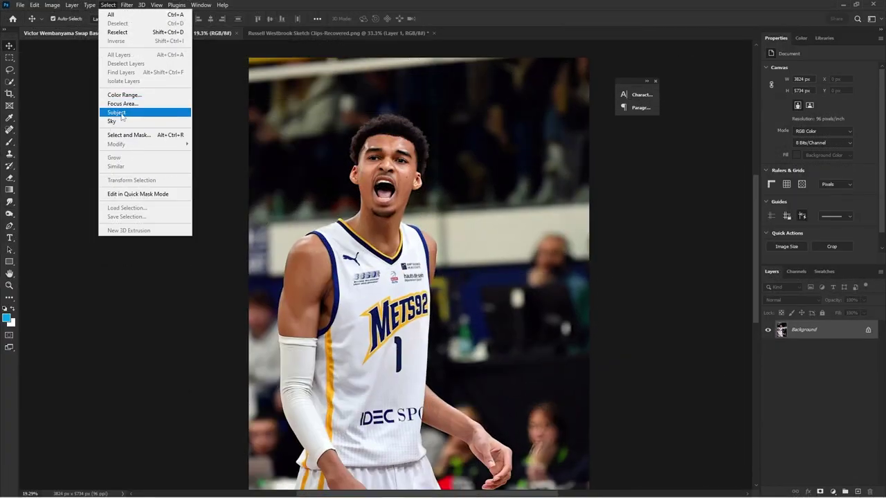
# Step: Select the basketball player automatically with the Select Subject command
pyautogui.click(118, 112)
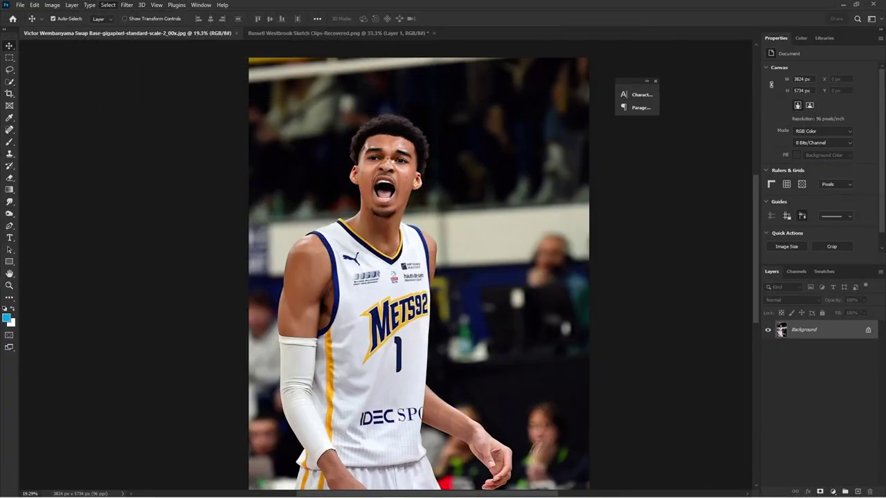
pyautogui.scroll(12, 374, 159)
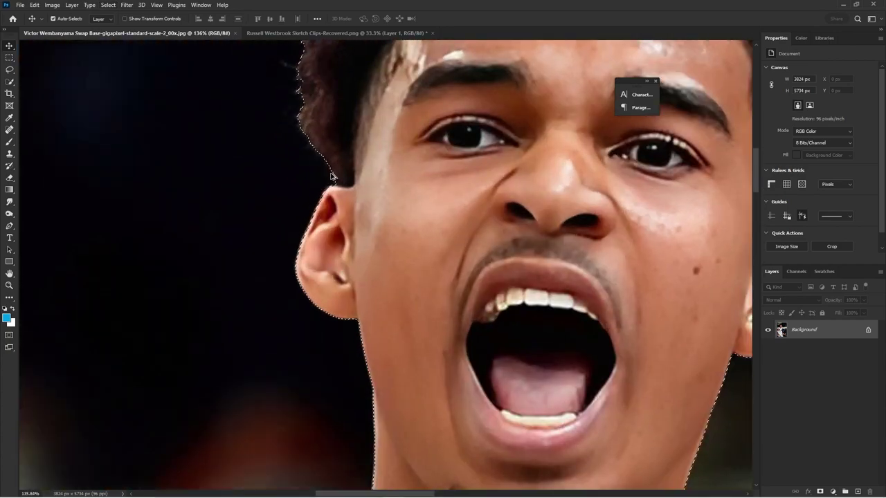
pyautogui.scroll(-8, 335, 179)
pyautogui.scroll(-3, 257, 239)
# Step: Add the missed skin along the shoulder beside the white jersey strap to the selection with the Lasso tool
pyautogui.scroll(9, 152, 279)
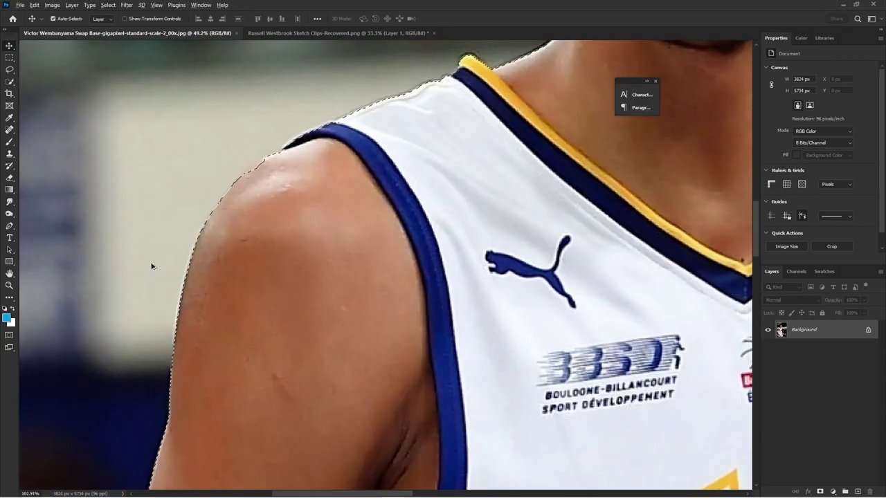
pyautogui.press('l')
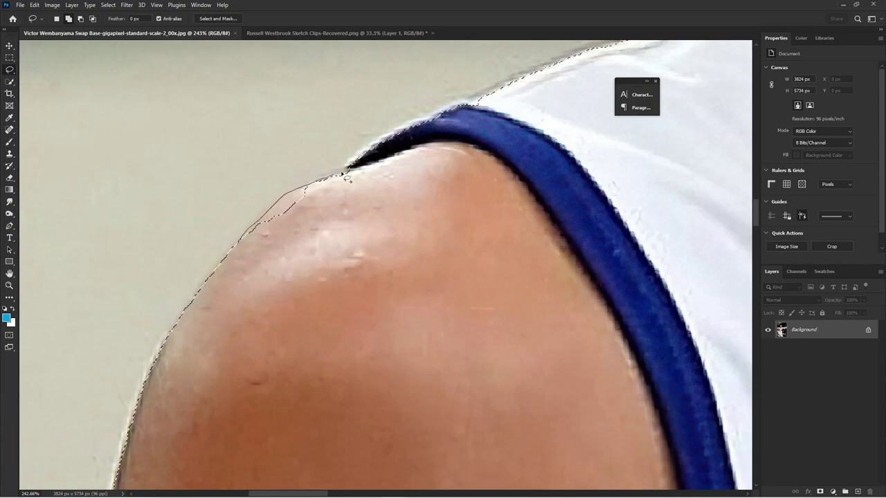
pyautogui.scroll(-8, 188, 333)
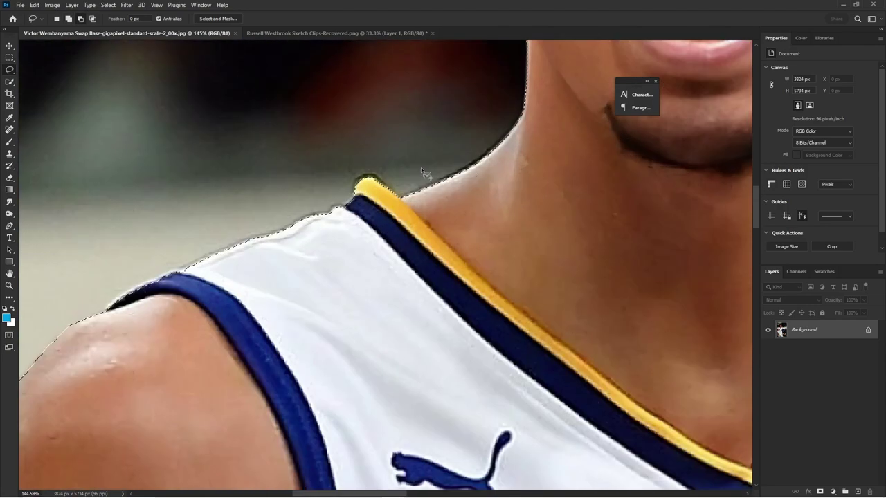
pyautogui.scroll(-3, 339, 241)
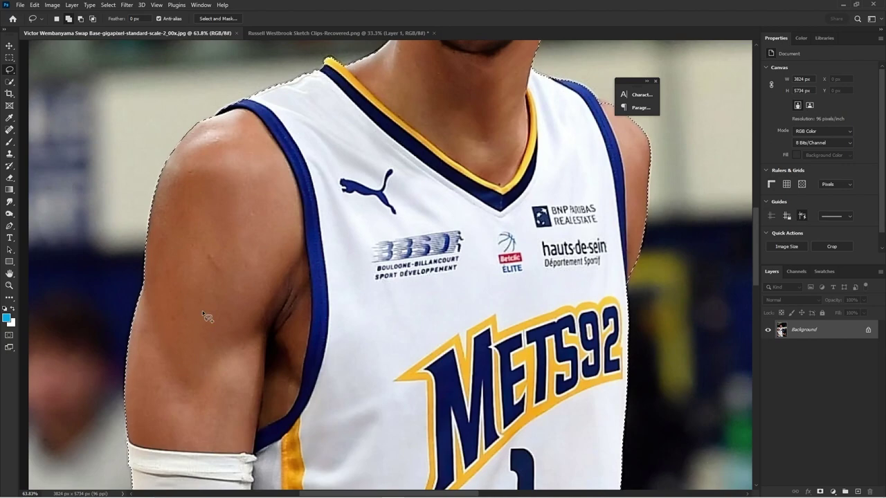
# Step: Lasso the missing sliver where the far upper arm meets the jersey's side into the selection
pyautogui.moveTo(754, 270); pyautogui.dragTo(753, 306)
pyautogui.scroll(-4, 534, 312)
pyautogui.scroll(9, 546, 183)
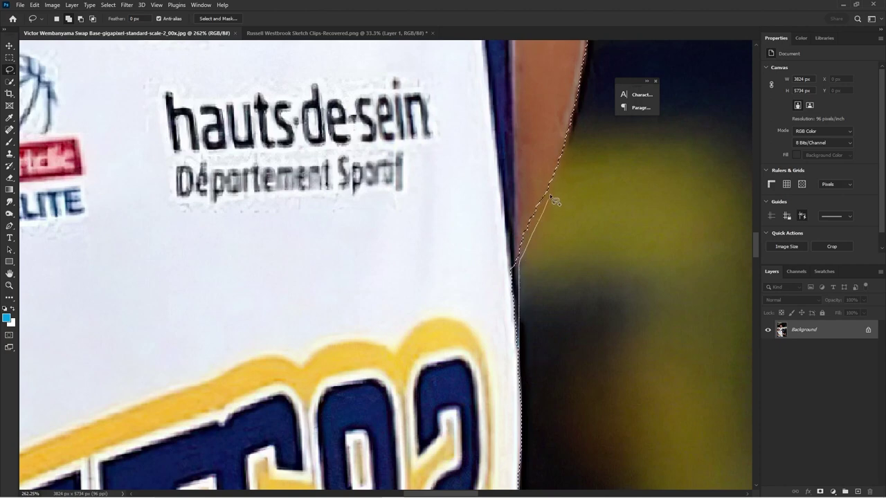
pyautogui.scroll(-7, 429, 283)
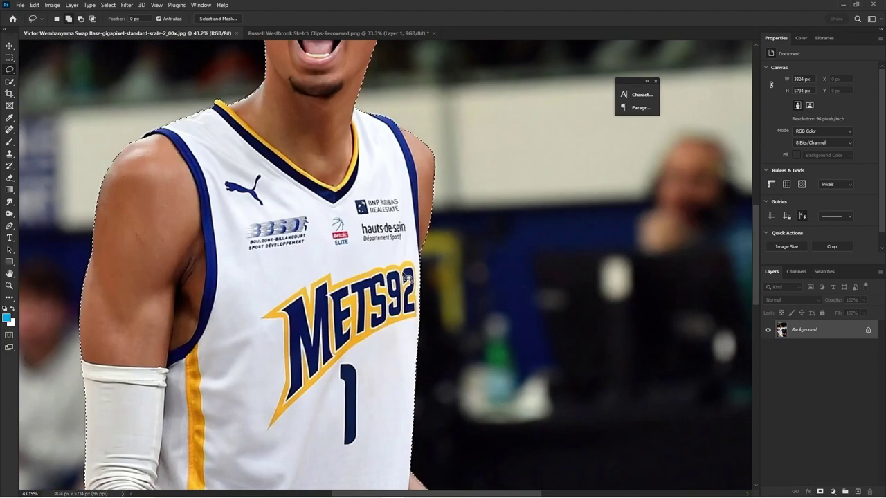
# Step: Check the selection around the shorts, hands and hair, and subtract the stray area on the blurred spectator beside the hand
pyautogui.scroll(-6, 413, 281)
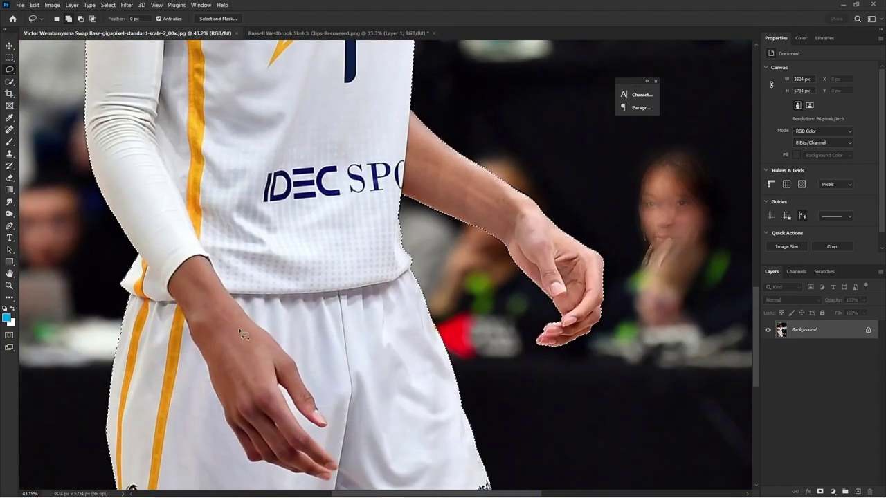
pyautogui.scroll(-3, 106, 283)
pyautogui.scroll(4, 110, 408)
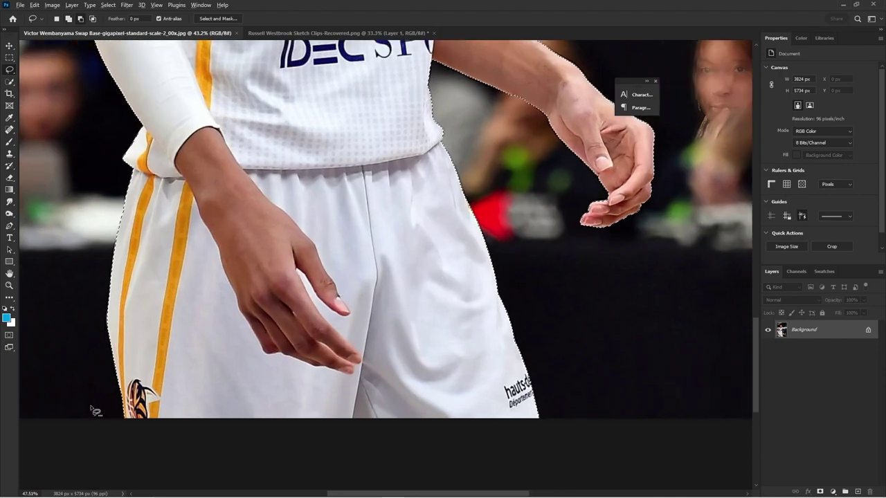
pyautogui.scroll(-4, 138, 408)
pyautogui.scroll(5, 345, 358)
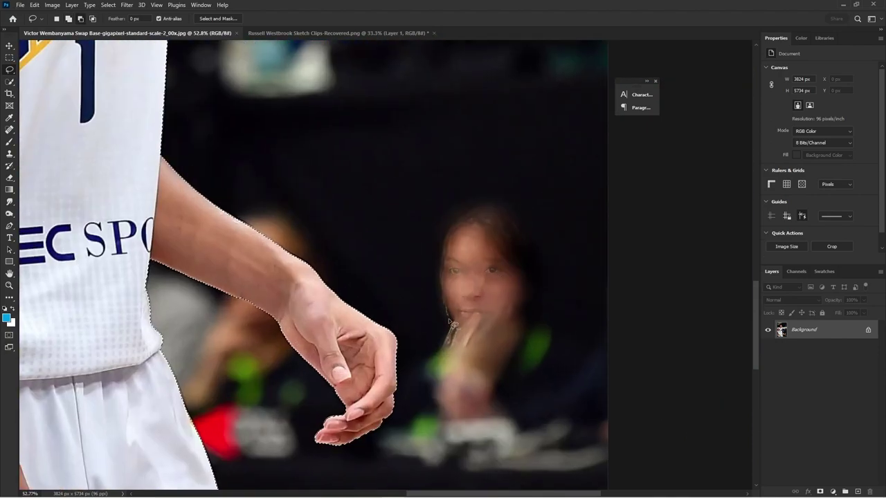
pyautogui.scroll(-2, 277, 359)
pyautogui.scroll(2, 209, 360)
pyautogui.scroll(-8, 346, 350)
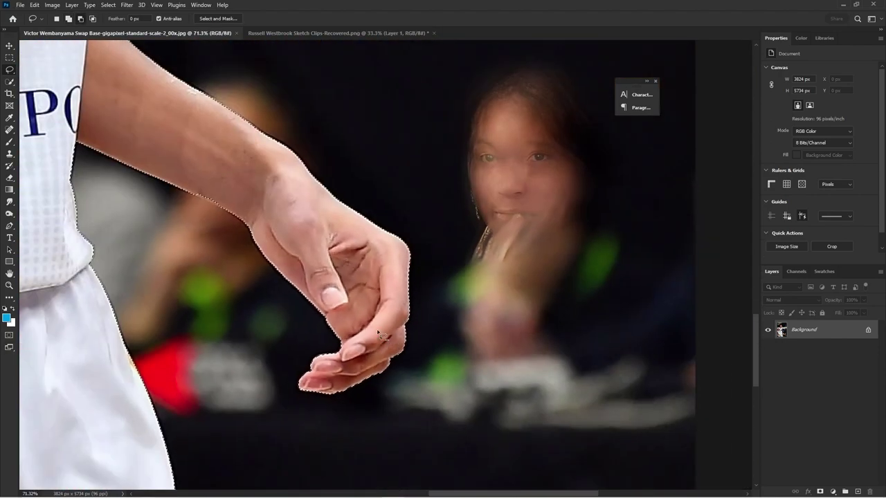
pyautogui.scroll(2, 275, 297)
pyautogui.scroll(-2, 276, 299)
pyautogui.scroll(1, 233, 145)
pyautogui.scroll(6, 251, 198)
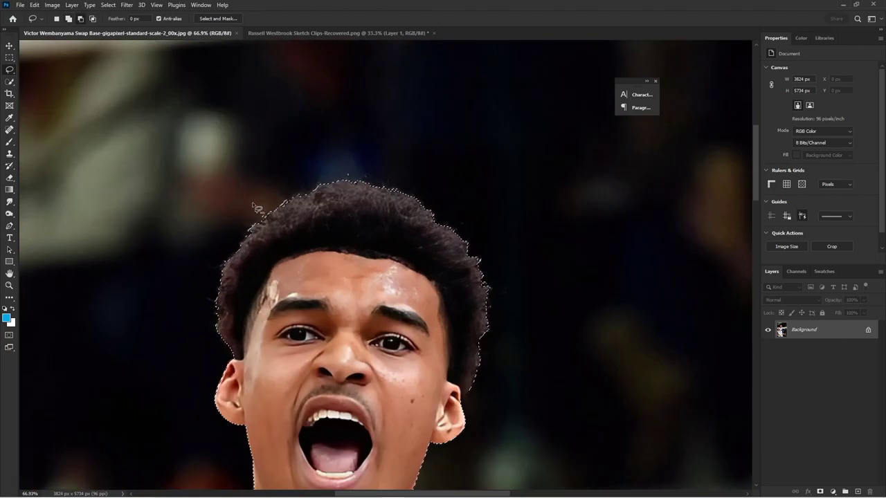
# Step: Add a layer mask from the selection to cut the player out of the background
pyautogui.click(821, 491)
pyautogui.scroll(-12, 326, 253)
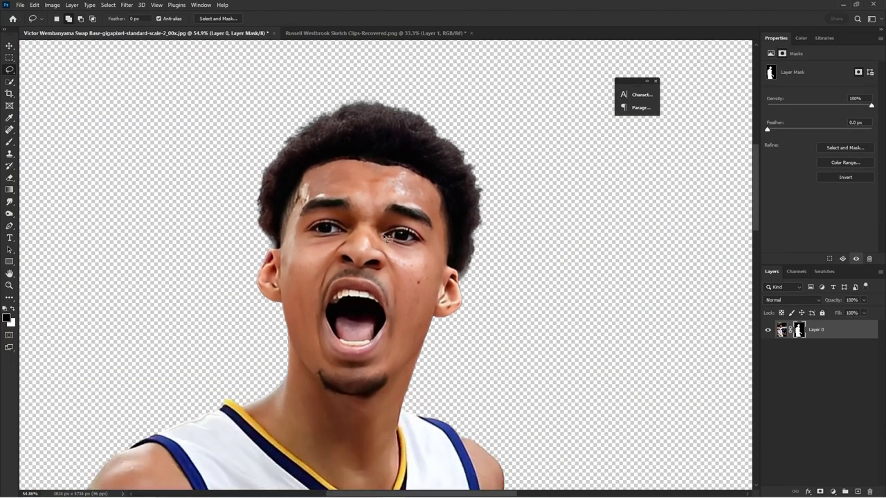
# Step: Switch to the Brush tool and choose the Hair 1 brush from the brush library
pyautogui.scroll(6, 421, 242)
pyautogui.scroll(6, 498, 275)
pyautogui.press('b')
pyautogui.rightClick(458, 250)
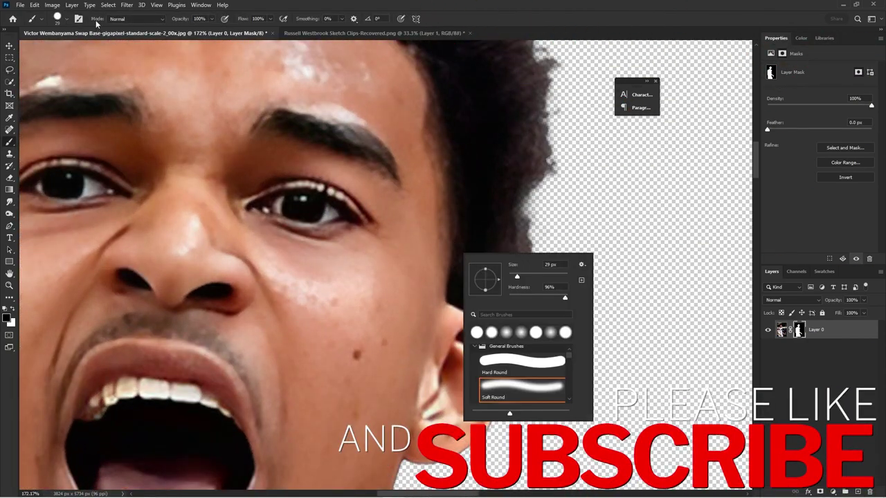
pyautogui.click(76, 20)
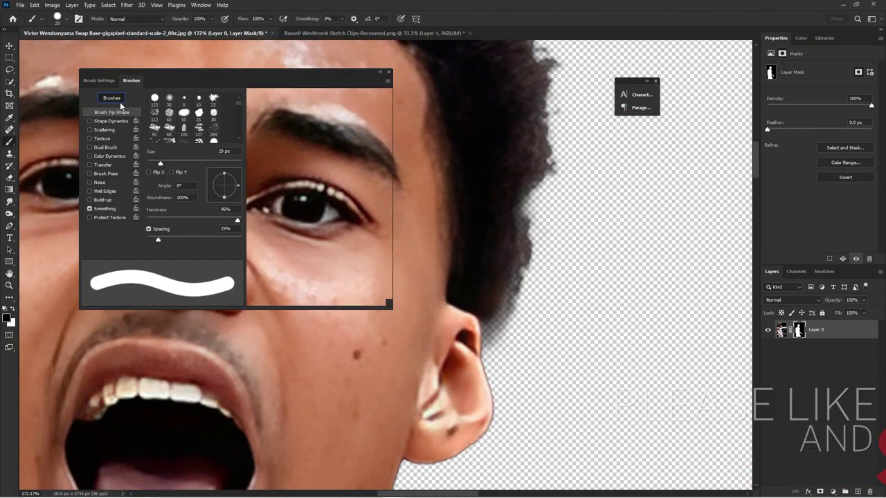
pyautogui.click(132, 81)
pyautogui.moveTo(388, 156); pyautogui.dragTo(391, 202)
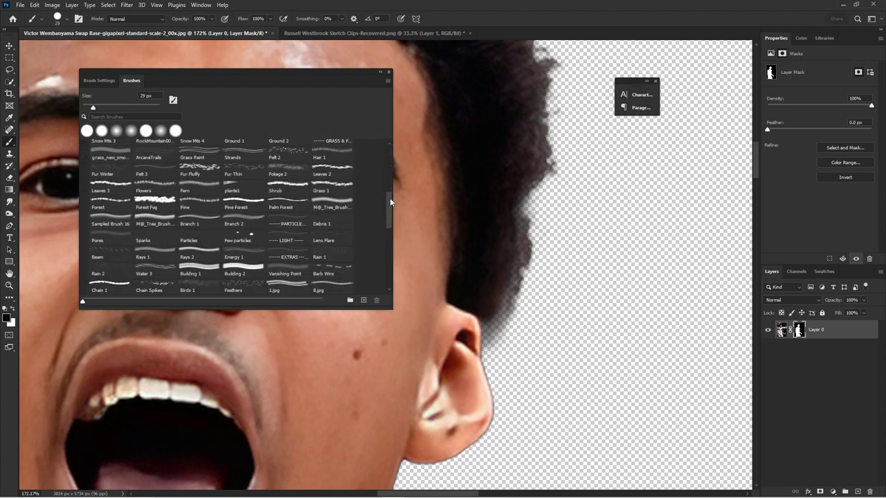
pyautogui.click(332, 159)
pyautogui.click(390, 73)
# Step: Reduce the hair brush to 25 px and paint white on the mask to restore the hair just above the player's left ear
pyautogui.scroll(8, 512, 291)
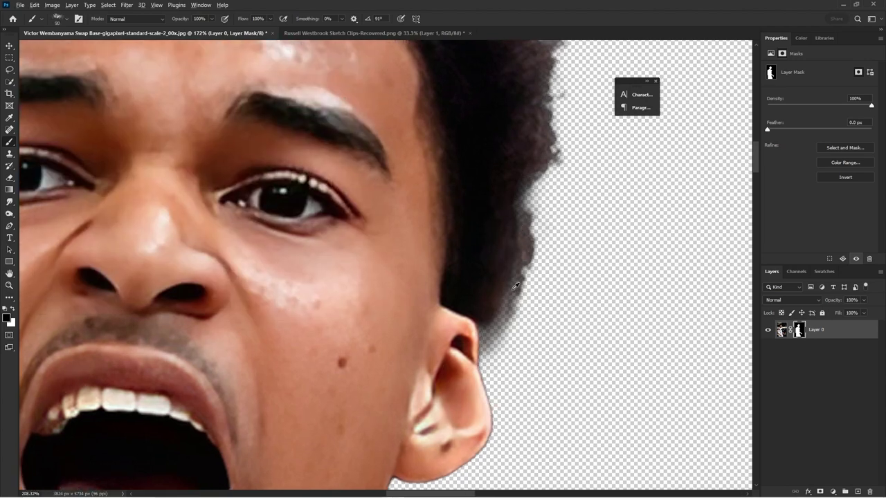
pyautogui.press('[')
pyautogui.press('[')
pyautogui.press('[')
pyautogui.press('[')
pyautogui.press('[')
pyautogui.press('[')
pyautogui.press('[')
pyautogui.press('[')
pyautogui.press('[')
pyautogui.press('x')
pyautogui.moveTo(489, 319); pyautogui.dragTo(490, 317)
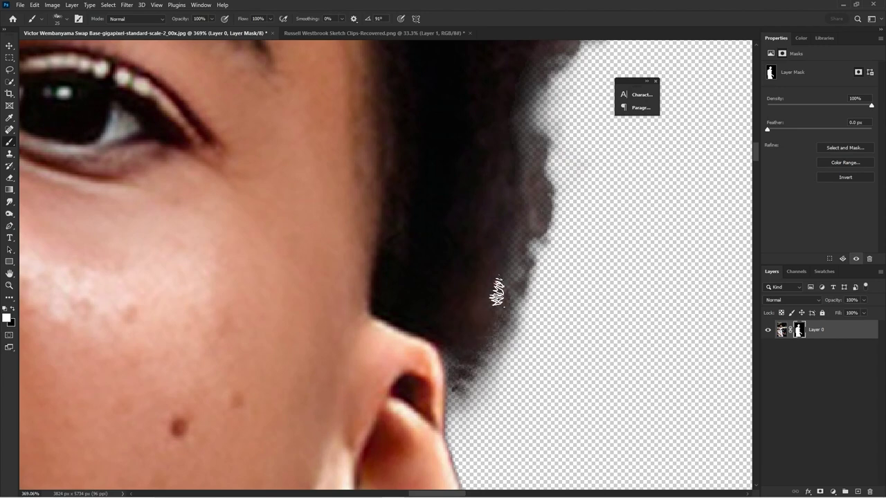
# Step: Rotate the brush tip to -92° and restore the hair edge above the player's left ear on the mask at 33 px
pyautogui.rightClick(380, 125)
pyautogui.moveTo(431, 157); pyautogui.dragTo(405, 164)
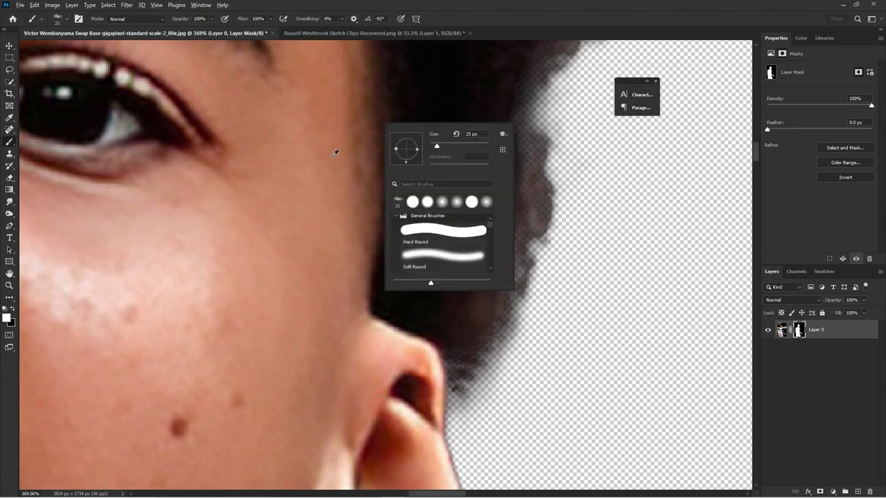
pyautogui.moveTo(332, 156); pyautogui.dragTo(396, 156)
pyautogui.moveTo(504, 245)
pyautogui.mouseDown()
pyautogui.moveTo(470, 256)
pyautogui.moveTo(505, 250)
pyautogui.mouseUp()
pyautogui.moveTo(507, 152)
pyautogui.mouseDown()
pyautogui.moveTo(531, 69)
pyautogui.moveTo(528, 128)
pyautogui.mouseUp()
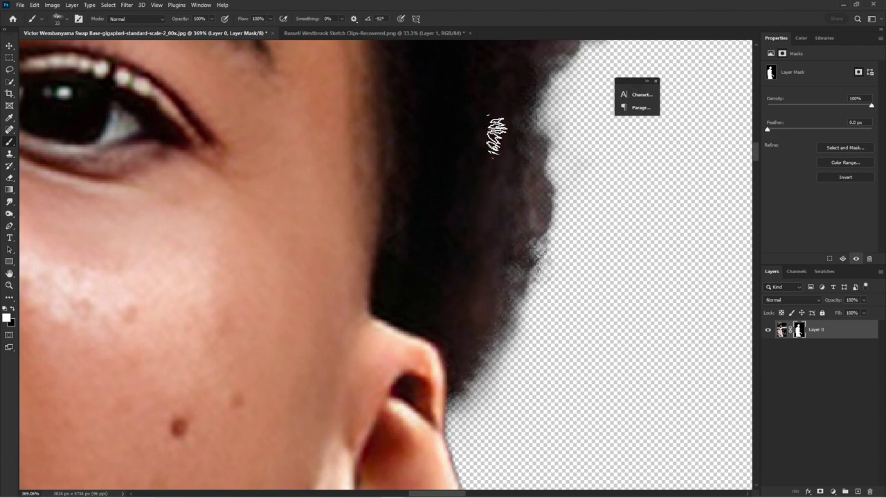
pyautogui.scroll(1, 542, 62)
pyautogui.scroll(1, 546, 62)
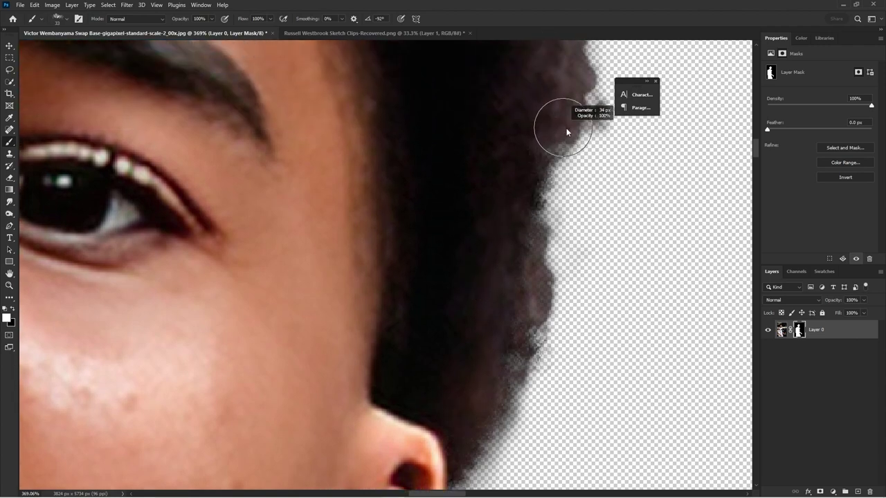
# Step: Paint white on the mask with the hair brush to restore the hair edge above the player's right ear
pyautogui.scroll(-3, 508, 123)
pyautogui.scroll(-3, 508, 124)
pyautogui.scroll(3, 344, 99)
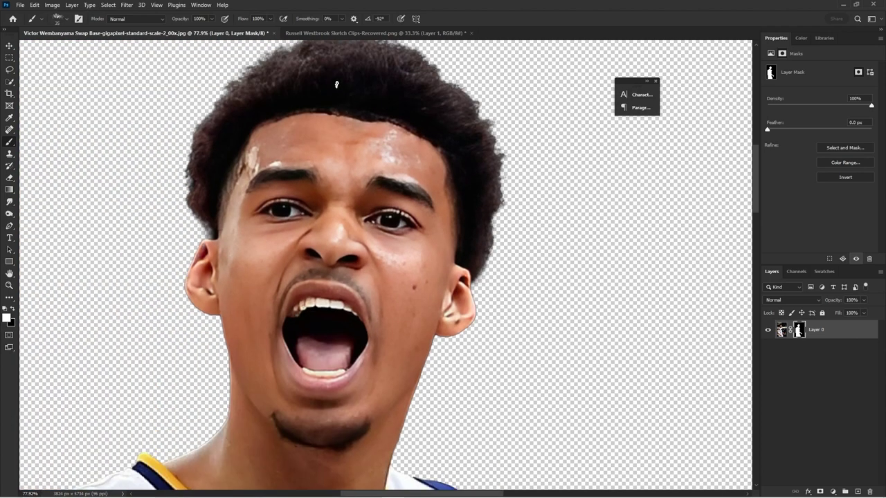
pyautogui.scroll(5, 182, 279)
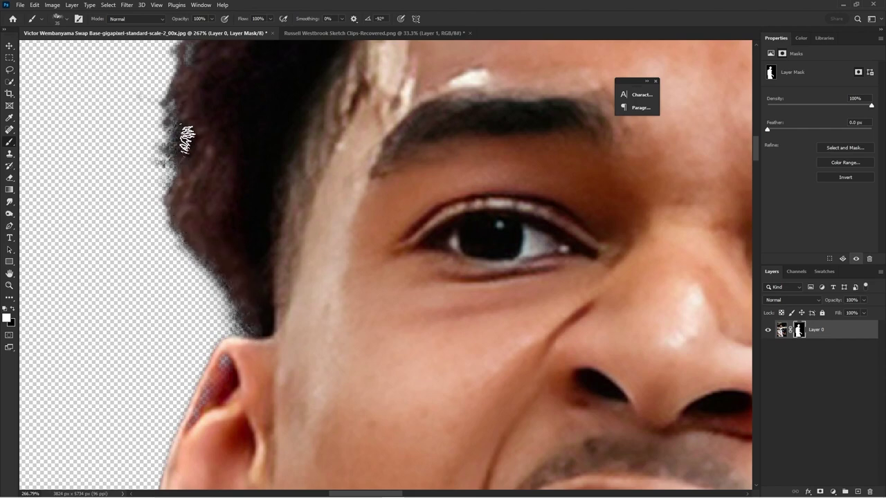
pyautogui.moveTo(180, 144); pyautogui.dragTo(170, 118)
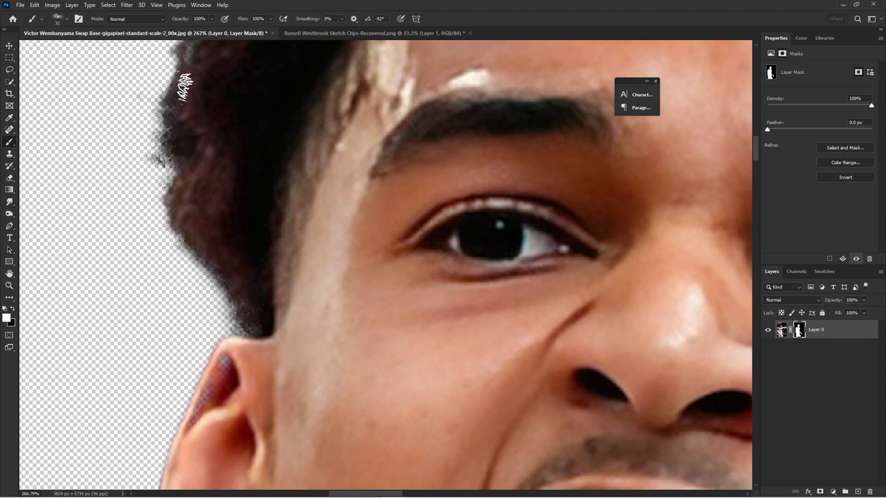
pyautogui.scroll(2, 195, 69)
pyautogui.scroll(-5, 199, 84)
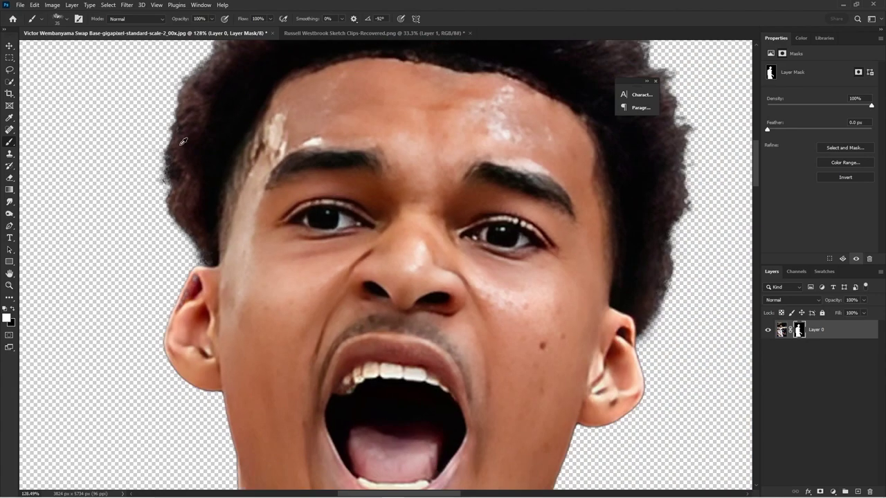
# Step: Restore the fine hair edge across the top of the player's head by painting on the mask with the hair brush
pyautogui.scroll(4, 182, 129)
pyautogui.scroll(-2, 278, 166)
pyautogui.scroll(3, 279, 166)
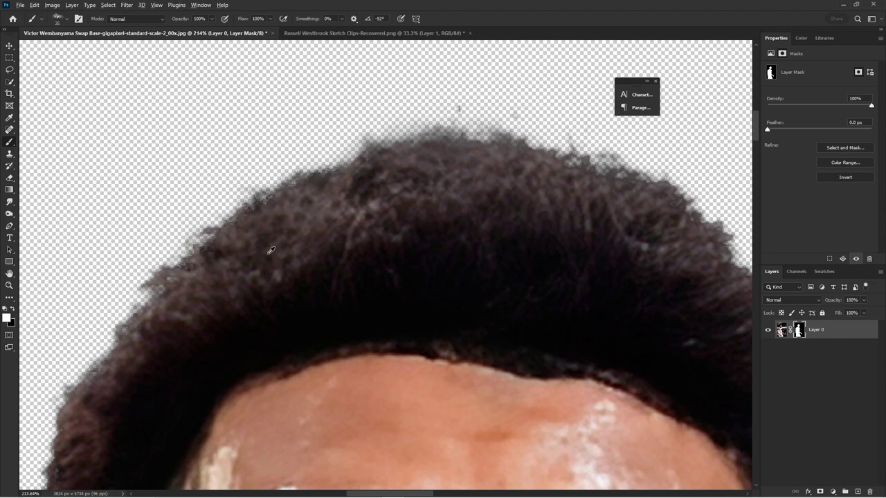
# Step: Choose the Hard Round brush, reduce it to 12 px and set black as the painting color for the mask
pyautogui.scroll(-10, 203, 272)
pyautogui.scroll(6, 325, 291)
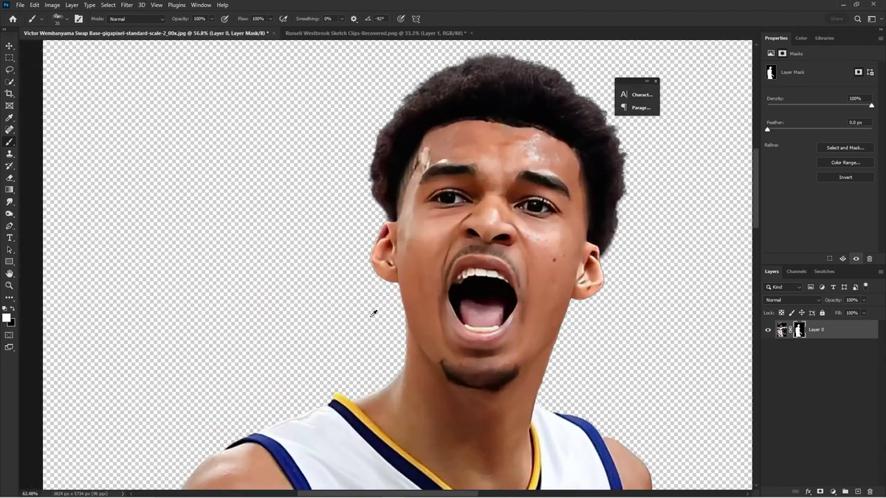
pyautogui.rightClick(448, 293)
pyautogui.click(516, 411)
pyautogui.moveTo(336, 303); pyautogui.dragTo(342, 303)
pyautogui.scroll(6, 398, 275)
pyautogui.press('x')
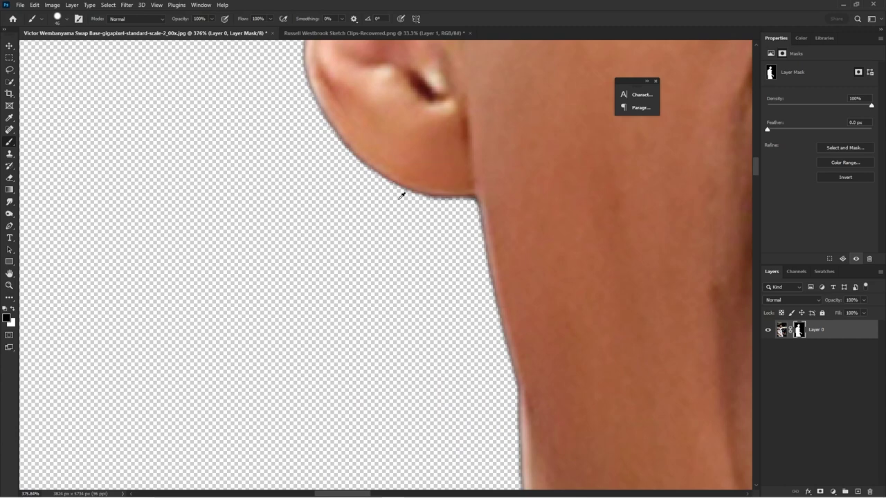
pyautogui.press('[')
pyautogui.press('[')
pyautogui.press('[')
# Step: Paint black on the mask along the neck below the player's right ear to remove the dark fringe down to the shoulder
pyautogui.scroll(-5, 477, 368)
pyautogui.scroll(-2, 497, 425)
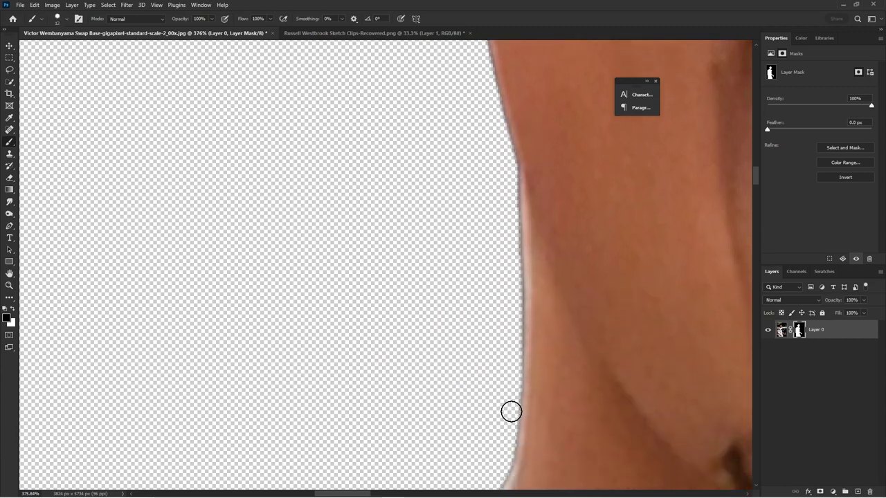
pyautogui.keyDown('shift'); pyautogui.click(510, 200); pyautogui.keyUp('shift')
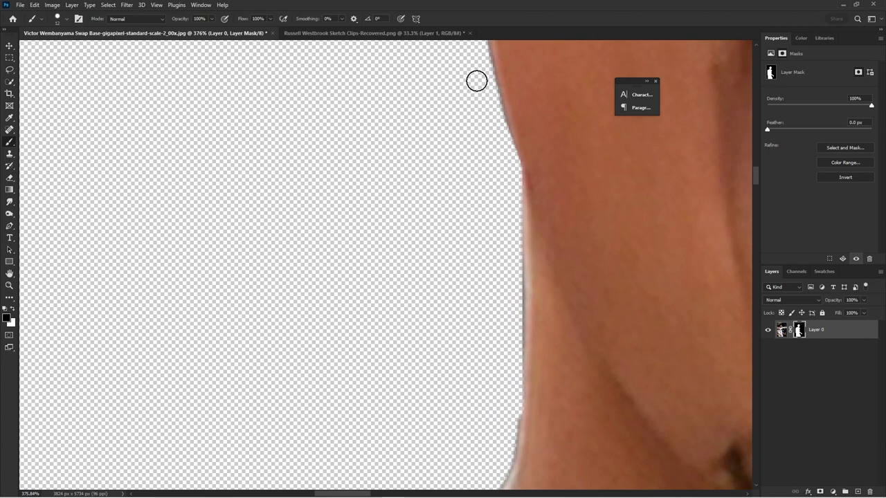
pyautogui.scroll(-3, 509, 266)
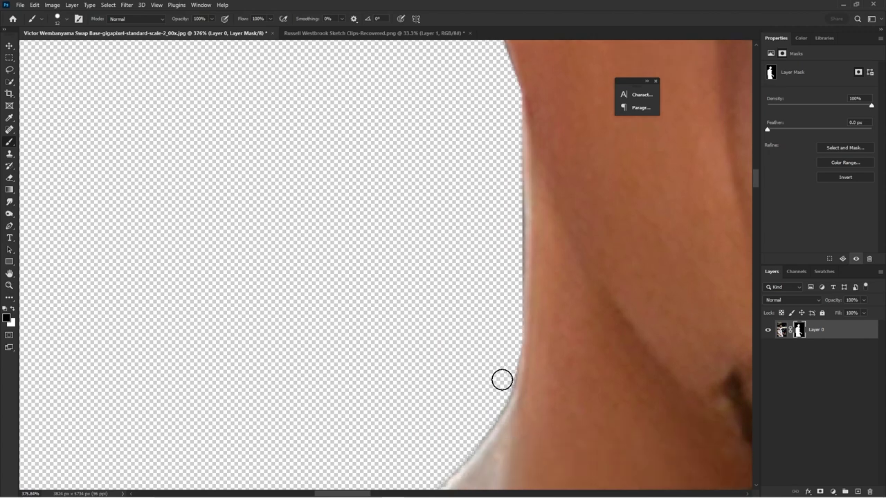
pyautogui.moveTo(510, 367)
pyautogui.mouseDown()
pyautogui.moveTo(491, 420)
pyautogui.moveTo(444, 479)
pyautogui.mouseUp()
pyautogui.scroll(-3, 389, 368)
pyautogui.scroll(-6, 388, 368)
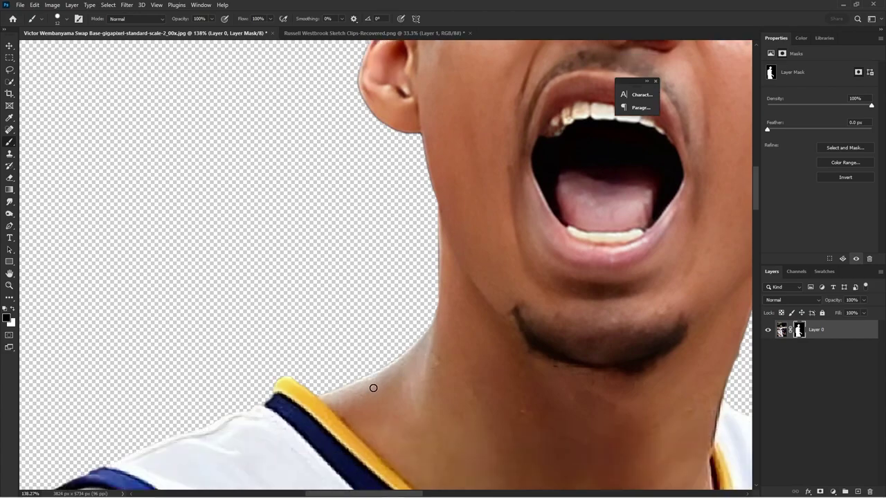
# Step: Add a solid color fill layer below the player in near-black (0c0c0c)
pyautogui.scroll(3, 153, 372)
pyautogui.scroll(-5, 153, 373)
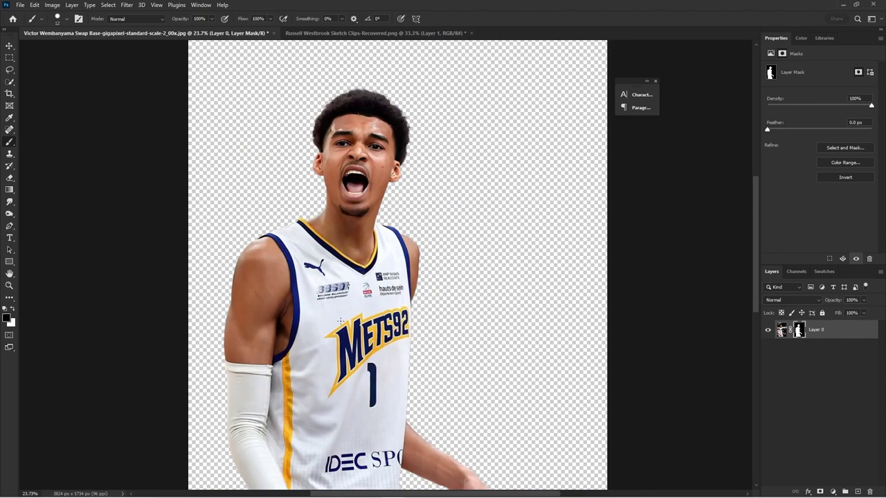
pyautogui.scroll(1, 502, 341)
pyautogui.keyDown('ctrl'); pyautogui.click(858, 492); pyautogui.keyUp('ctrl')
pyautogui.click(833, 492)
pyautogui.click(830, 332)
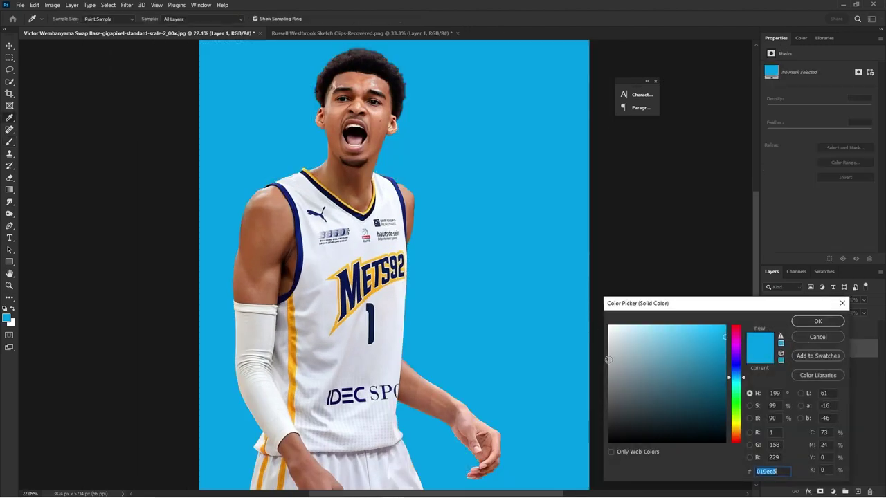
pyautogui.moveTo(639, 362); pyautogui.dragTo(554, 437)
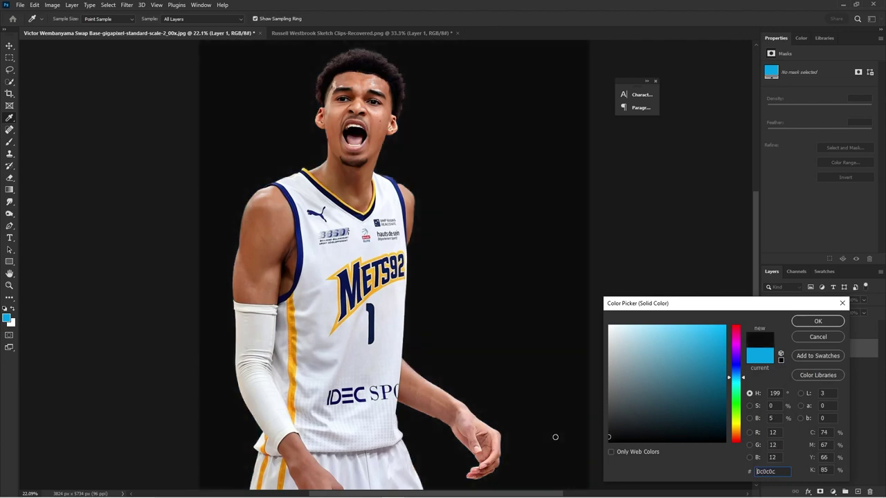
pyautogui.click(817, 322)
# Step: Paint white on Layer 0's mask to restore the missing notch along the underside of the player's bare forearm
pyautogui.press('b')
pyautogui.scroll(6, 424, 342)
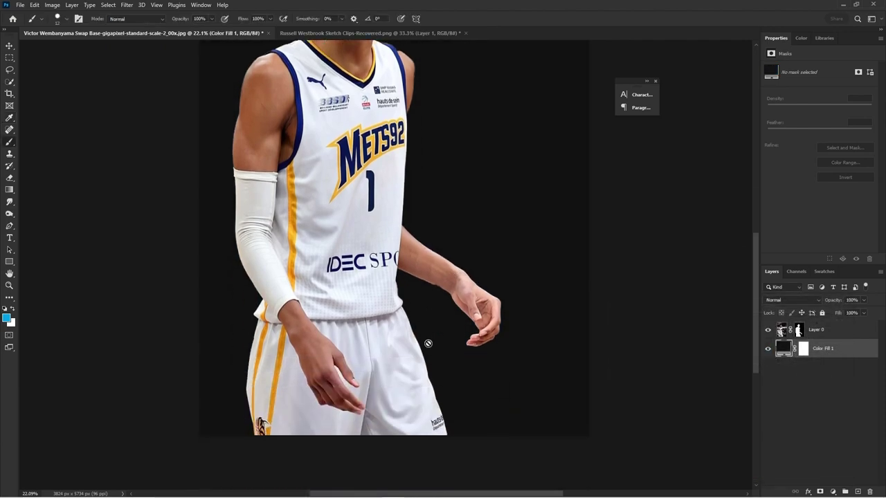
pyautogui.scroll(4, 496, 223)
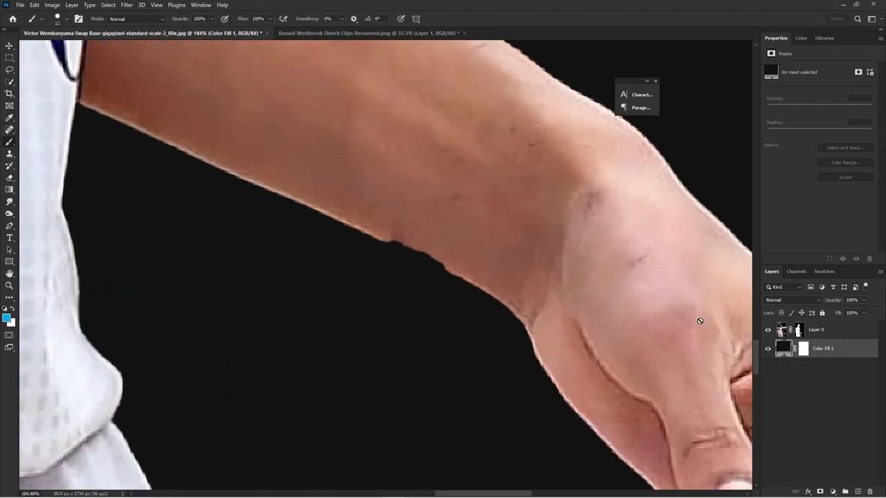
pyautogui.click(799, 332)
pyautogui.scroll(3, 455, 263)
pyautogui.moveTo(451, 267); pyautogui.dragTo(407, 239)
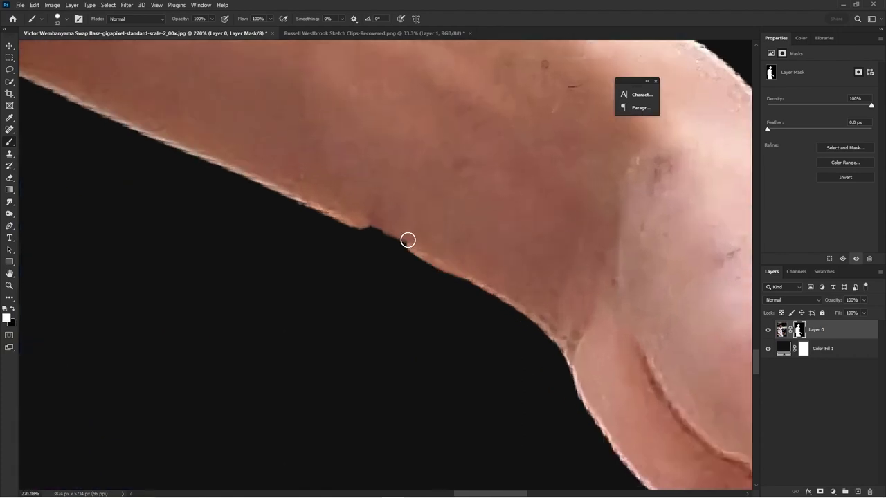
pyautogui.moveTo(359, 225); pyautogui.dragTo(350, 218)
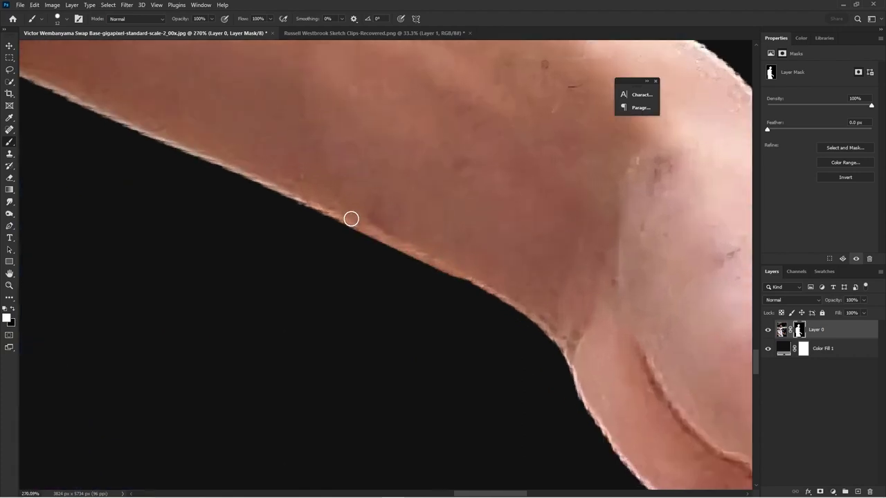
pyautogui.scroll(-12, 449, 232)
pyautogui.moveTo(269, 283); pyautogui.dragTo(278, 283)
pyautogui.scroll(5, 250, 346)
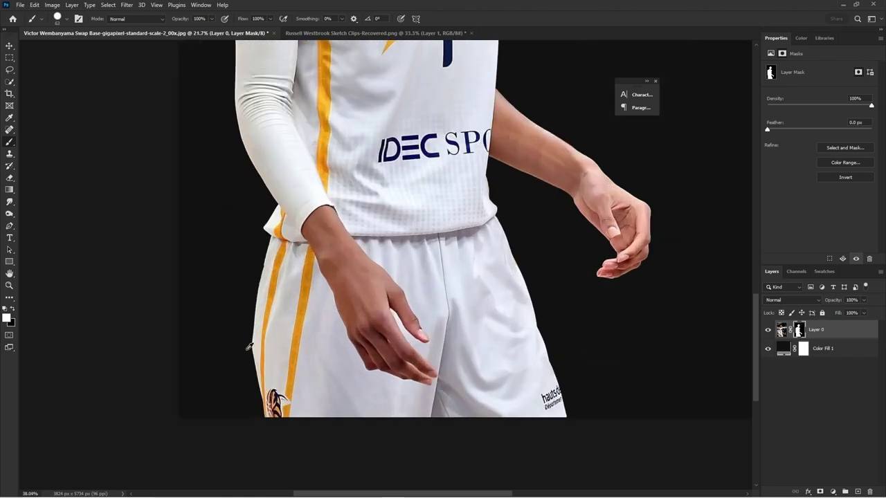
pyautogui.moveTo(215, 316); pyautogui.dragTo(224, 322)
pyautogui.moveTo(236, 293)
pyautogui.mouseDown()
pyautogui.moveTo(257, 405)
pyautogui.moveTo(247, 159)
pyautogui.moveTo(255, 273)
pyautogui.mouseUp()
pyautogui.hotkey('ctrl', 'z')
pyautogui.scroll(-5, 350, 164)
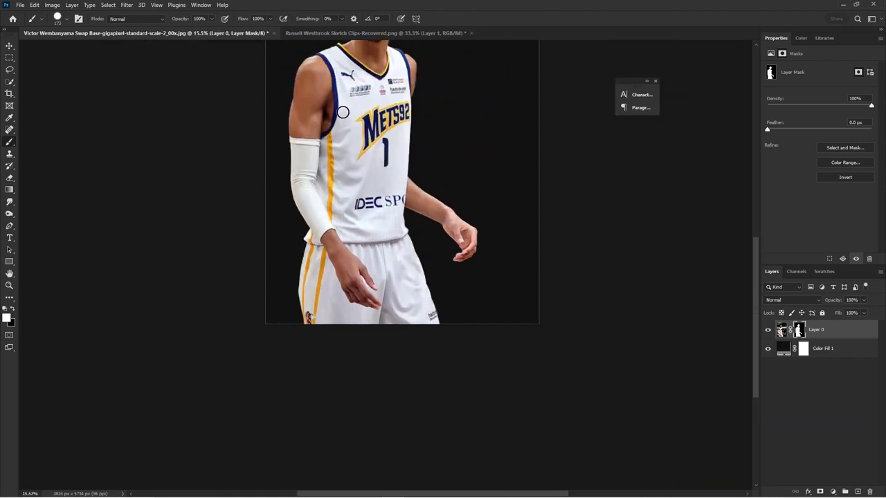
# Step: Create a layer group above Layer 0 and give it a mask made from the selection of Layer 0's mask
pyautogui.scroll(2, 360, 95)
pyautogui.press('v')
pyautogui.hotkey('ctrl', '0')
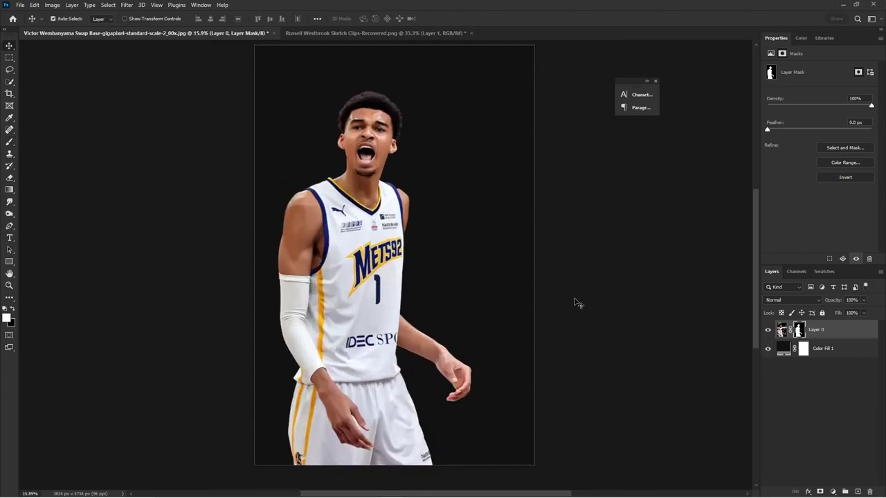
pyautogui.click(821, 334)
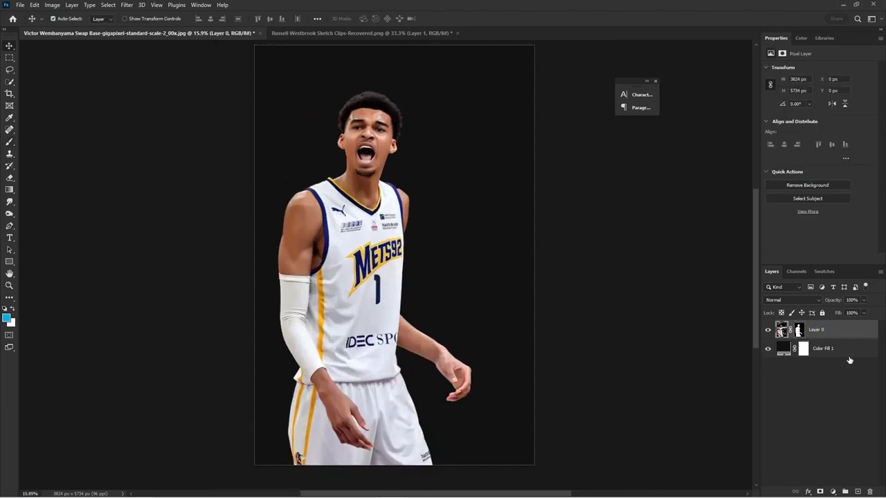
pyautogui.click(845, 490)
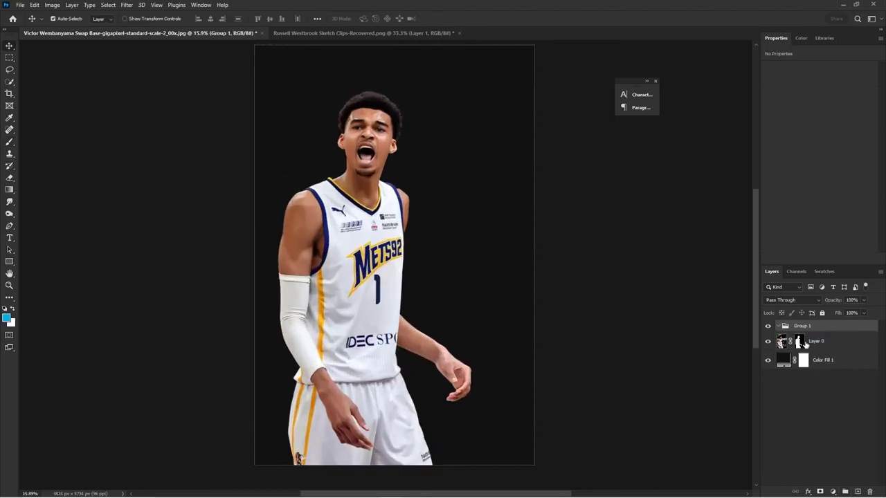
pyautogui.keyDown('ctrl'); pyautogui.click(799, 341); pyautogui.keyUp('ctrl')
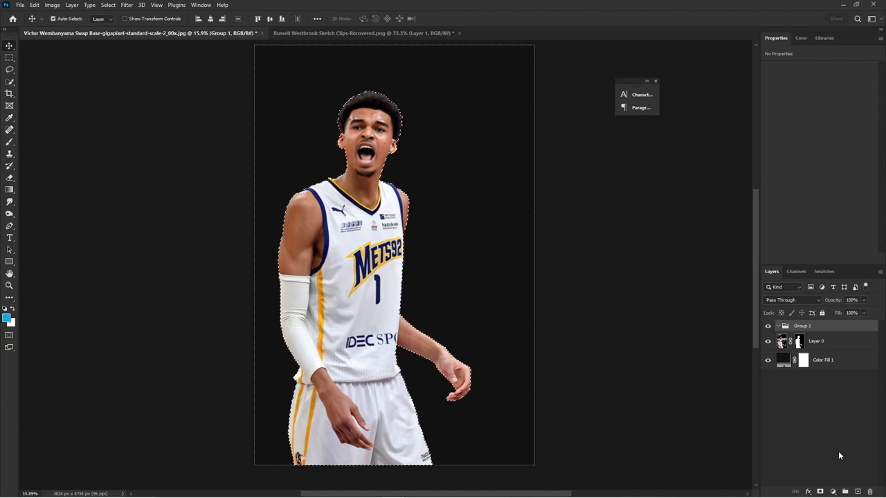
pyautogui.click(820, 492)
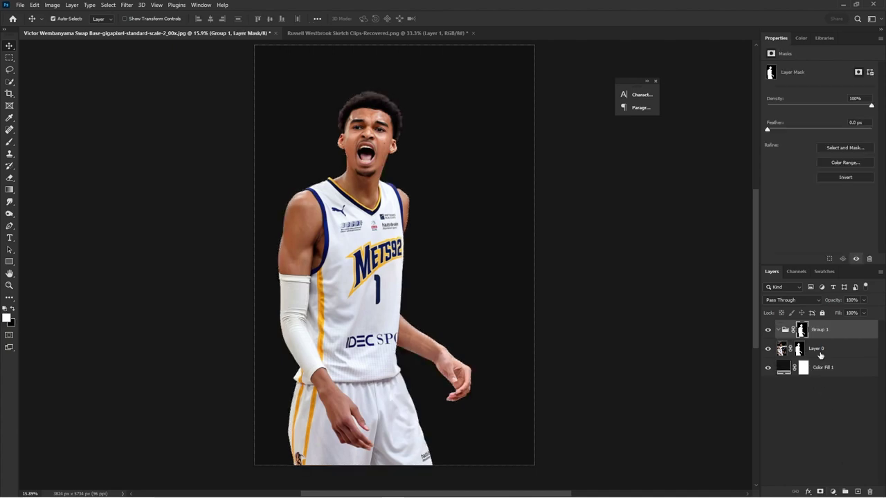
# Step: Move Layer 0 into the masked group and rename the group Victor Wem Mask
pyautogui.doubleClick(820, 329)
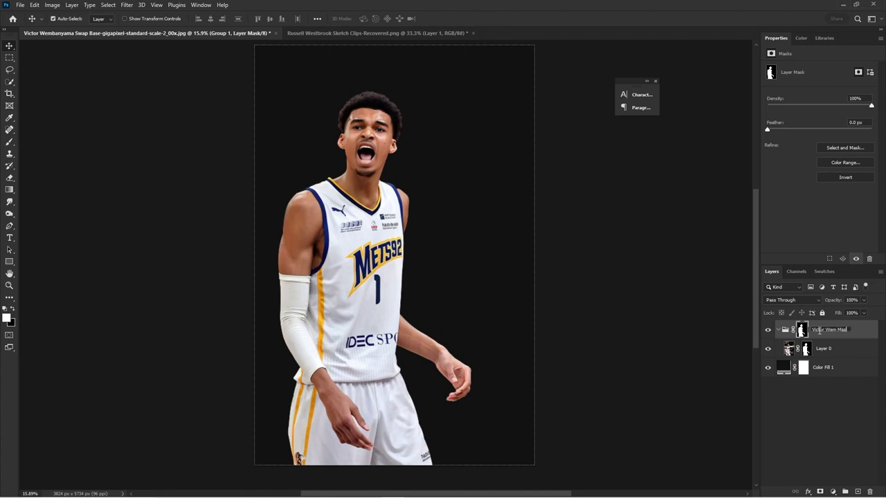
pyautogui.press('Return')
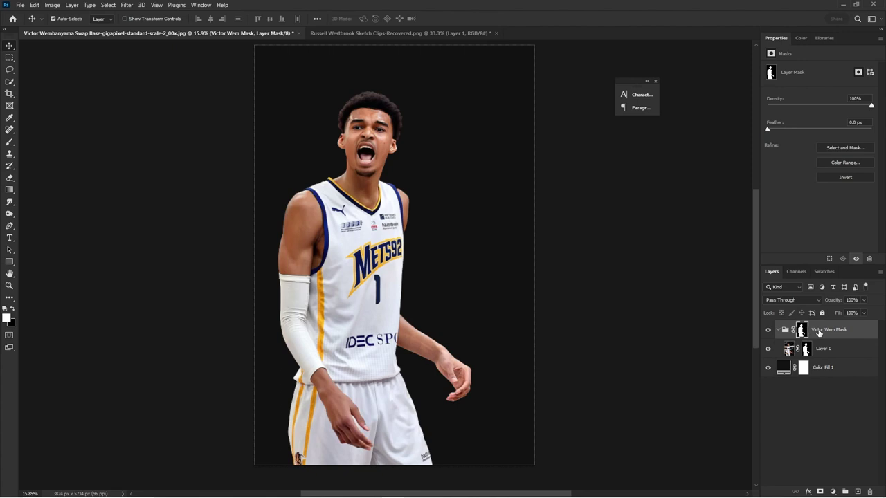
# Step: Duplicate Layer 0 inside the group and rename the original layer Backup Mask
pyautogui.click(824, 348)
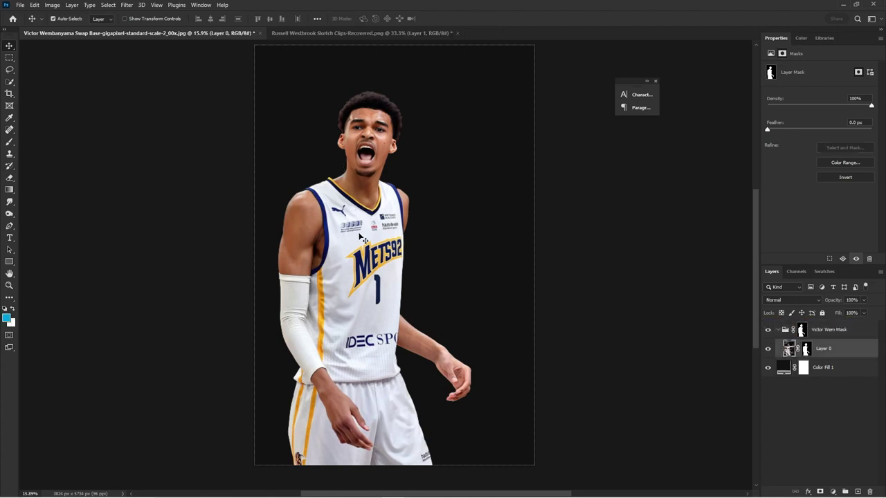
pyautogui.scroll(3, 360, 237)
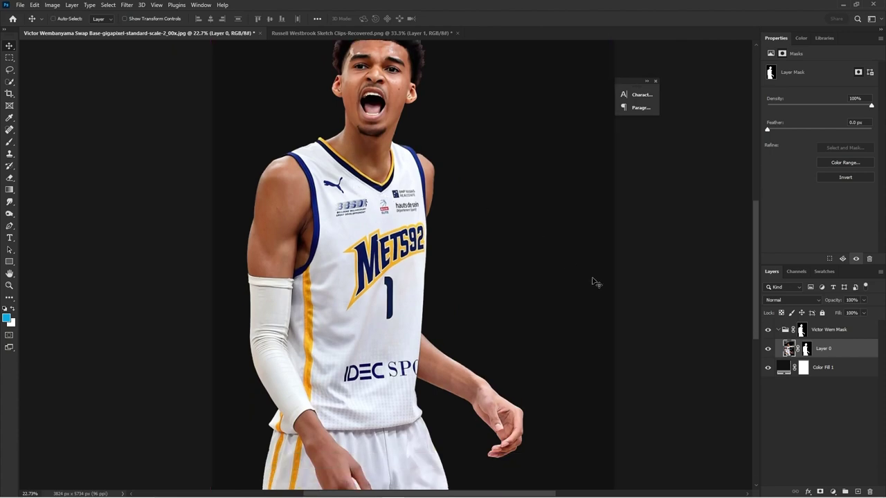
pyautogui.hotkey('ctrl', 'j')
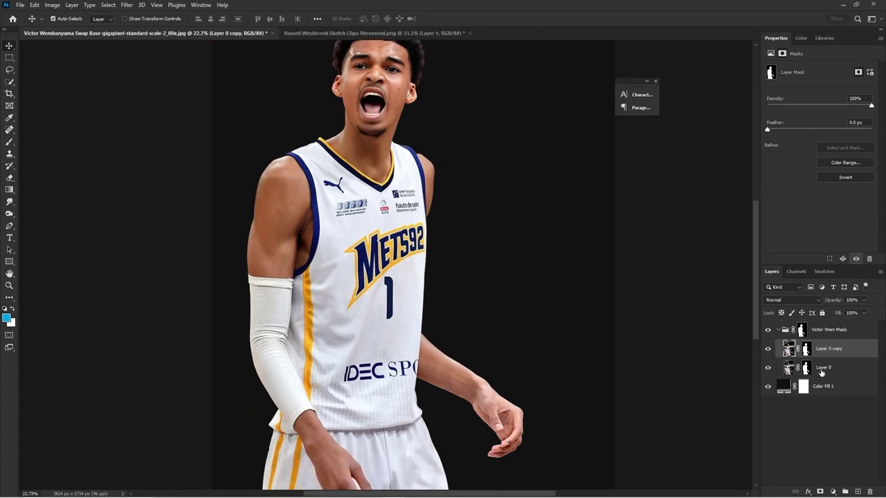
pyautogui.doubleClick(822, 367)
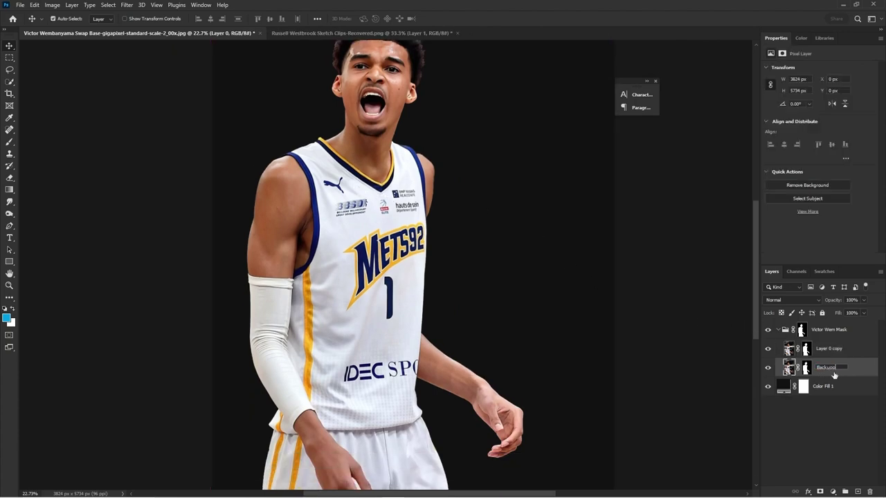
pyautogui.press('Return')
# Step: Rename the duplicated layer Clear Jersey Mask
pyautogui.doubleClick(830, 348)
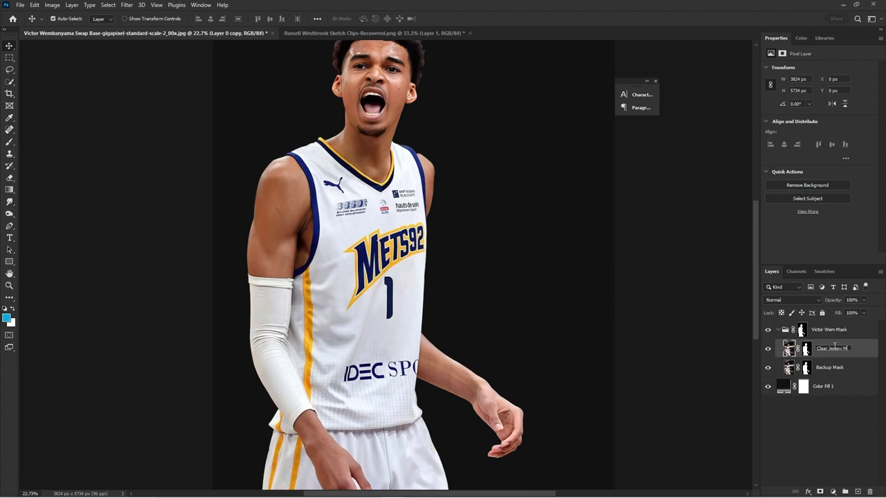
pyautogui.write('sk')
pyautogui.press('Return')
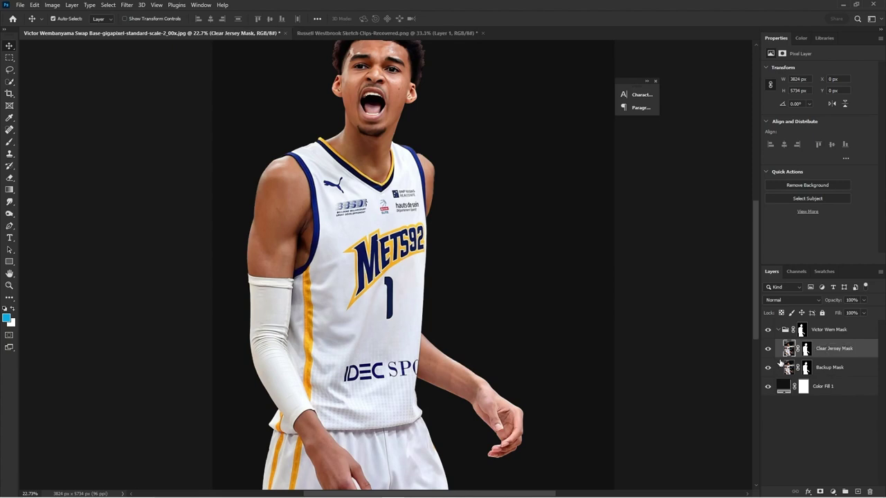
# Step: Outline the METS92 lettering on the jersey with the Polygonal Lasso, following the outer edge of its yellow border
pyautogui.scroll(3, 419, 242)
pyautogui.click(9, 70)
pyautogui.rightClick(10, 69)
pyautogui.click(48, 78)
pyautogui.scroll(1, 266, 387)
pyautogui.scroll(2, 266, 420)
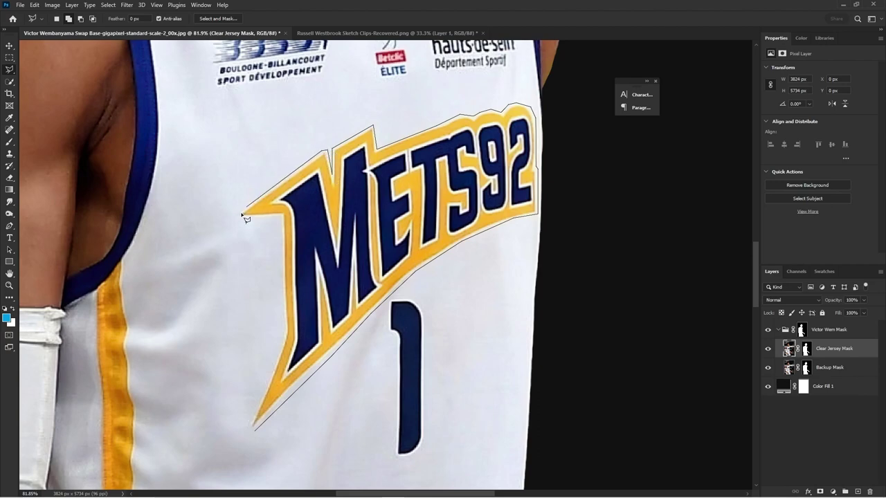
pyautogui.click(281, 219)
pyautogui.click(251, 433)
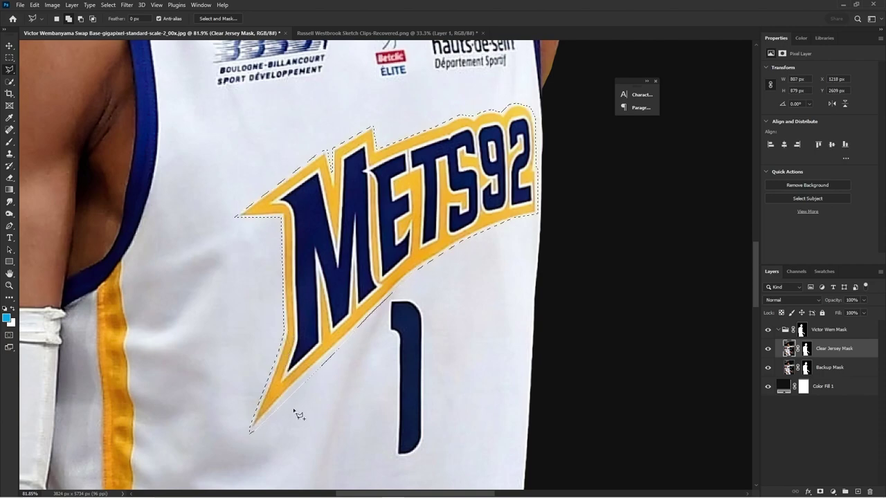
# Step: Add the jersey number 1 below the lettering to the selection by tracing closely around it with the Polygonal Lasso
pyautogui.scroll(-2, 422, 422)
pyautogui.click(415, 402)
pyautogui.click(421, 397)
pyautogui.click(424, 387)
pyautogui.click(423, 262)
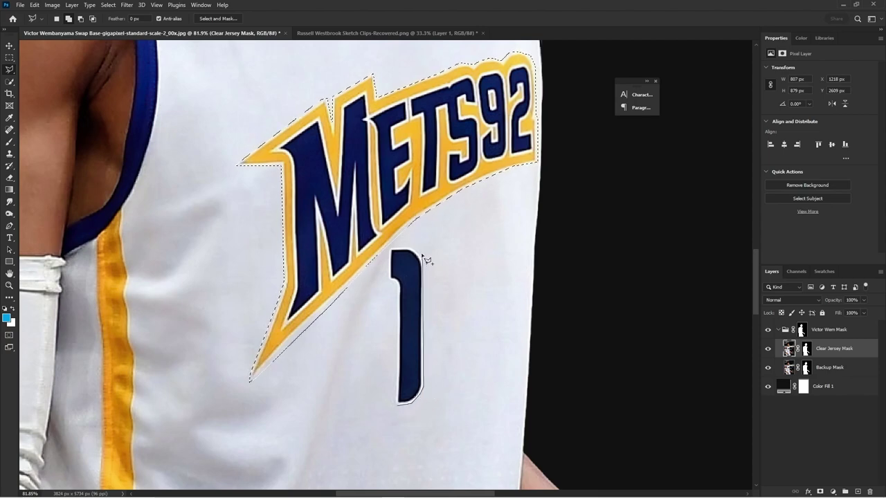
pyautogui.click(391, 247)
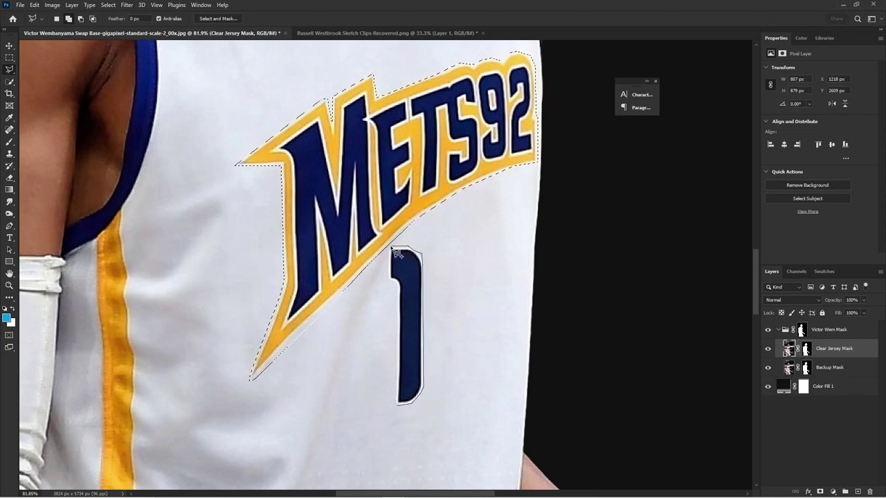
pyautogui.click(389, 279)
pyautogui.click(393, 280)
pyautogui.doubleClick(401, 407)
pyautogui.scroll(-3, 401, 387)
pyautogui.scroll(5, 263, 204)
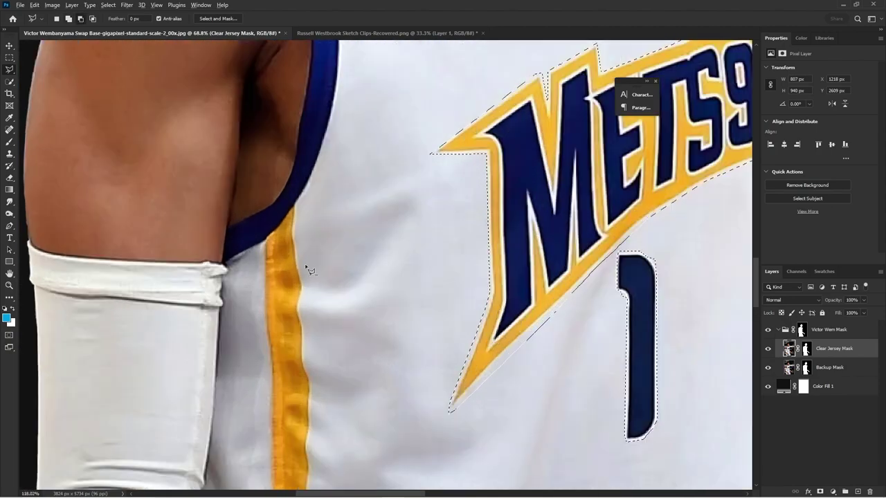
pyautogui.scroll(2, 311, 270)
pyautogui.click(291, 177)
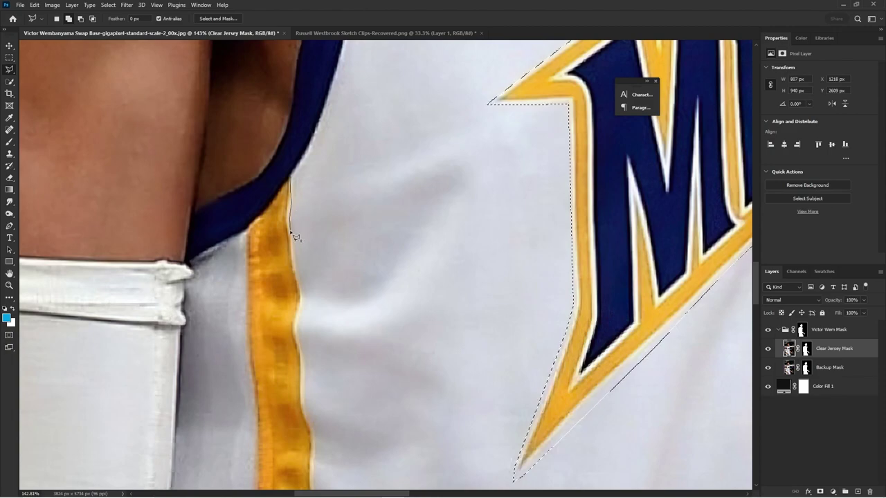
pyautogui.scroll(-5, 316, 229)
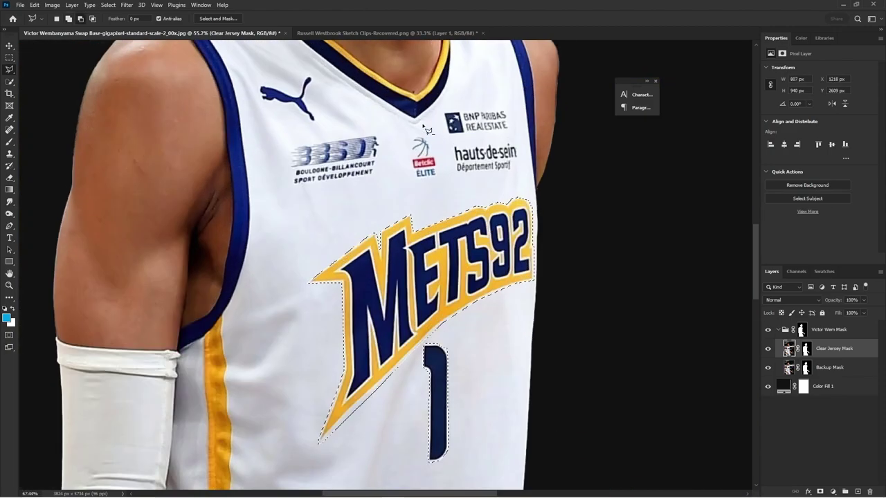
# Step: Add the Boulogne-Billancourt Sport Développement logo on the chest to the selection with the Polygonal Lasso
pyautogui.scroll(2, 427, 130)
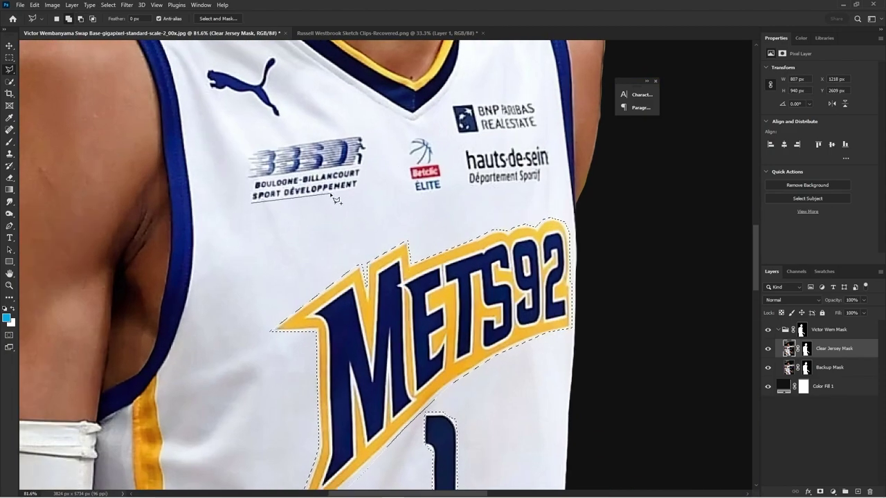
pyautogui.click(361, 189)
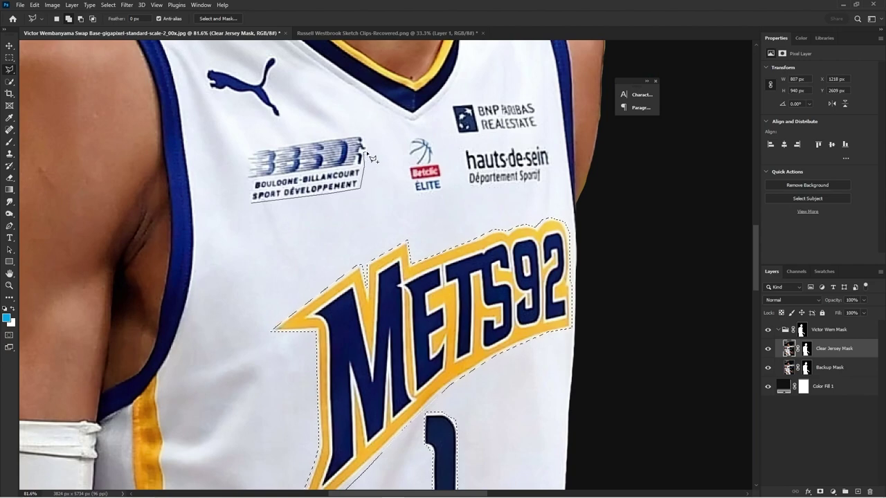
pyautogui.click(360, 137)
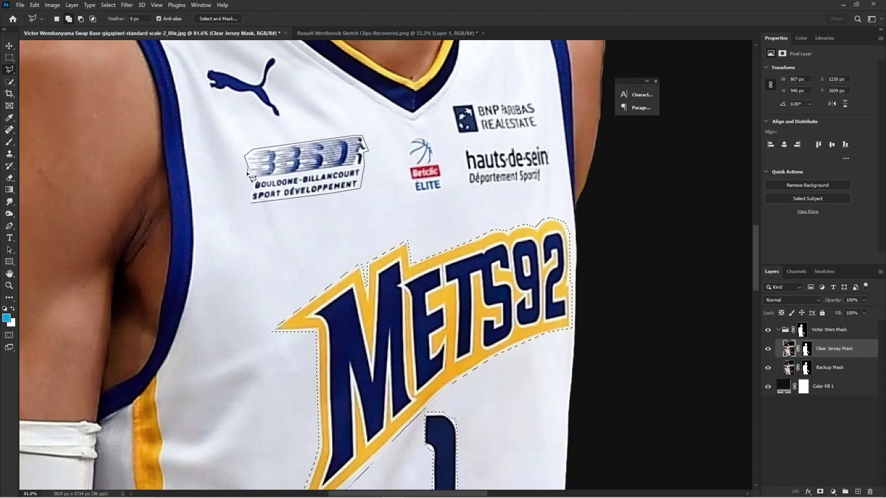
pyautogui.click(250, 206)
# Step: Add the Betclic Élite and hauts-de-sein Département Sportif logos on the chest to the selection by tracing around them with the Polygonal Lasso
pyautogui.click(415, 191)
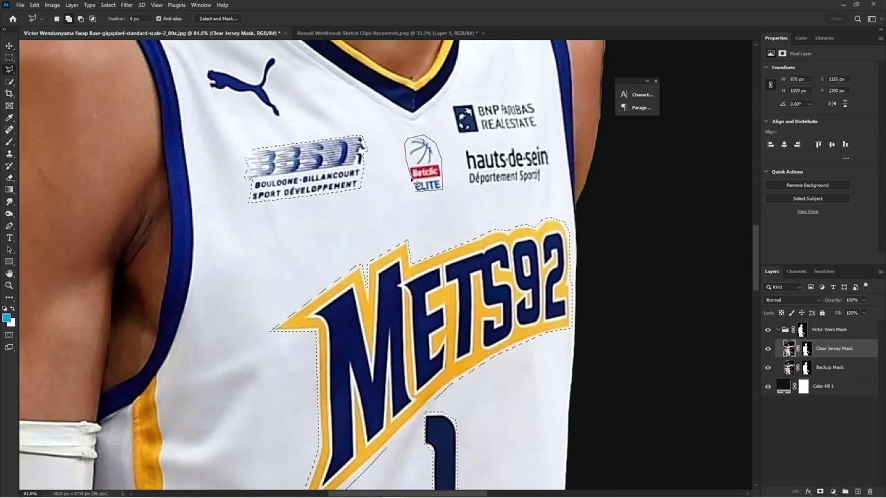
pyautogui.click(418, 193)
pyautogui.click(548, 147)
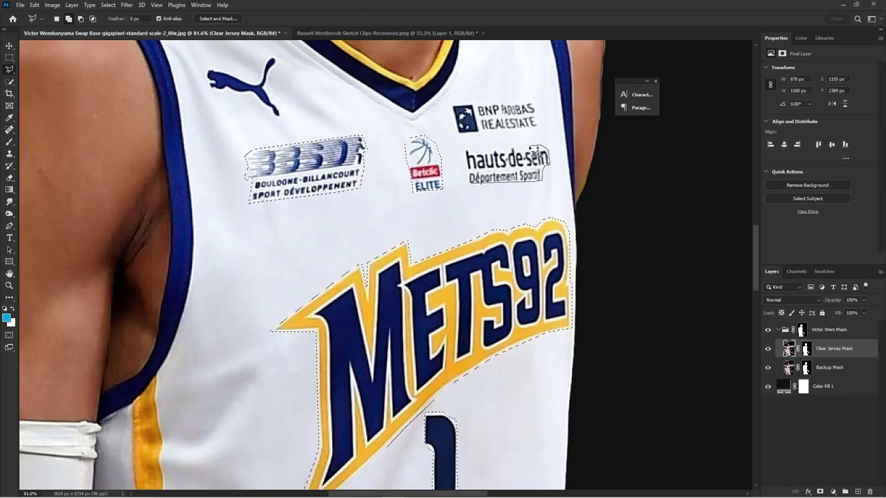
pyautogui.click(519, 150)
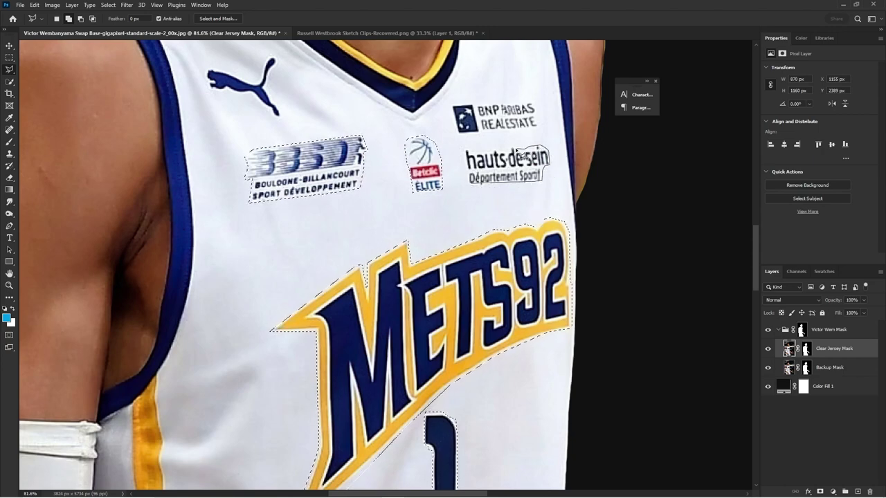
pyautogui.click(499, 151)
pyautogui.click(495, 145)
pyautogui.click(490, 150)
pyautogui.click(472, 152)
pyautogui.click(464, 147)
pyautogui.click(468, 185)
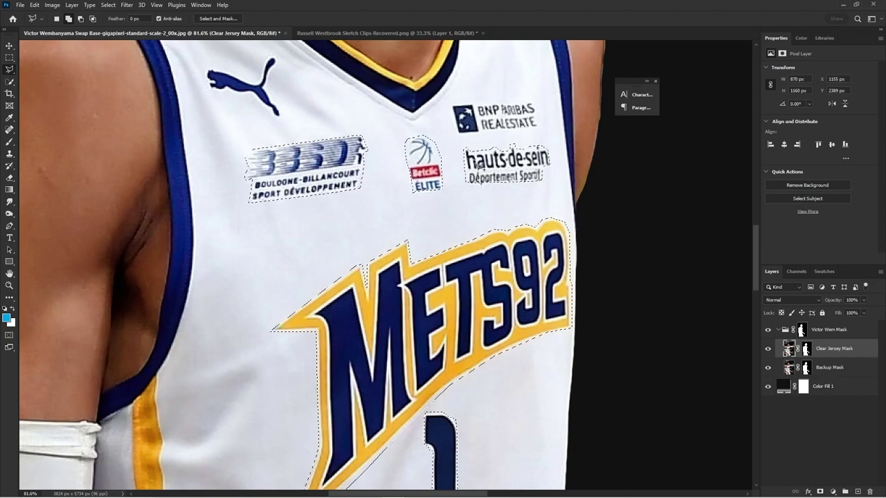
# Step: Add the Puma logo on the upper chest to the selection, tracing closely around it with the Polygonal Lasso
pyautogui.scroll(-5, 466, 270)
pyautogui.scroll(5, 465, 172)
pyautogui.scroll(3, 362, 212)
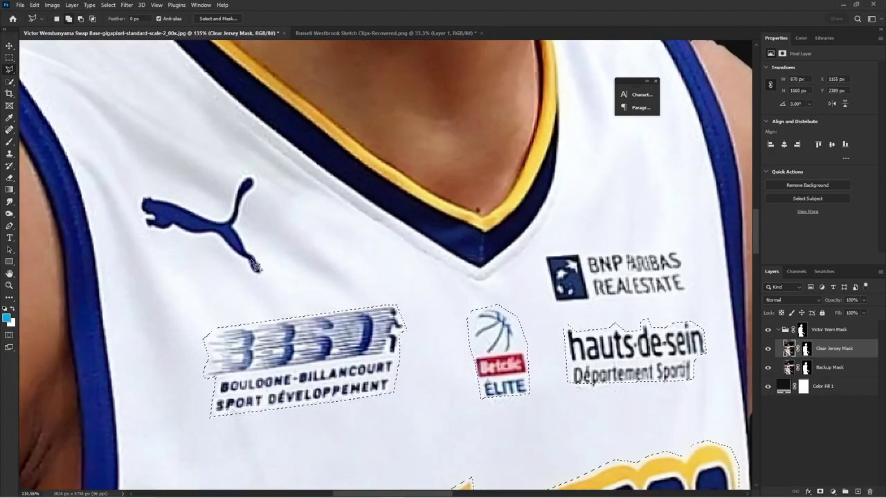
pyautogui.click(245, 243)
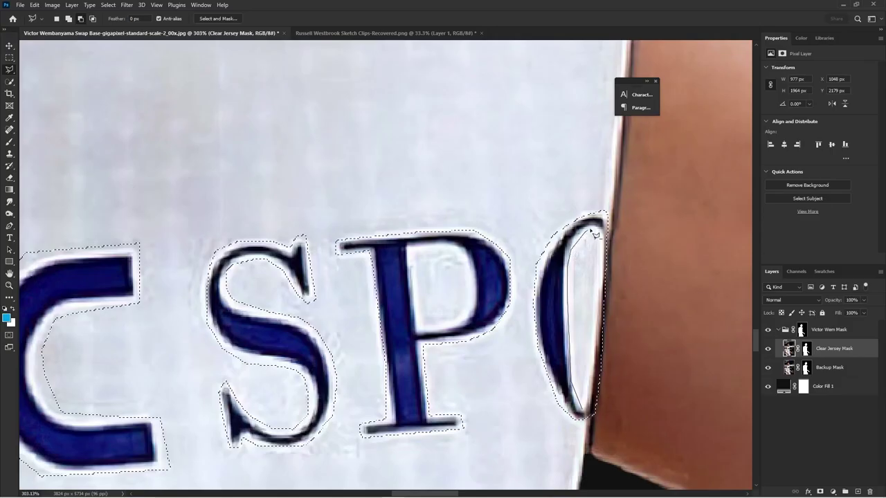
# Step: Subtract the inner area of the cut-off O in the IDEC SPO lettering from the selection with the Polygonal Lasso
pyautogui.click(590, 229)
pyautogui.click(596, 231)
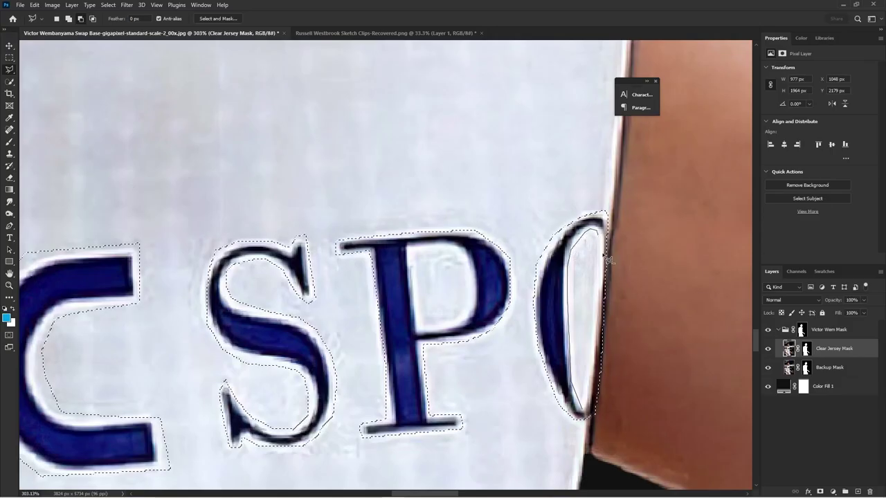
pyautogui.click(599, 243)
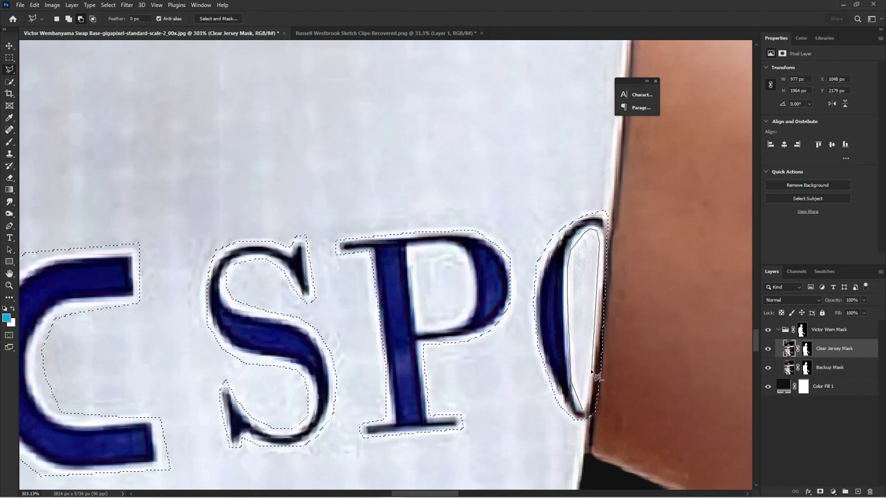
pyautogui.click(591, 396)
# Step: Fill the selected lettering, number and logos with Content-Aware contents, Color Adaptation on, Normal mode and 100% opacity
pyautogui.scroll(-8, 507, 366)
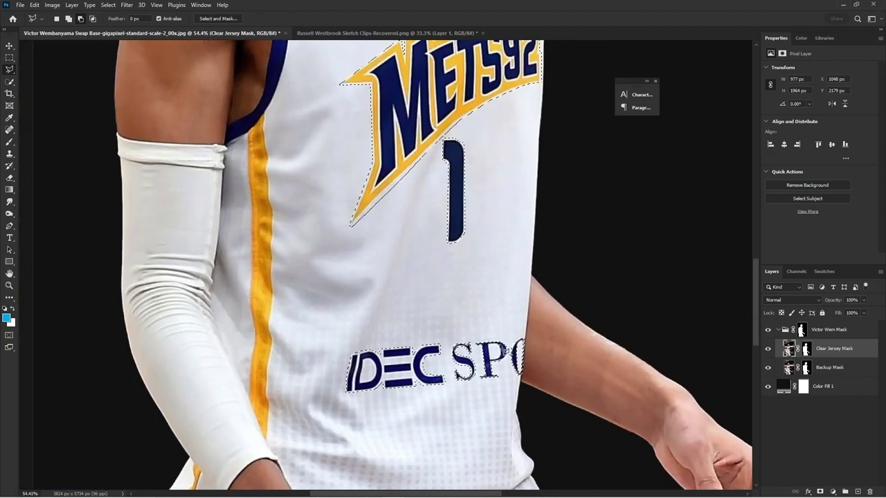
pyautogui.scroll(-3, 515, 355)
pyautogui.scroll(1, 419, 216)
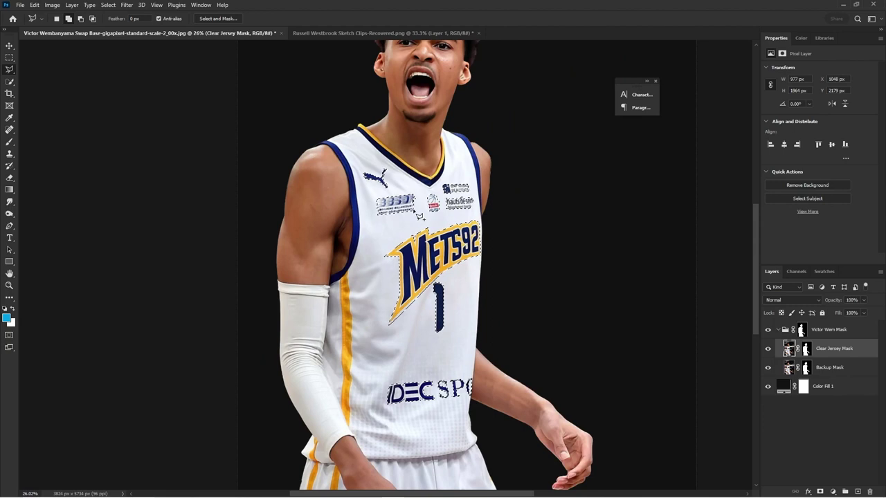
pyautogui.hotkey('shift', 'F5')
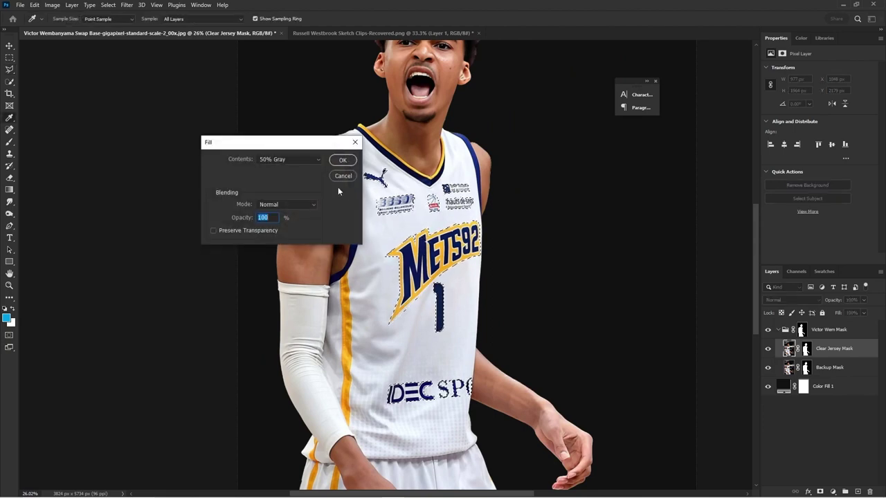
pyautogui.click(289, 159)
pyautogui.click(286, 199)
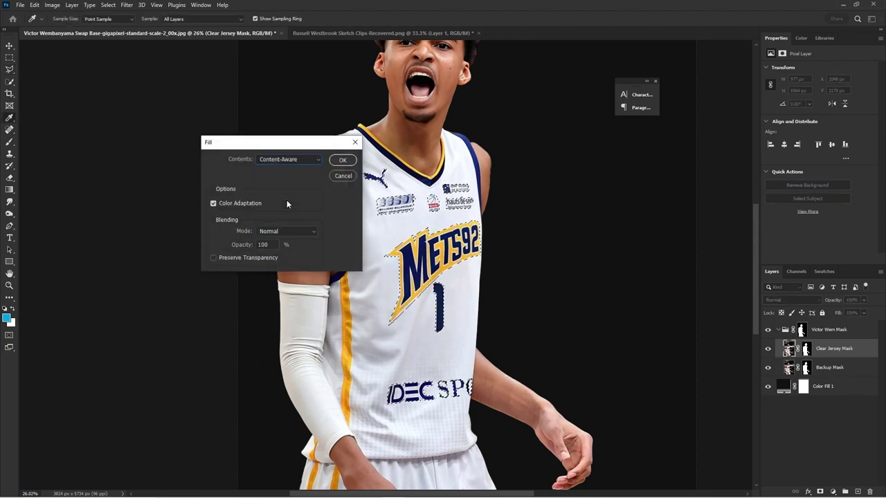
pyautogui.click(339, 161)
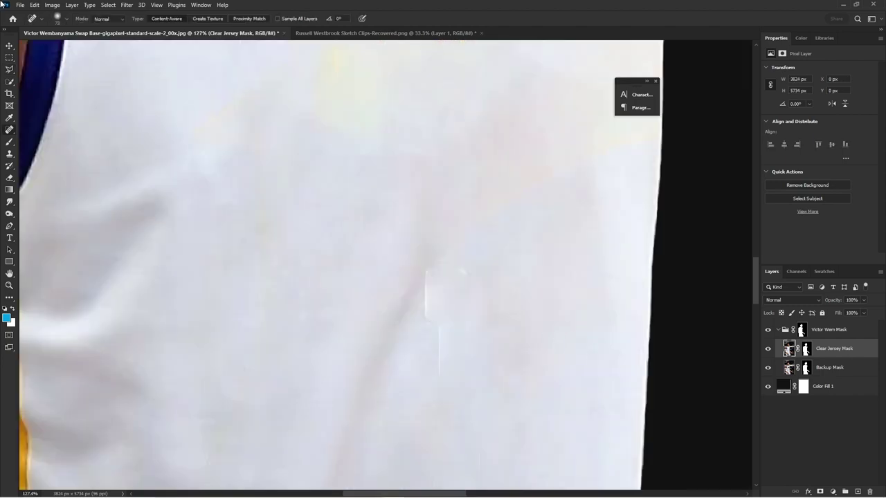
# Step: Paint over the leftover edges of the jersey number with the Spot Healing Brush in Content-Aware mode
pyautogui.moveTo(395, 357)
pyautogui.mouseDown()
pyautogui.moveTo(437, 357)
pyautogui.moveTo(426, 277)
pyautogui.mouseUp()
pyautogui.moveTo(421, 318); pyautogui.dragTo(432, 232)
pyautogui.scroll(-1, 449, 351)
pyautogui.moveTo(449, 352); pyautogui.dragTo(418, 464)
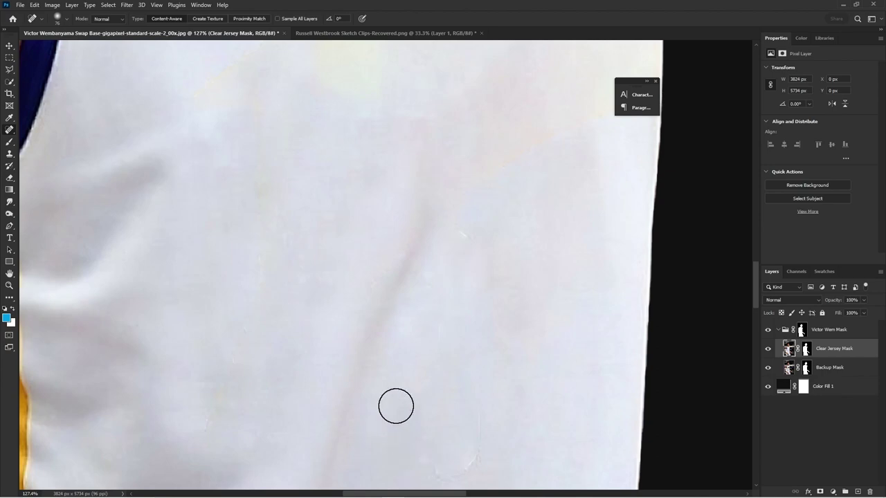
# Step: Heal the leftover marks of the sponsor and Puma logos across the chest with the Spot Healing Brush
pyautogui.scroll(-5, 435, 145)
pyautogui.scroll(4, 379, 186)
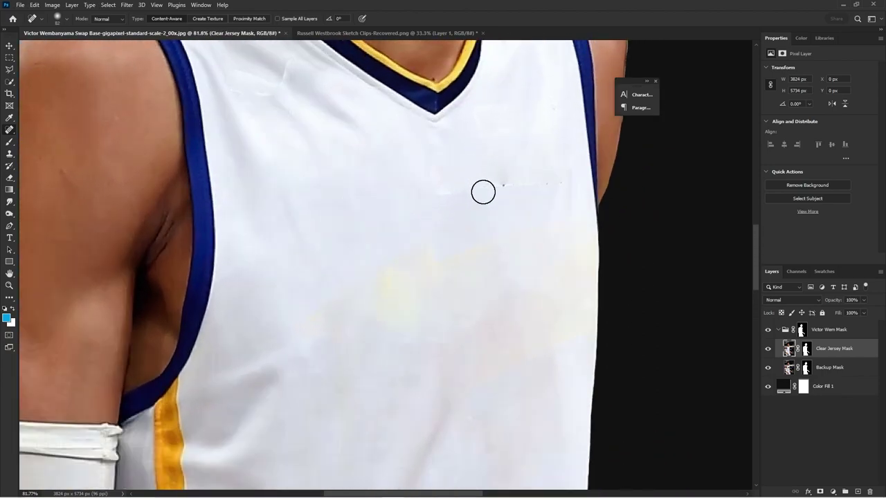
pyautogui.moveTo(493, 188); pyautogui.dragTo(508, 181)
pyautogui.moveTo(434, 190); pyautogui.dragTo(411, 178)
pyautogui.scroll(-3, 253, 127)
pyautogui.scroll(5, 252, 127)
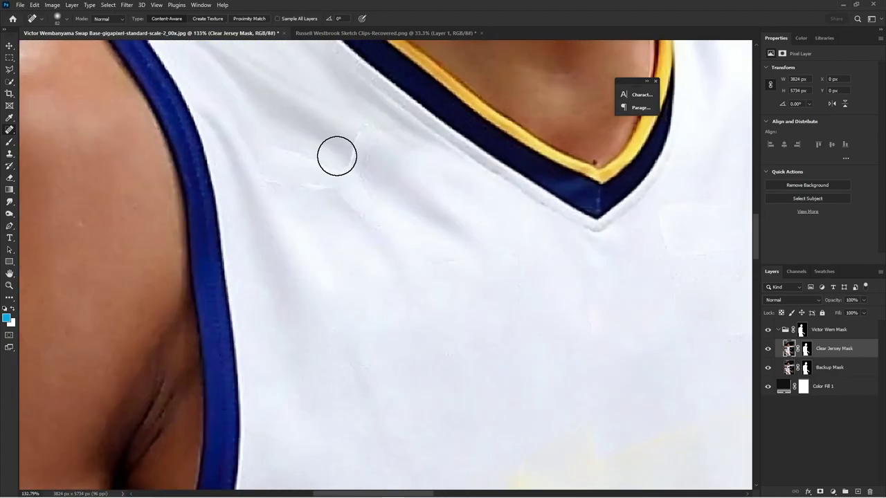
pyautogui.moveTo(339, 164)
pyautogui.mouseDown()
pyautogui.moveTo(247, 99)
pyautogui.moveTo(343, 163)
pyautogui.moveTo(370, 170)
pyautogui.moveTo(312, 111)
pyautogui.mouseUp()
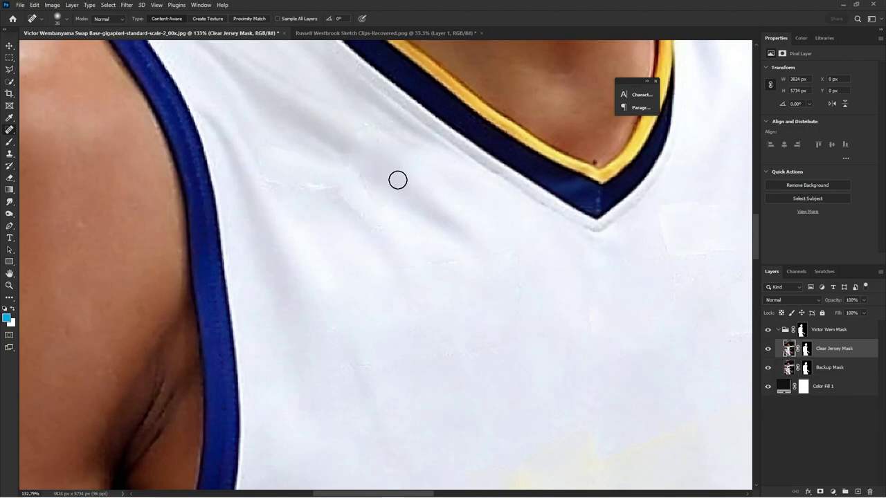
# Step: Resize the healing brush and paint over the traces of the IDEC S letters near the jersey's lower hem
pyautogui.scroll(-7, 390, 174)
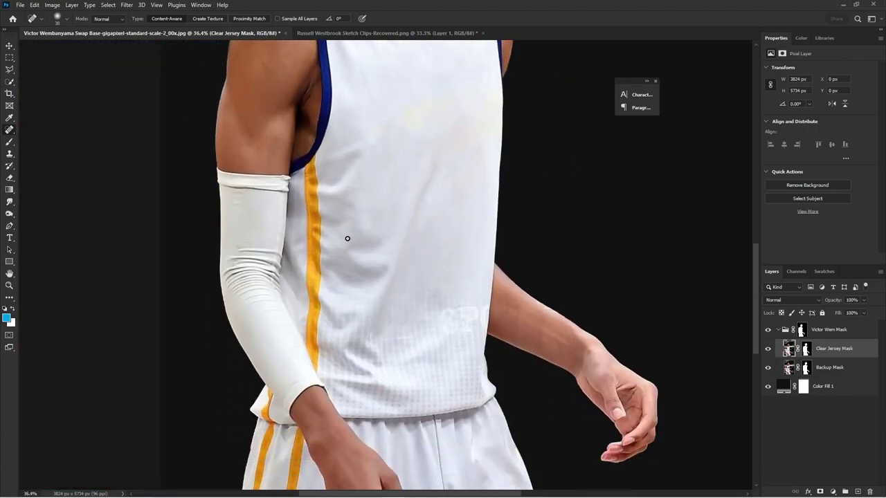
pyautogui.scroll(9, 347, 239)
pyautogui.keyDown('alt'); pyautogui.rightClick(415, 306); pyautogui.keyUp('alt')
pyautogui.moveTo(415, 332)
pyautogui.mouseDown()
pyautogui.moveTo(422, 298)
pyautogui.moveTo(488, 276)
pyautogui.mouseUp()
pyautogui.keyDown('alt'); pyautogui.rightClick(439, 311); pyautogui.keyUp('alt')
pyautogui.moveTo(433, 278)
pyautogui.mouseDown()
pyautogui.moveTo(487, 307)
pyautogui.moveTo(474, 278)
pyautogui.moveTo(455, 316)
pyautogui.moveTo(498, 335)
pyautogui.moveTo(462, 407)
pyautogui.moveTo(435, 386)
pyautogui.moveTo(429, 344)
pyautogui.moveTo(356, 339)
pyautogui.mouseUp()
# Step: Heal the outlines of the P and O and the remaining edge lines of the lower lettering with a resized brush
pyautogui.keyDown('alt'); pyautogui.rightClick(461, 320); pyautogui.keyUp('alt')
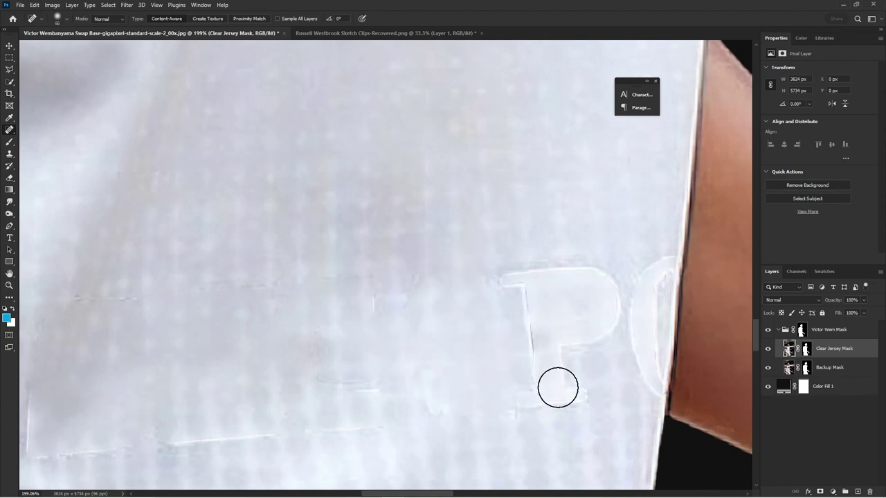
pyautogui.moveTo(515, 398)
pyautogui.mouseDown()
pyautogui.moveTo(559, 394)
pyautogui.moveTo(518, 289)
pyautogui.moveTo(584, 268)
pyautogui.moveTo(476, 299)
pyautogui.mouseUp()
pyautogui.moveTo(611, 292); pyautogui.dragTo(621, 318)
pyautogui.moveTo(637, 407)
pyautogui.mouseDown()
pyautogui.moveTo(642, 309)
pyautogui.moveTo(666, 266)
pyautogui.moveTo(626, 410)
pyautogui.mouseUp()
pyautogui.scroll(-4, 628, 320)
pyautogui.moveTo(267, 376)
pyautogui.mouseDown()
pyautogui.moveTo(284, 319)
pyautogui.moveTo(276, 375)
pyautogui.moveTo(411, 370)
pyautogui.moveTo(475, 357)
pyautogui.mouseUp()
# Step: Examine the cleared jersey on the whole figure and the logos at the bottom of the shorts
pyautogui.scroll(-6, 506, 302)
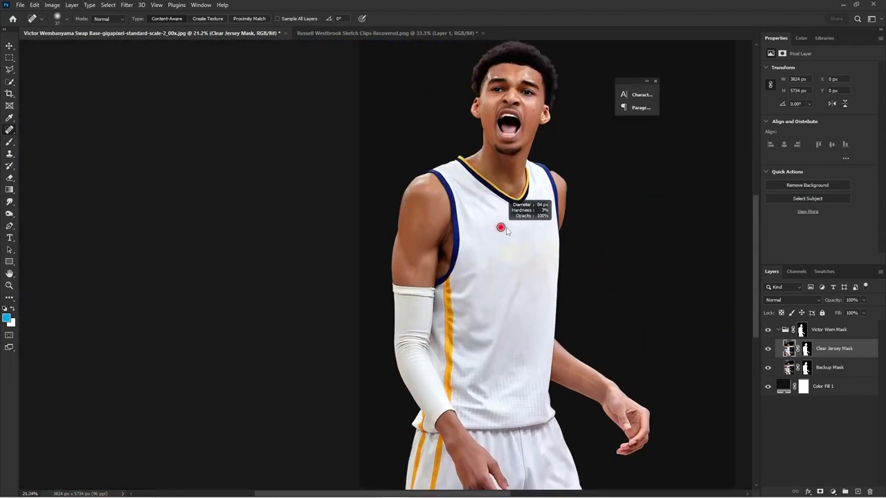
pyautogui.scroll(2, 506, 231)
pyautogui.scroll(-3, 514, 224)
pyautogui.press('v')
pyautogui.scroll(-2, 508, 218)
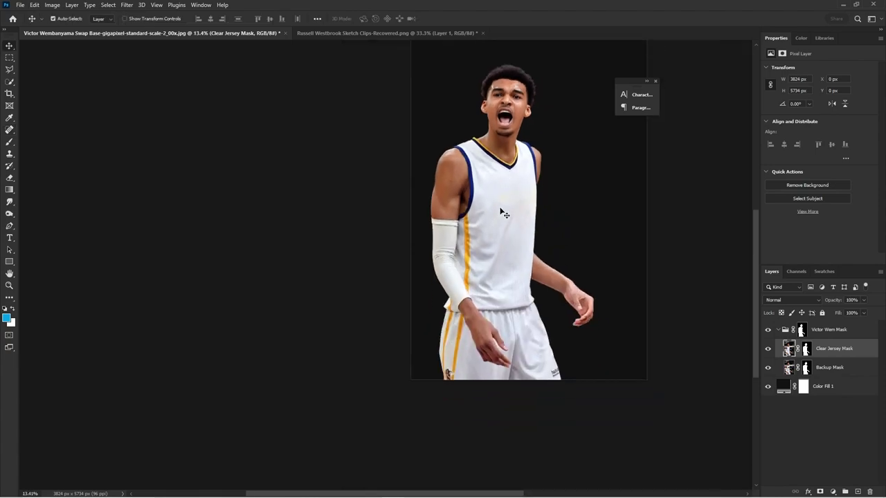
pyautogui.scroll(3, 462, 316)
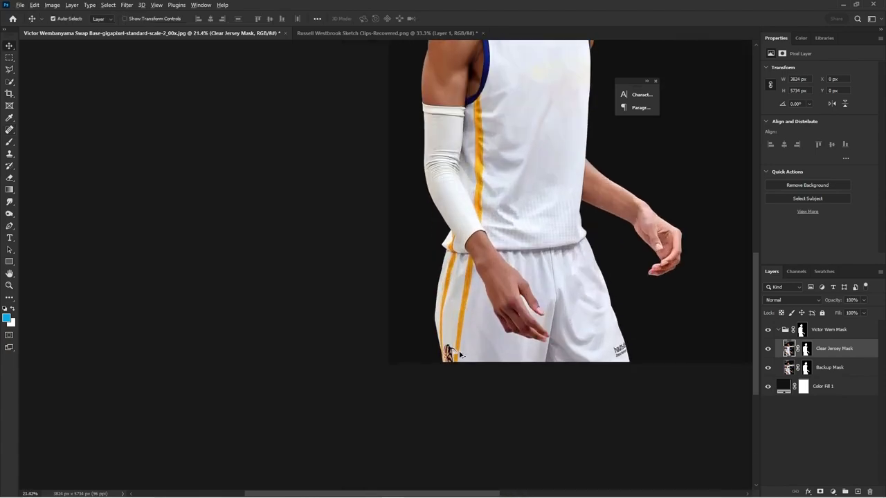
pyautogui.scroll(3, 453, 354)
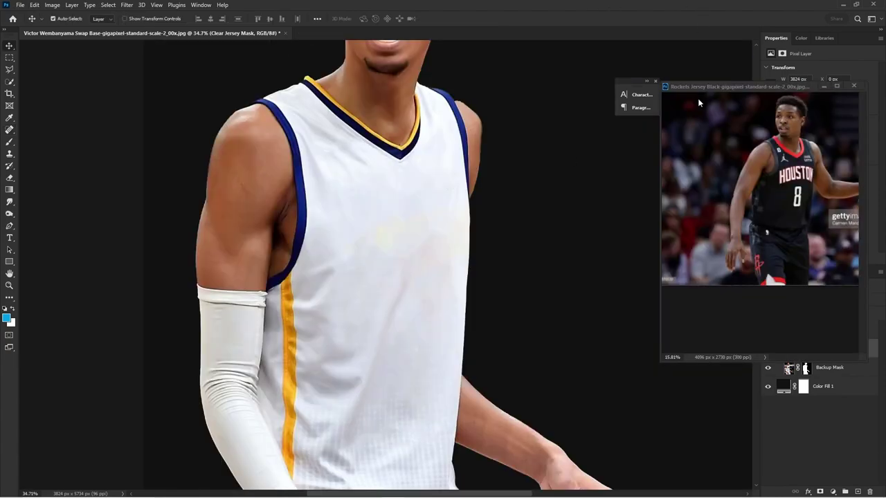
# Step: Place the floating Rockets Jersey Black reference image to the left of the player and frame its Houston jersey in that window
pyautogui.moveTo(698, 87); pyautogui.dragTo(688, 106)
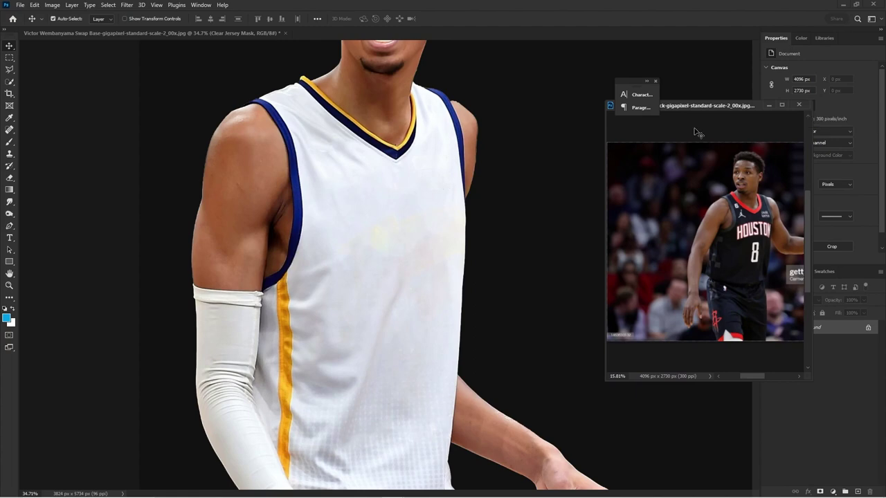
pyautogui.click(377, 216)
pyautogui.scroll(-2, 346, 221)
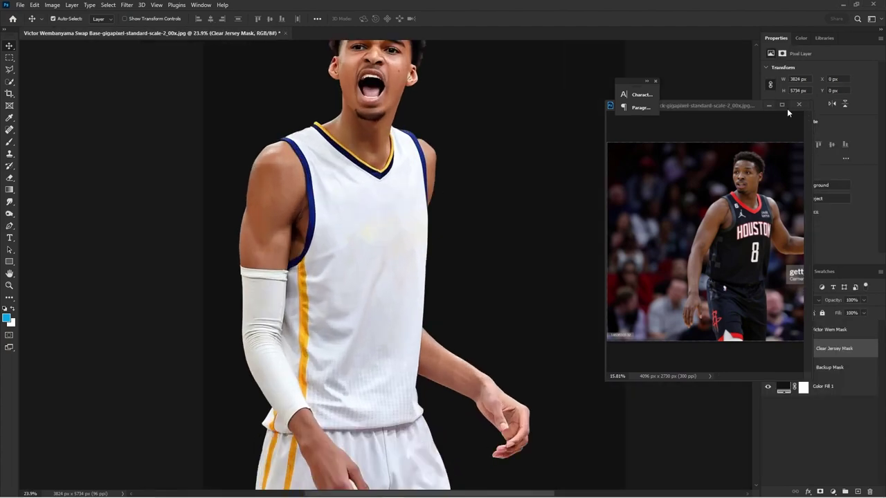
pyautogui.moveTo(694, 101); pyautogui.dragTo(130, 66)
pyautogui.scroll(-4, 124, 188)
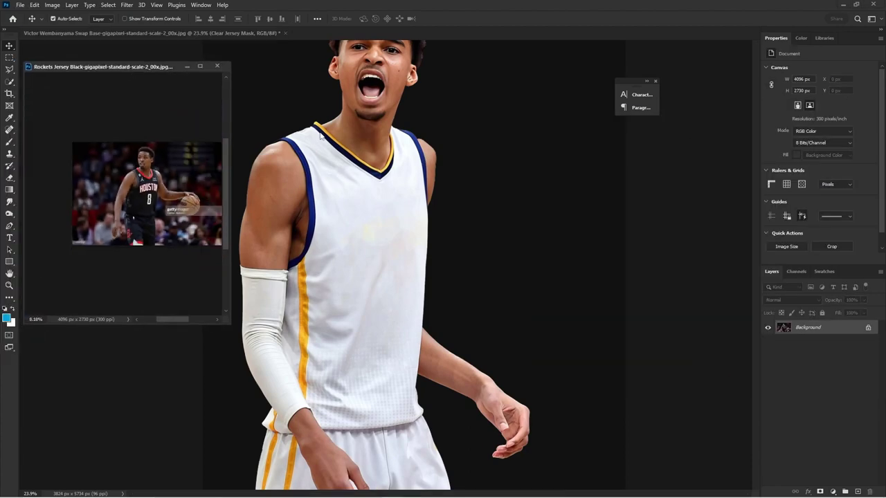
pyautogui.scroll(3, 125, 181)
pyautogui.scroll(1, 224, 137)
pyautogui.scroll(2, 120, 151)
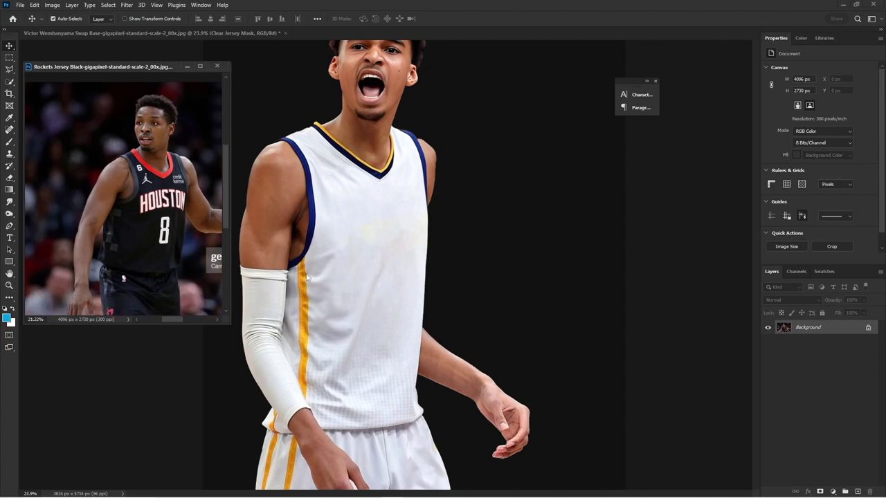
pyautogui.click(267, 253)
pyautogui.scroll(5, 277, 254)
pyautogui.scroll(-3, 291, 253)
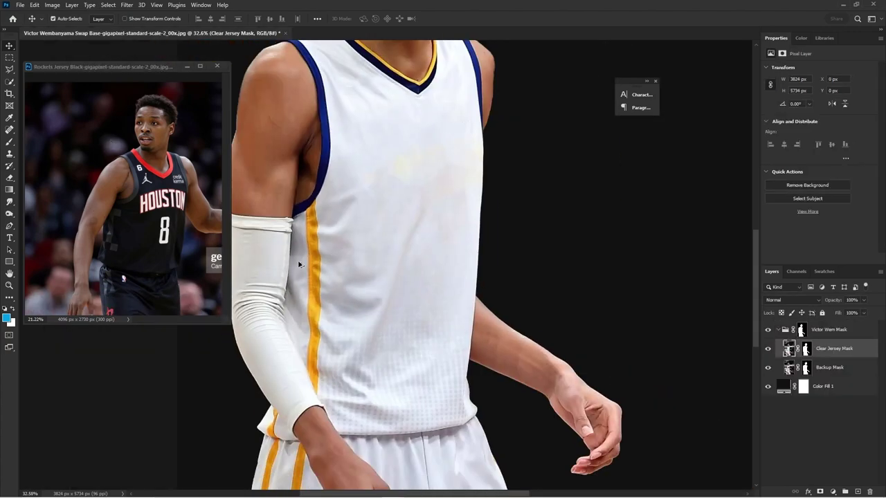
pyautogui.scroll(2, 455, 284)
pyautogui.click(12, 68)
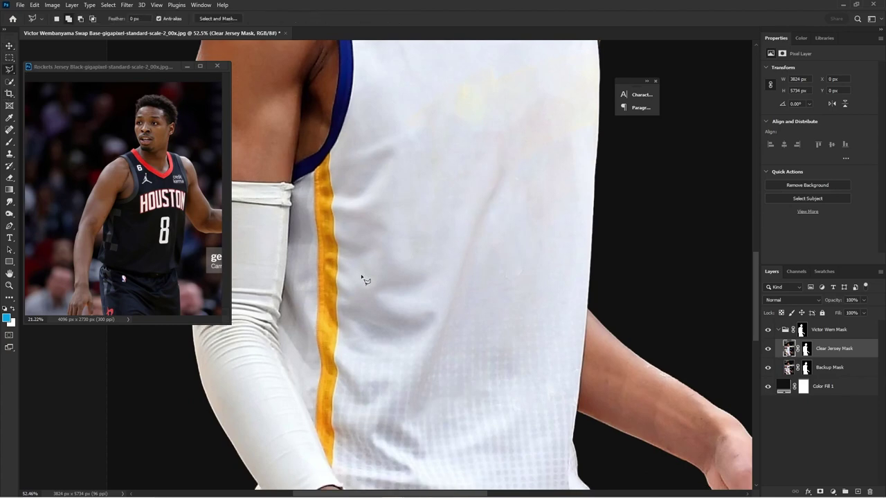
pyautogui.scroll(2, 356, 346)
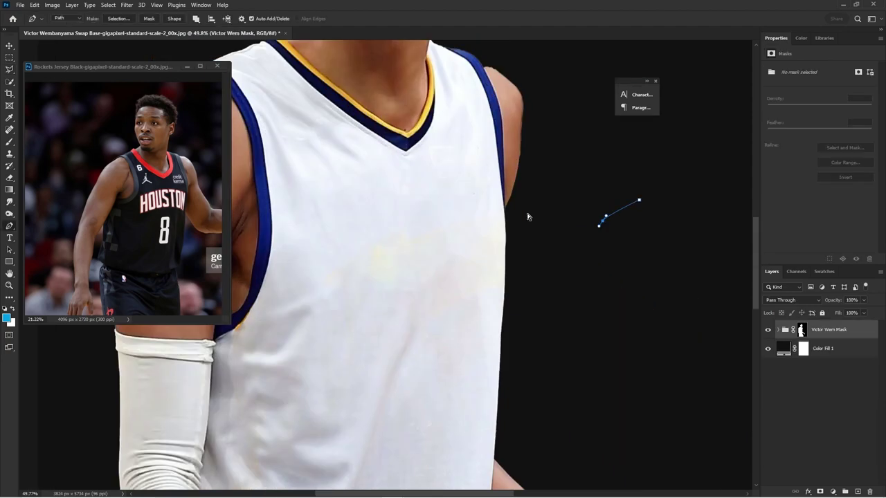
# Step: Undo the last anchor point and trace the Pen path from the underarm up the outer edge of the jersey's far armhole trim
pyautogui.hotkey('ctrl', 'z')
pyautogui.click(536, 207)
pyautogui.scroll(5, 507, 201)
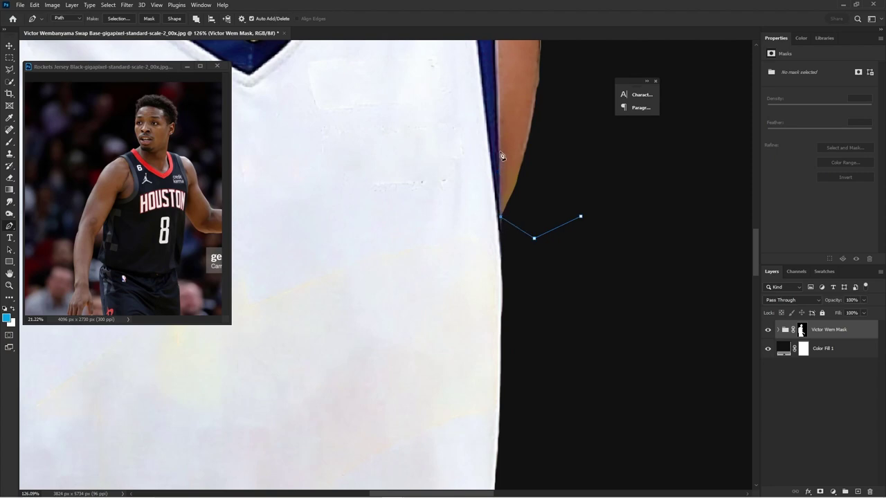
pyautogui.scroll(3, 498, 97)
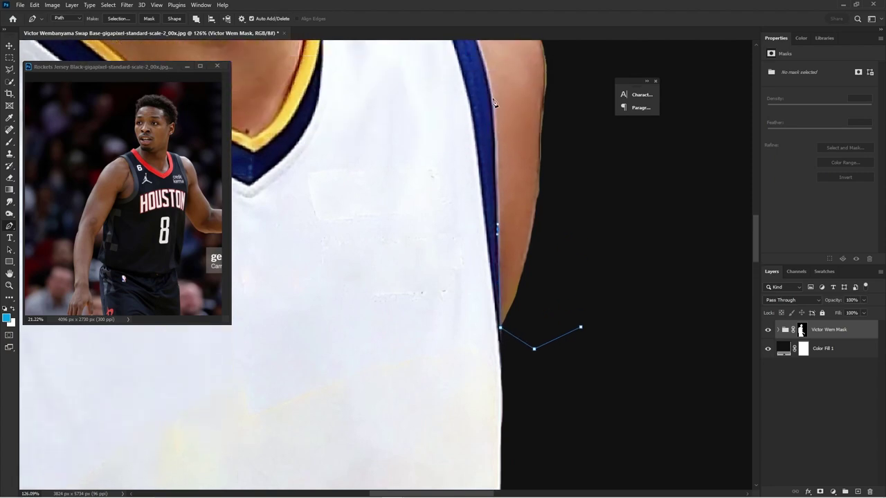
pyautogui.scroll(2, 491, 131)
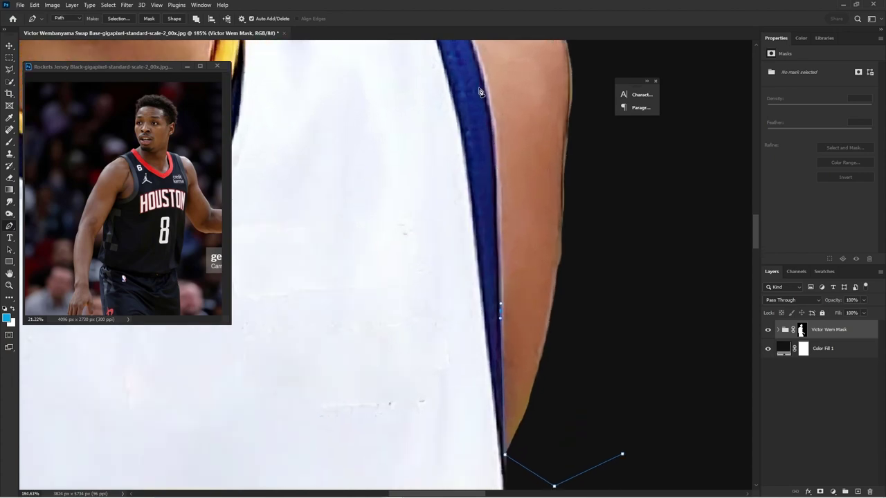
pyautogui.scroll(1, 493, 124)
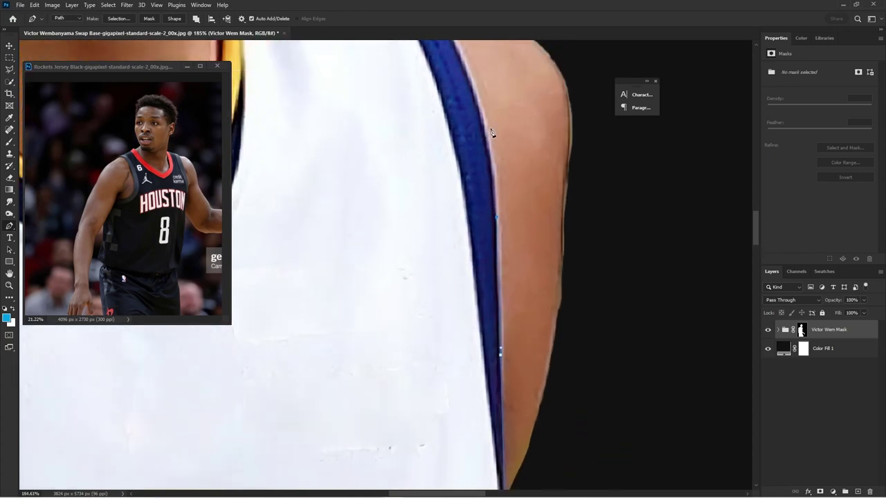
pyautogui.scroll(4, 490, 130)
pyautogui.scroll(-4, 489, 130)
pyautogui.scroll(-2, 443, 242)
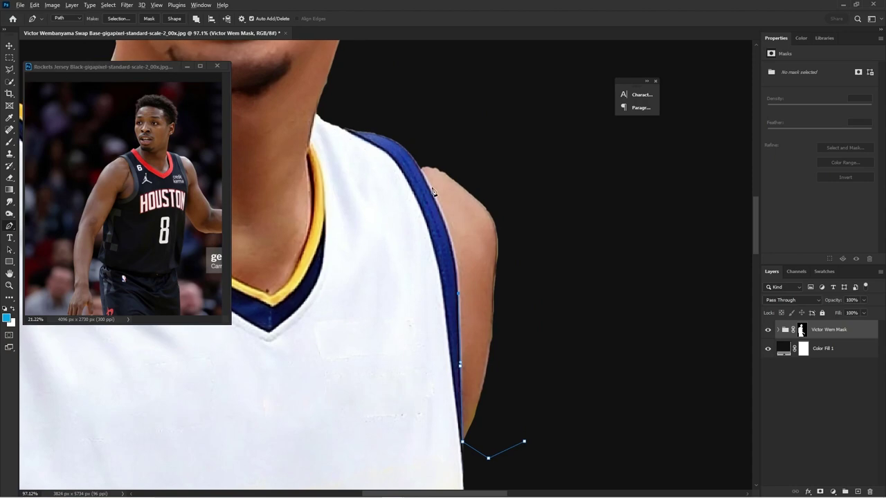
pyautogui.moveTo(434, 227); pyautogui.dragTo(425, 198)
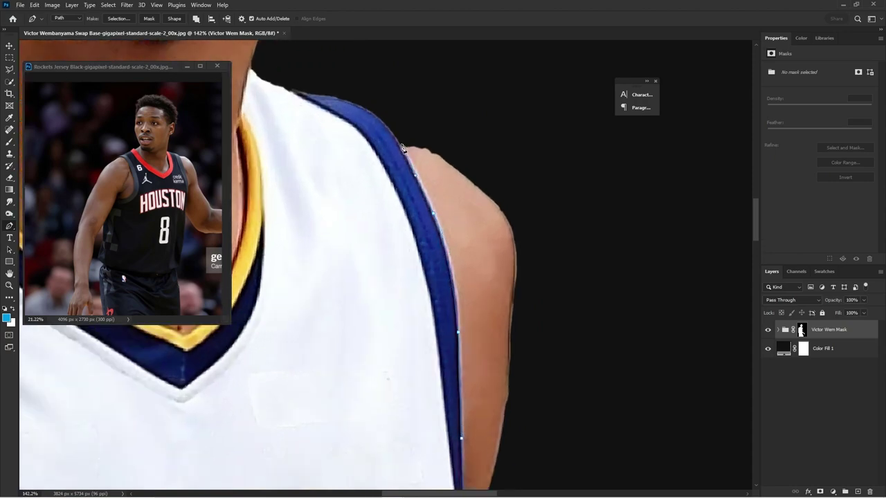
# Step: Carry the path loosely over the shoulder to the neck and down along the edge of the yellow collar trim
pyautogui.scroll(-3, 376, 87)
pyautogui.moveTo(350, 116); pyautogui.dragTo(317, 136)
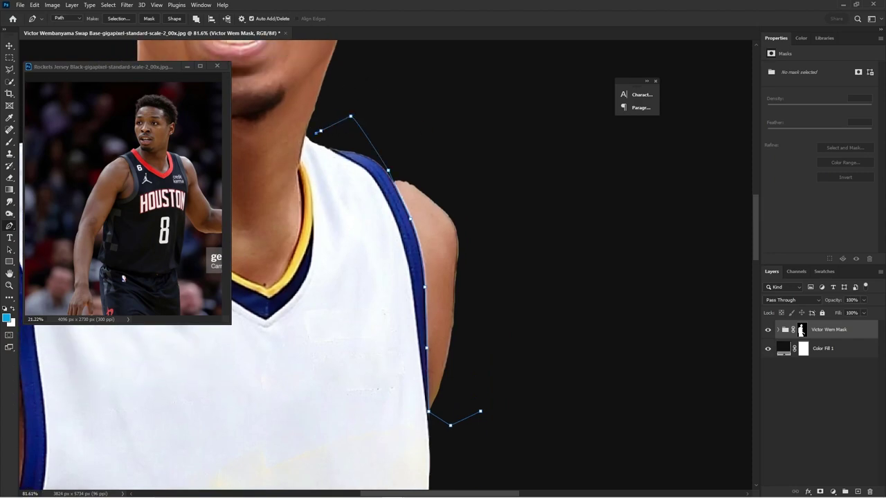
pyautogui.scroll(-4, 265, 80)
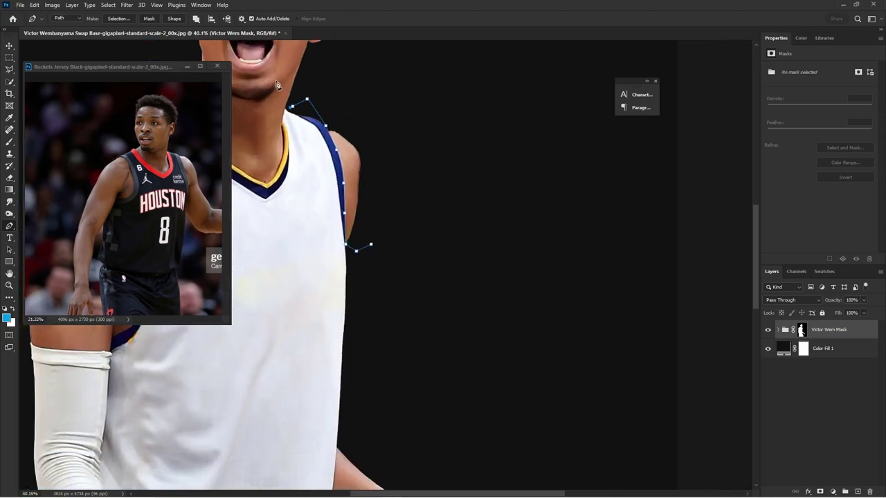
pyautogui.scroll(3, 265, 84)
pyautogui.scroll(-5, 457, 103)
pyautogui.scroll(10, 419, 152)
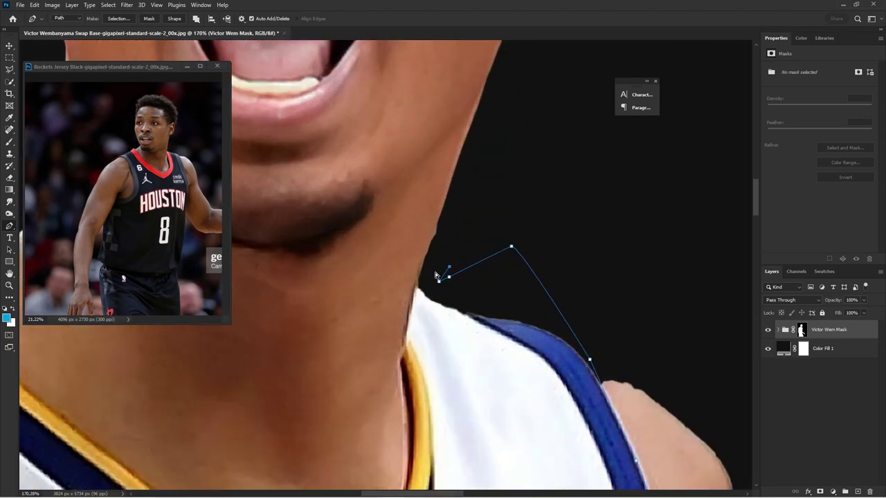
pyautogui.click(409, 312)
pyautogui.click(404, 374)
pyautogui.click(406, 390)
pyautogui.click(413, 429)
pyautogui.click(413, 443)
pyautogui.click(411, 468)
pyautogui.scroll(-8, 364, 368)
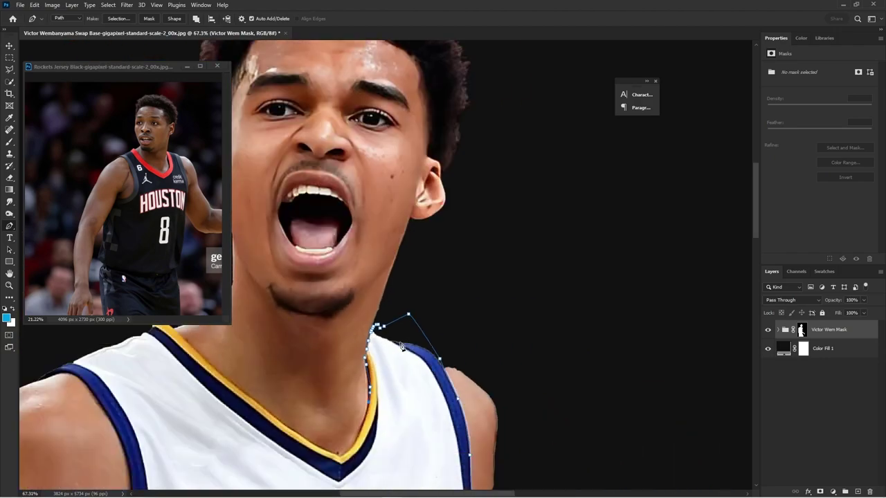
# Step: Trace the Pen path along the arm sleeve's cuff at the wrist and back onto the jersey, undoing a misplaced anchor point
pyautogui.scroll(5, 372, 380)
pyautogui.scroll(-4, 454, 353)
pyautogui.scroll(3, 338, 411)
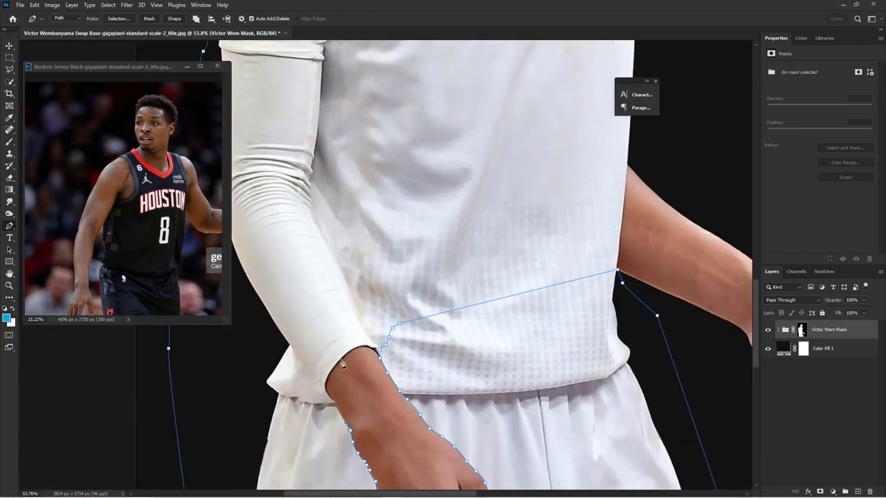
pyautogui.scroll(2, 338, 411)
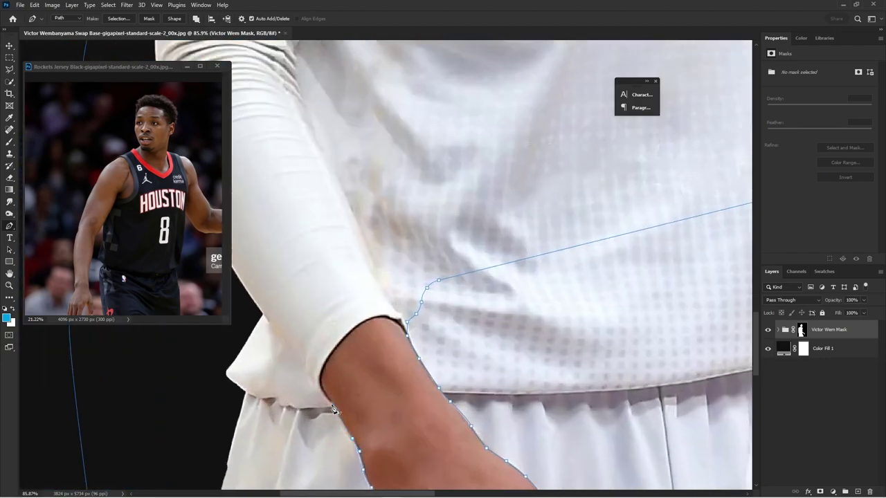
pyautogui.click(321, 376)
pyautogui.click(344, 335)
pyautogui.click(355, 325)
pyautogui.click(418, 344)
pyautogui.hotkey('ctrl', 'z')
pyautogui.click(428, 363)
# Step: Complete the path up the jersey's far side and convert it to a new anti-aliased selection with a 0-pixel feather
pyautogui.scroll(-5, 445, 208)
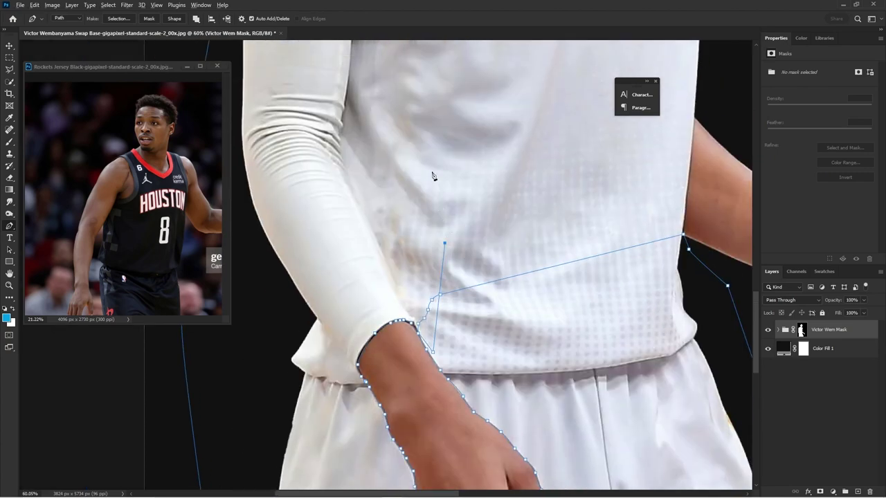
pyautogui.scroll(-3, 580, 281)
pyautogui.scroll(2, 584, 278)
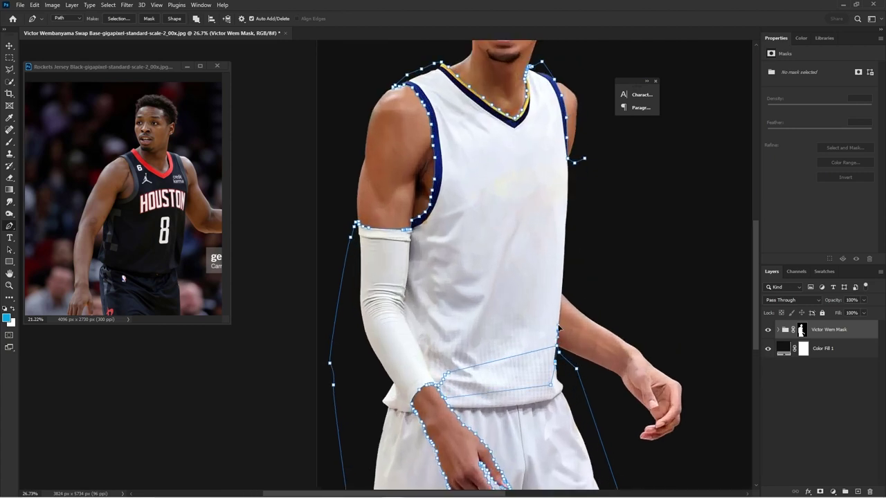
pyautogui.click(579, 218)
pyautogui.rightClick(597, 166)
pyautogui.click(612, 201)
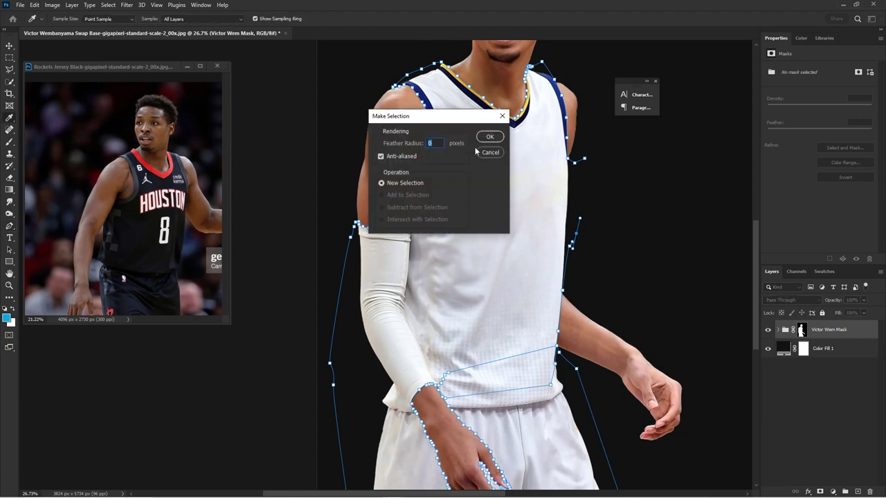
pyautogui.press('Return')
# Step: Add the missed area of the jersey above the hem to the selection with a polygonal lasso outline
pyautogui.scroll(3, 520, 300)
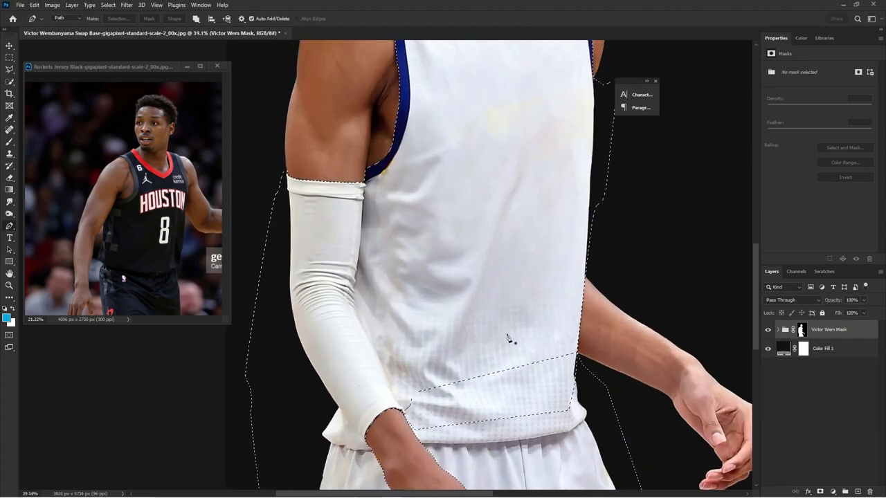
pyautogui.press('l')
pyautogui.click(549, 447)
pyautogui.click(586, 425)
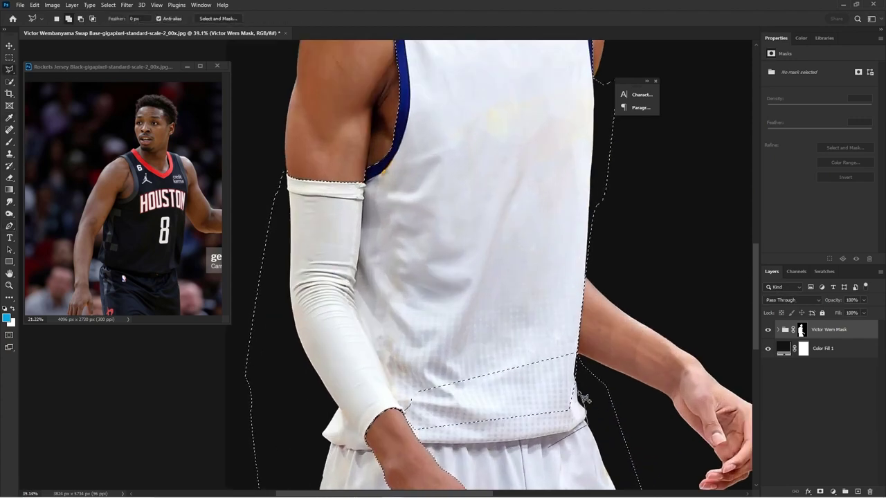
pyautogui.click(576, 350)
pyautogui.click(503, 330)
pyautogui.click(435, 358)
pyautogui.click(402, 406)
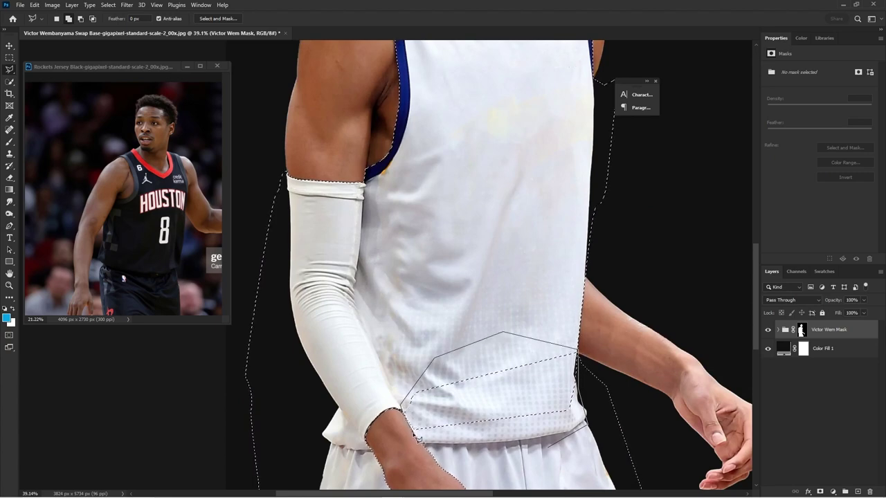
pyautogui.click(540, 453)
# Step: Try intersecting the rough outline selection with the Victor Wem Mask group's layer mask
pyautogui.scroll(-5, 541, 453)
pyautogui.scroll(7, 529, 249)
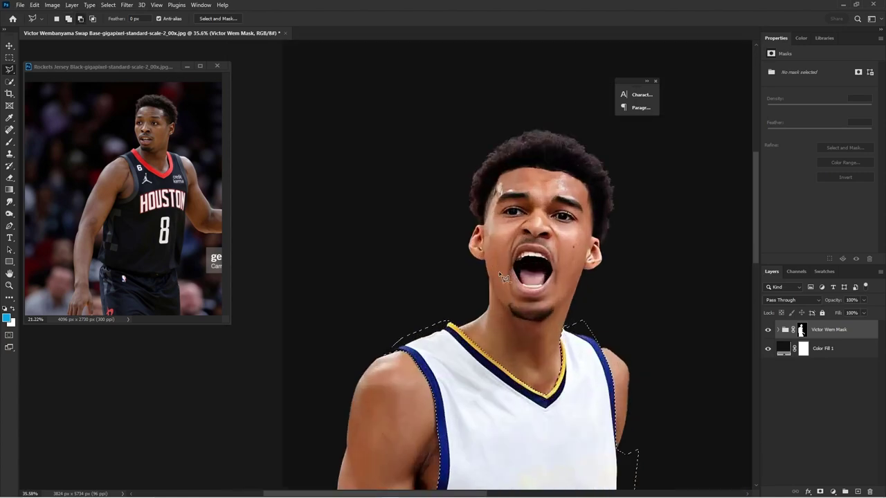
pyautogui.scroll(-3, 527, 301)
pyautogui.scroll(-4, 448, 289)
pyautogui.scroll(2, 484, 320)
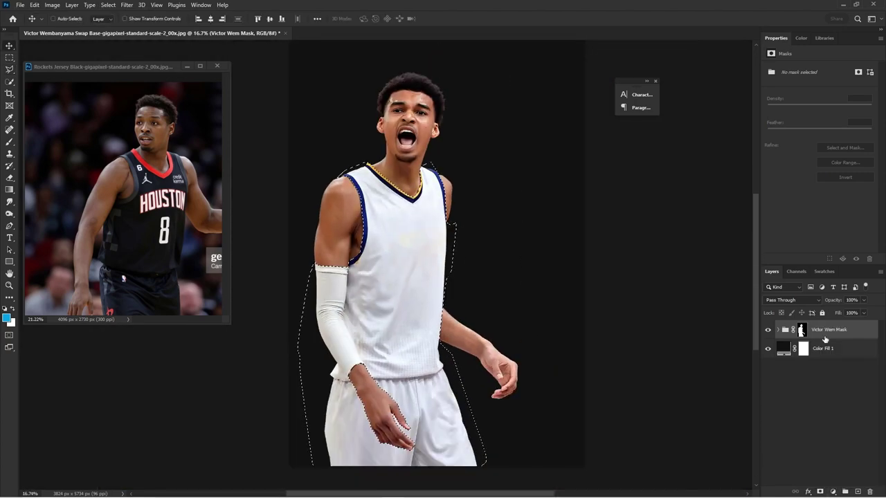
pyautogui.scroll(4, 464, 287)
pyautogui.scroll(-2, 253, 173)
pyautogui.scroll(3, 405, 223)
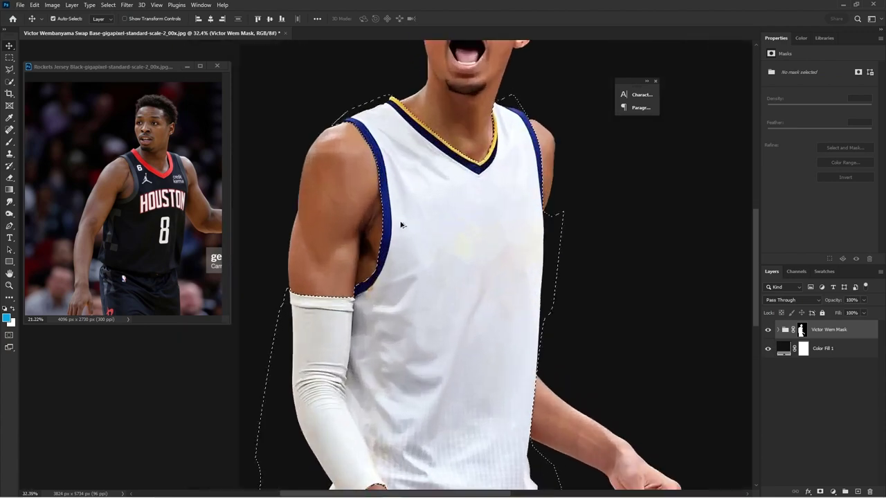
pyautogui.click(802, 330)
pyautogui.rightClick(802, 331)
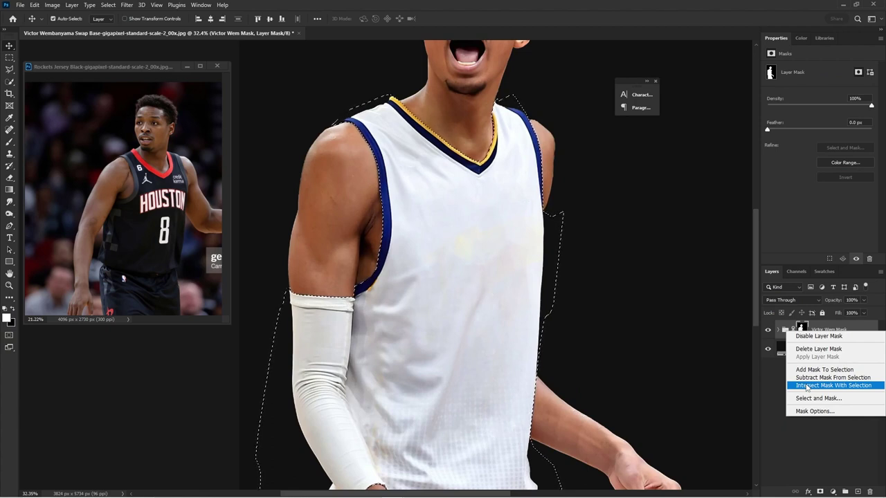
pyautogui.click(806, 386)
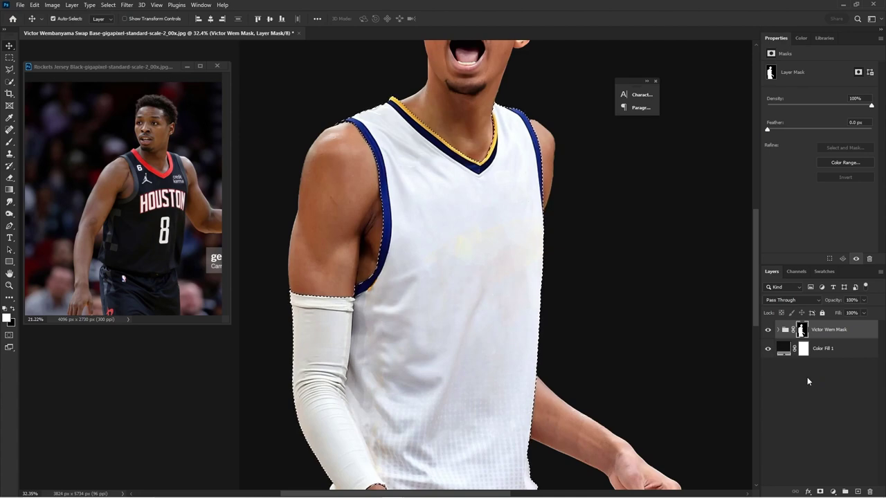
# Step: Intersect the Victor Wem Mask group's layer mask with the selection to trim it to the player's silhouette
pyautogui.hotkey('ctrl', '-')
pyautogui.hotkey('ctrl', '-')
pyautogui.click(824, 337)
pyautogui.scroll(4, 461, 288)
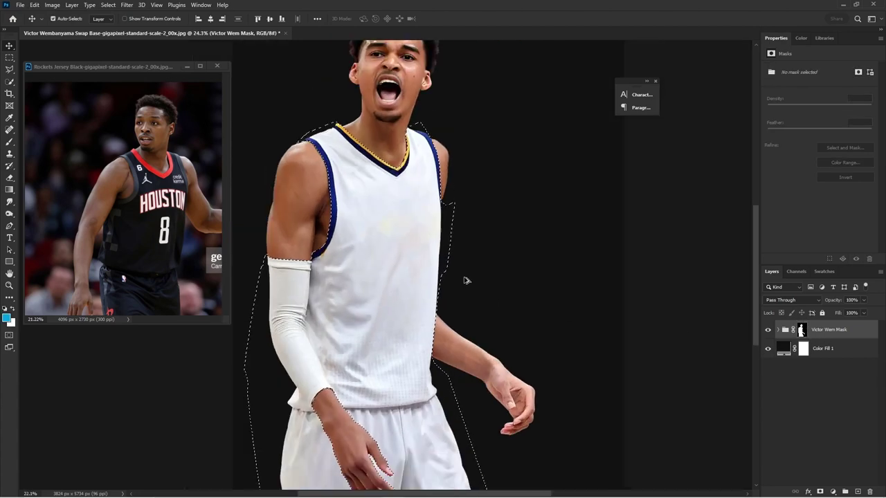
pyautogui.scroll(-3, 466, 280)
pyautogui.scroll(6, 333, 191)
pyautogui.click(800, 331)
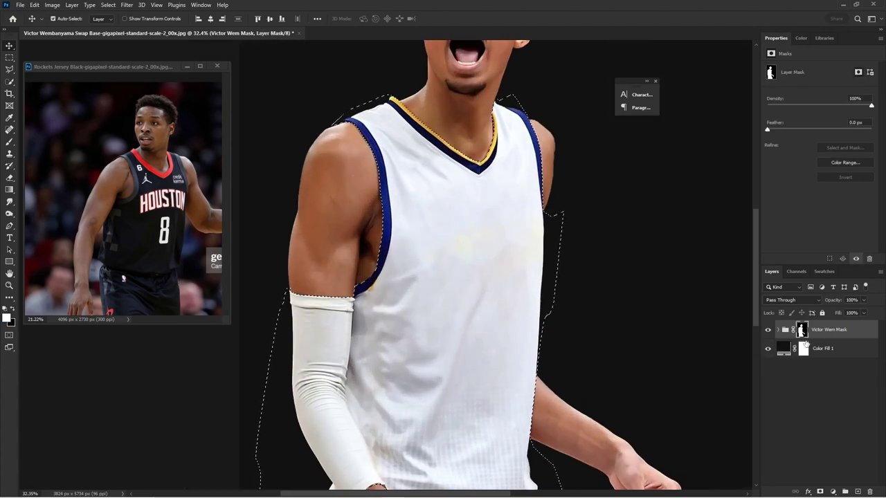
pyautogui.rightClick(801, 331)
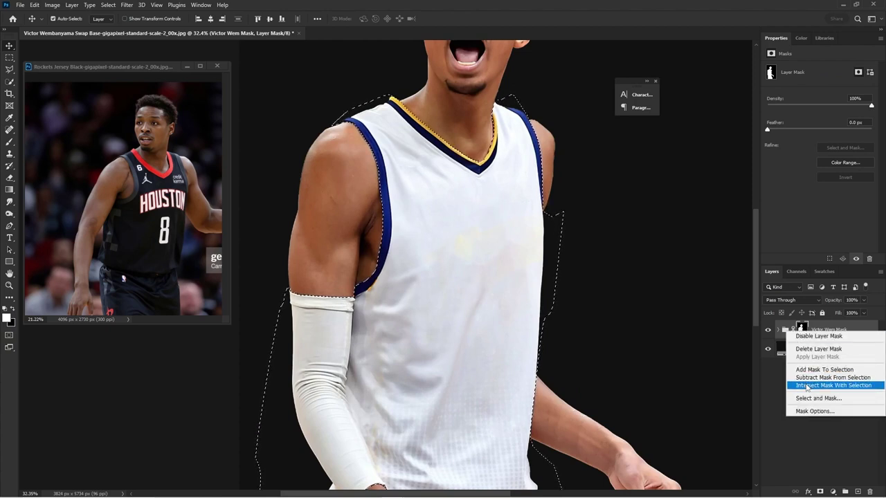
pyautogui.click(806, 386)
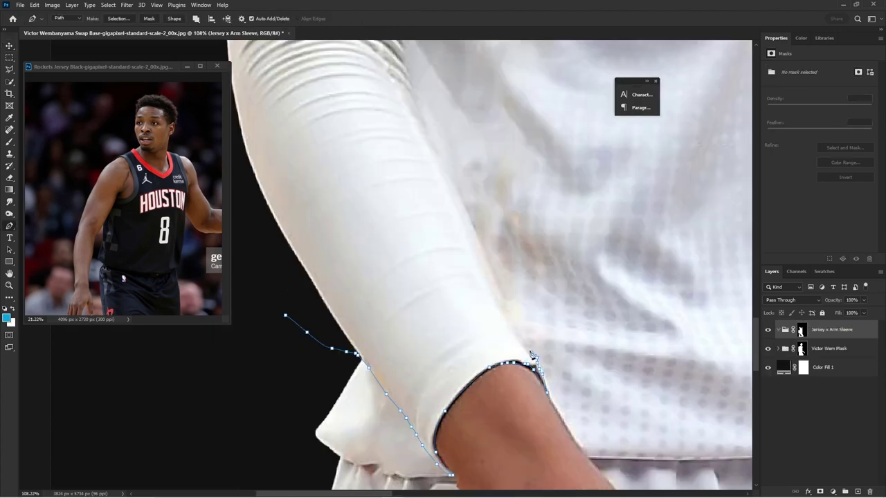
# Step: Trace the Pen path along the arm sleeve's inner edge from the cuff up to the elbow folds, redoing a misplaced curve point
pyautogui.click(507, 326)
pyautogui.moveTo(469, 238); pyautogui.dragTo(457, 218)
pyautogui.scroll(-5, 427, 194)
pyautogui.scroll(5, 377, 186)
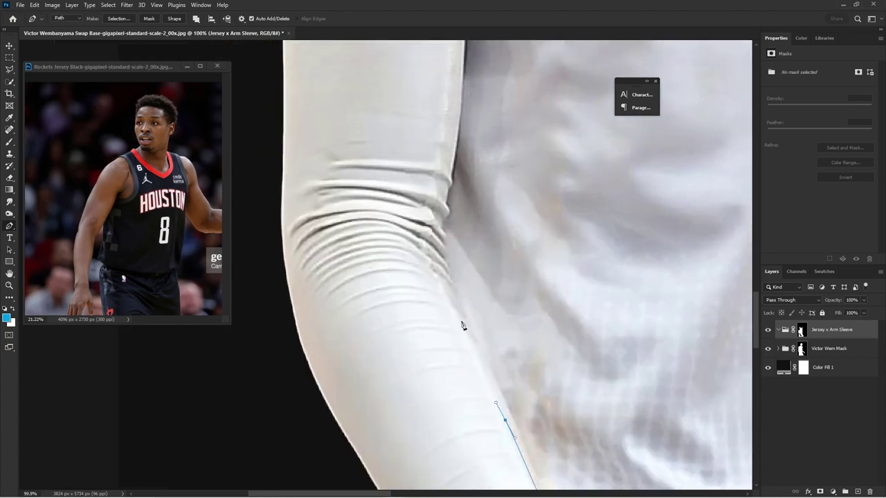
pyautogui.hotkey('ctrl', 'z')
pyautogui.moveTo(502, 388); pyautogui.dragTo(494, 369)
pyautogui.click(471, 329)
pyautogui.click(459, 307)
pyautogui.click(454, 286)
pyautogui.click(452, 280)
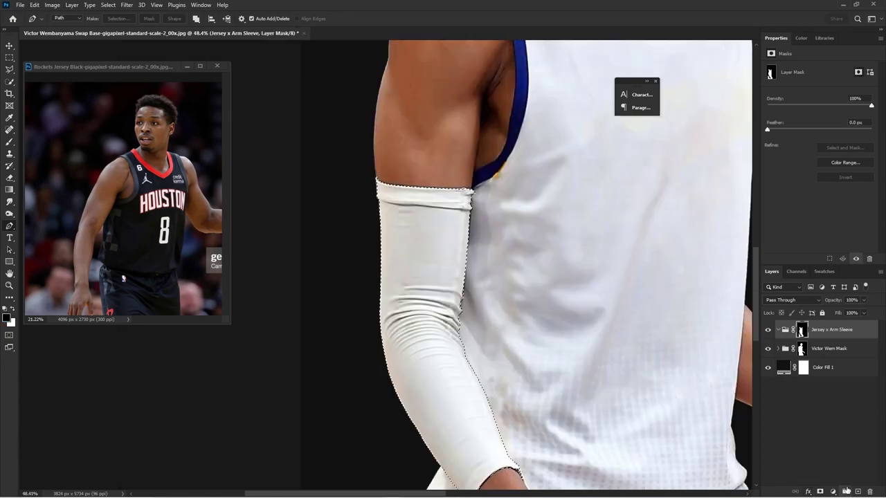
# Step: Create a new group masked to the arm sleeve selection and name it Arm Sleeve
pyautogui.click(844, 492)
pyautogui.click(819, 492)
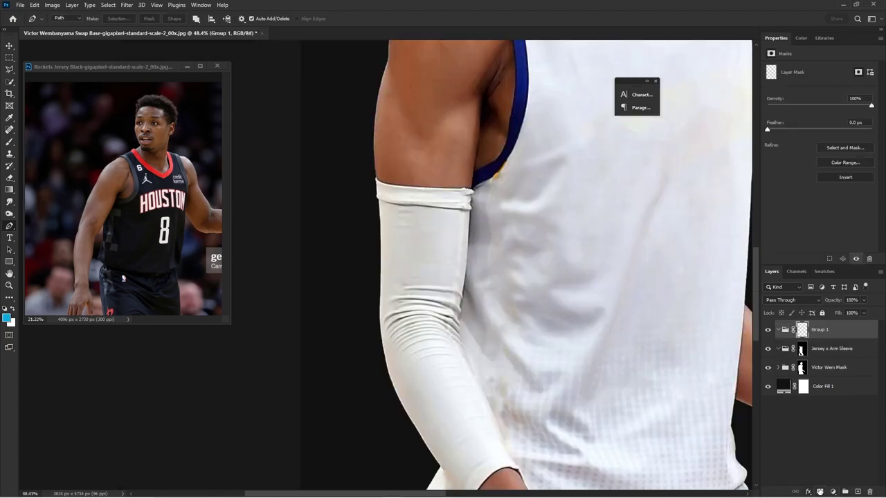
pyautogui.doubleClick(815, 335)
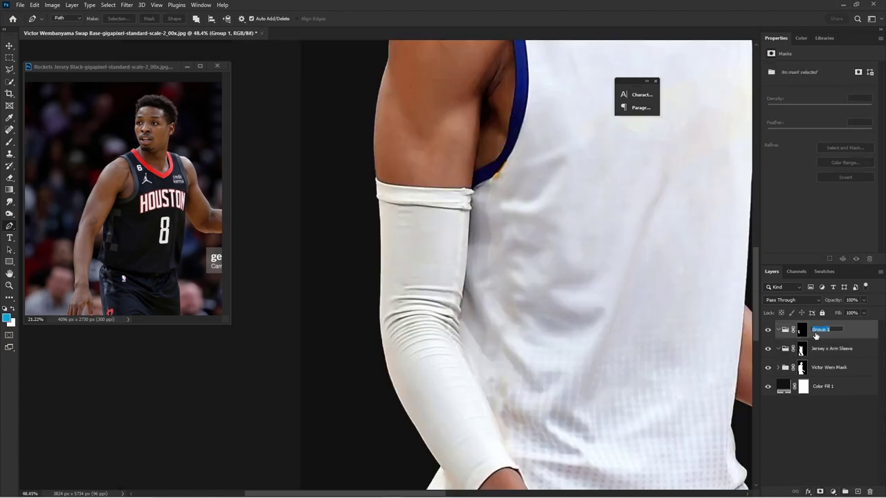
pyautogui.write('Arm Sleeve')
pyautogui.press('Return')
# Step: Add a Gradient Map adjustment layer inside the Jersey x Arm Sleeve group
pyautogui.click(781, 351)
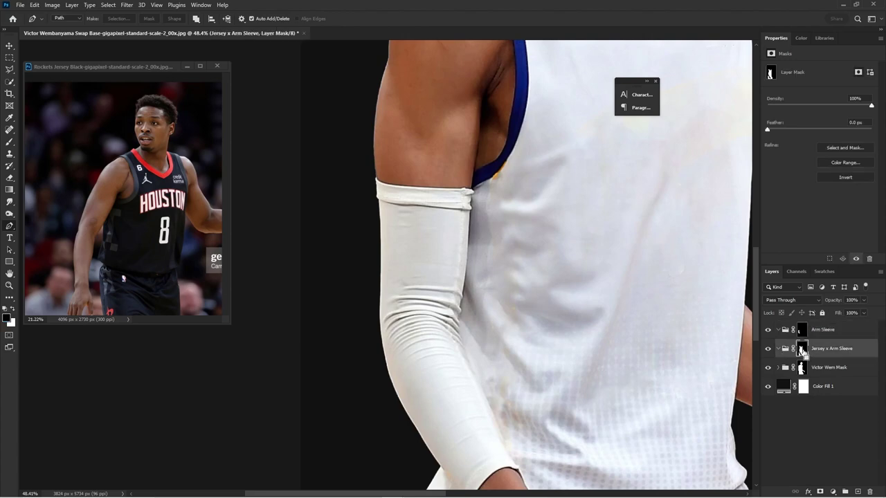
pyautogui.hotkey('ctrl', '0')
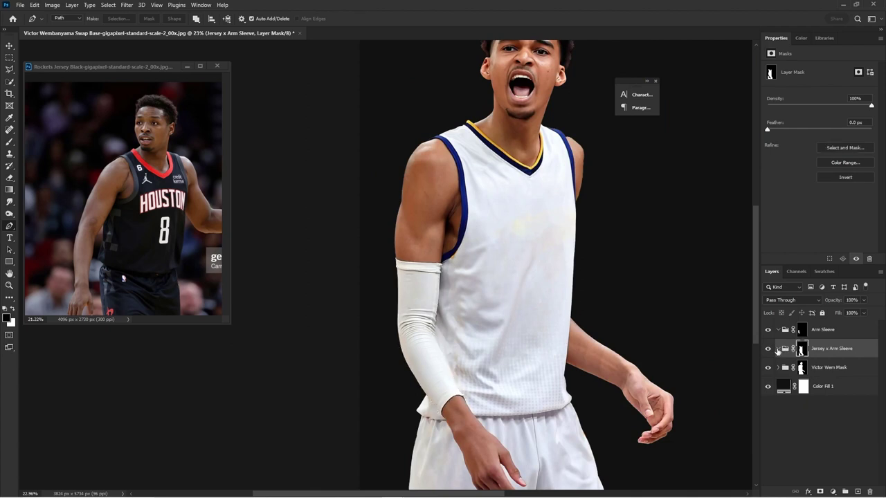
pyautogui.click(843, 353)
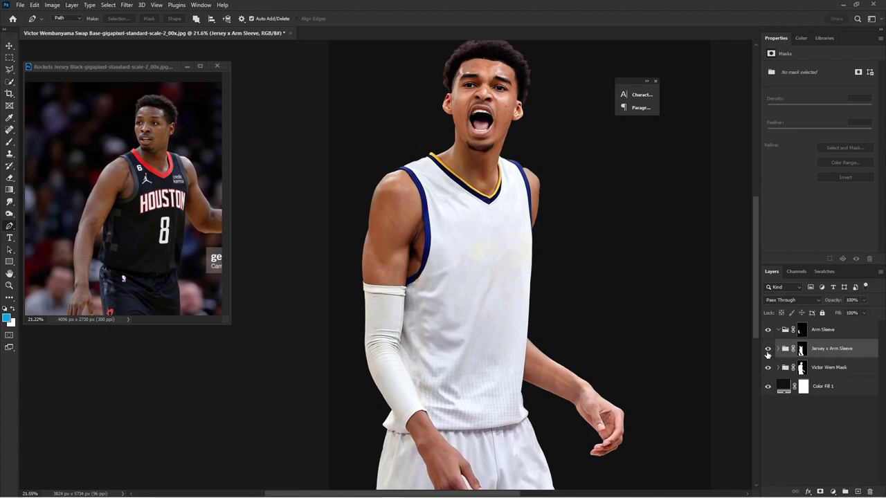
pyautogui.click(777, 368)
pyautogui.click(777, 367)
pyautogui.click(833, 492)
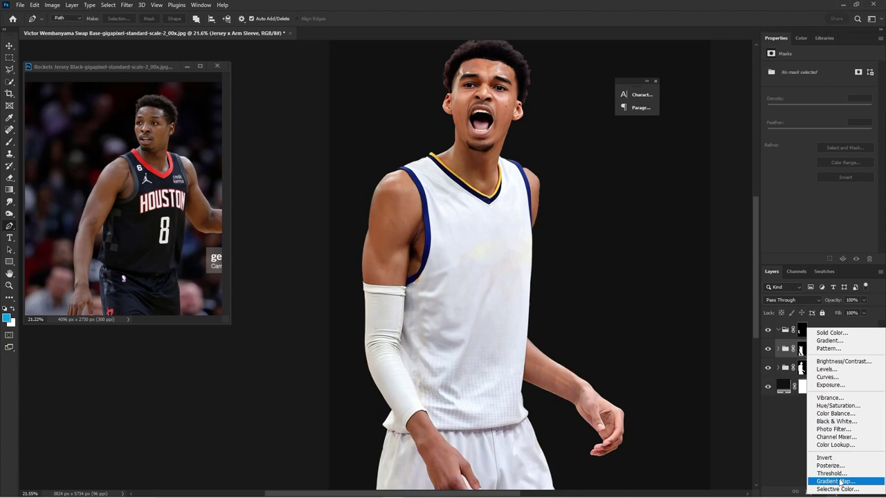
pyautogui.click(835, 481)
pyautogui.moveTo(823, 352); pyautogui.dragTo(830, 367)
pyautogui.scroll(4, 449, 186)
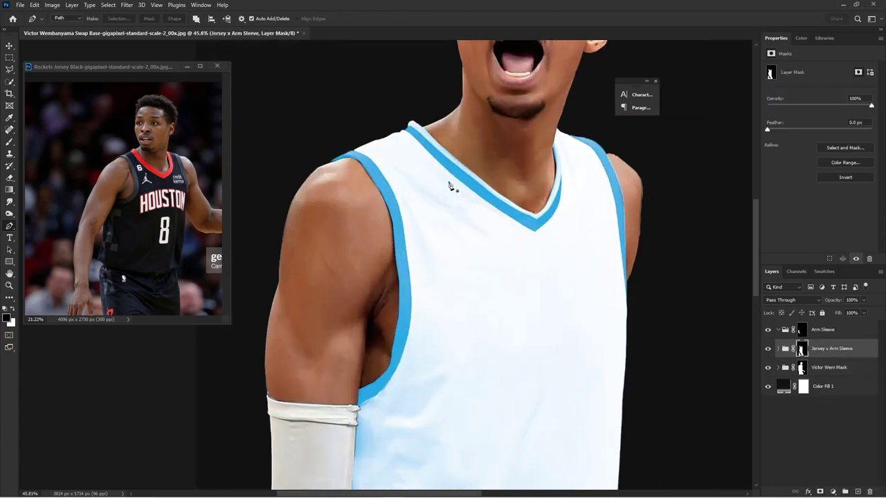
# Step: Apply the black-to-white Base preset from the Neutrals gradients to the jersey's Gradient Map
pyautogui.click(776, 348)
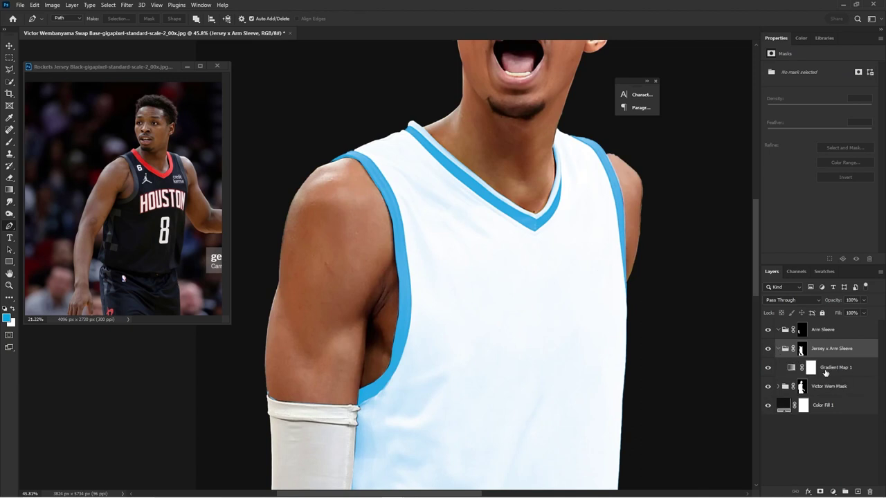
pyautogui.click(835, 372)
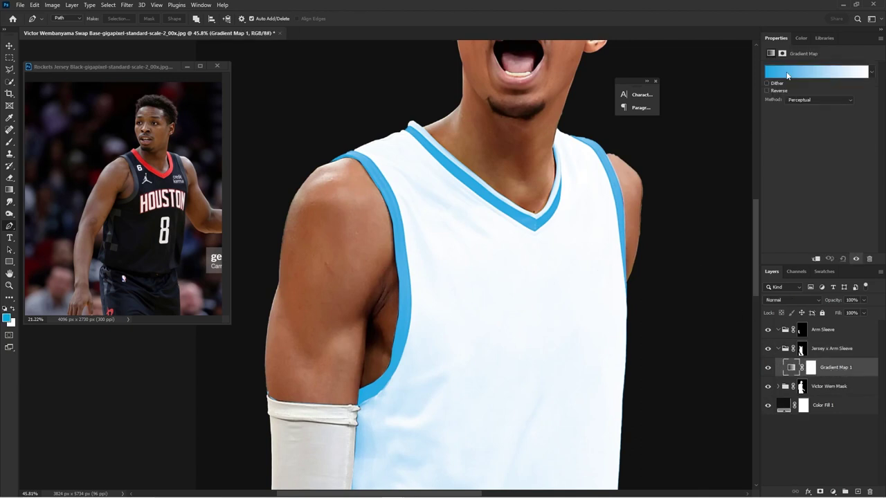
pyautogui.click(787, 73)
pyautogui.click(641, 162)
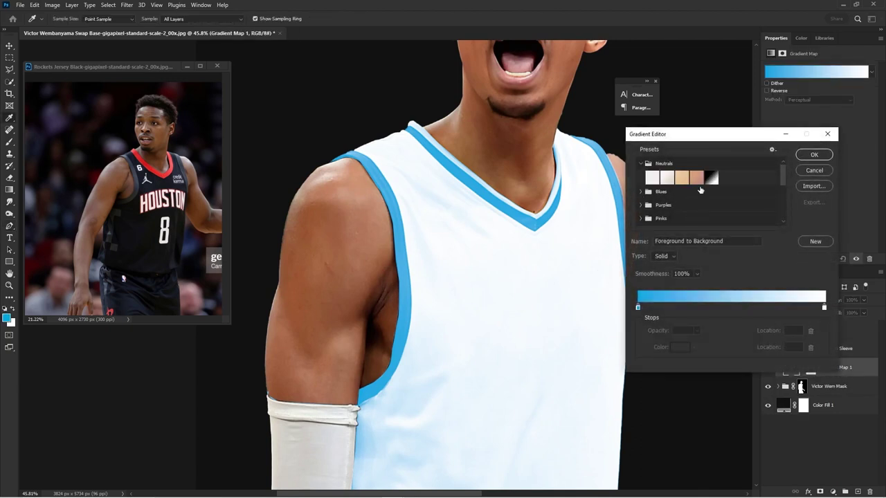
pyautogui.click(711, 178)
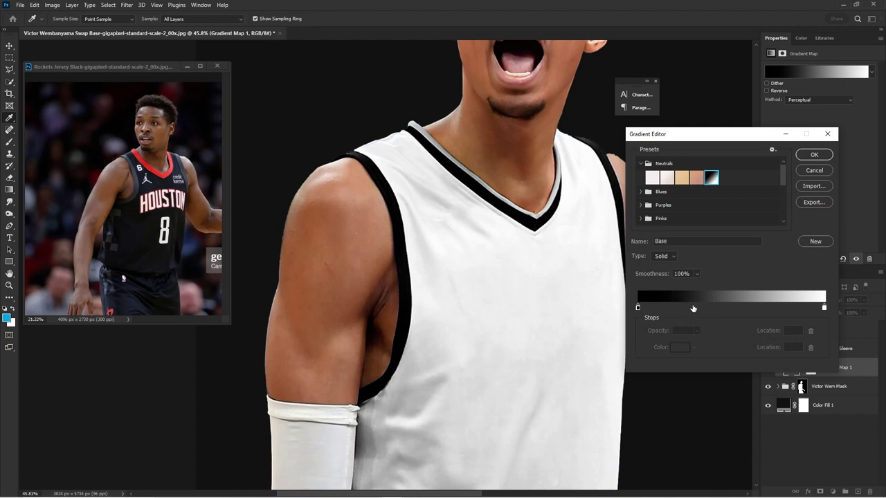
# Step: Add a middle stop in black #0e0d0b sampled from the reference Houston jersey and move it toward the gradient's dark end
pyautogui.click(717, 308)
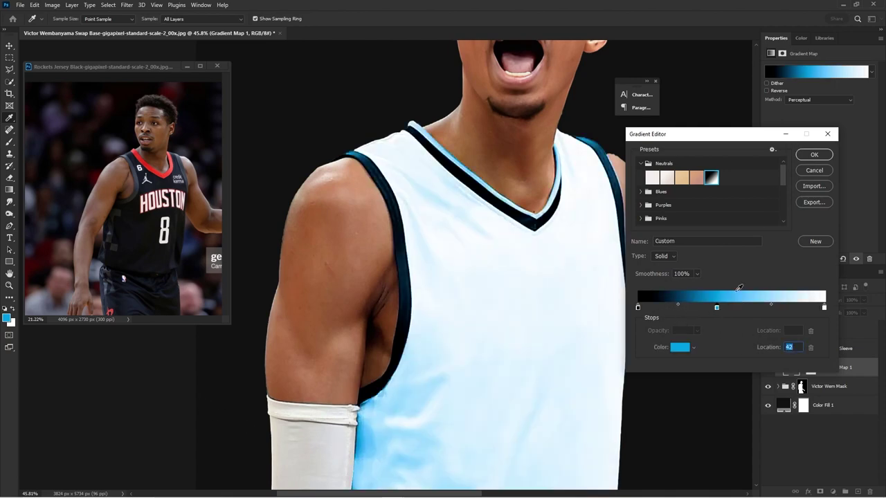
pyautogui.doubleClick(716, 308)
pyautogui.click(139, 247)
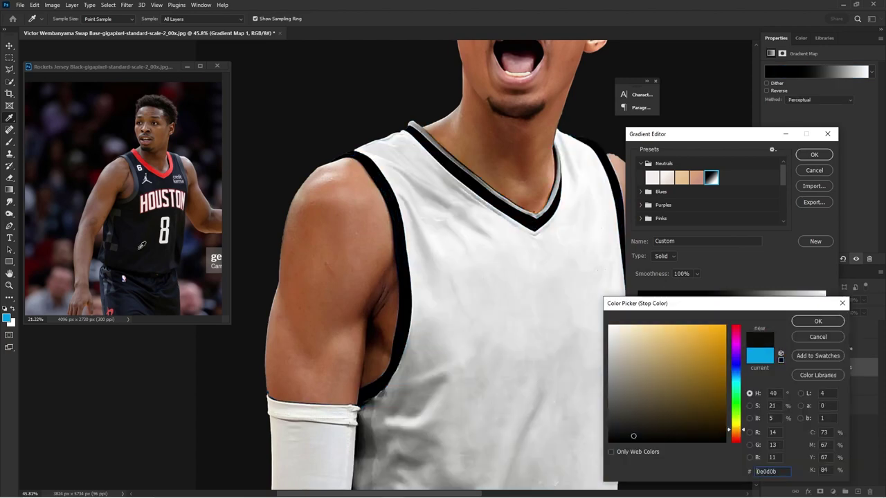
pyautogui.click(817, 321)
pyautogui.moveTo(718, 313); pyautogui.dragTo(675, 315)
# Step: Recolor the gradient's white end stop to a dark tone sampled from the reference uniform, reduced to a nearly neutral gray
pyautogui.doubleClick(823, 307)
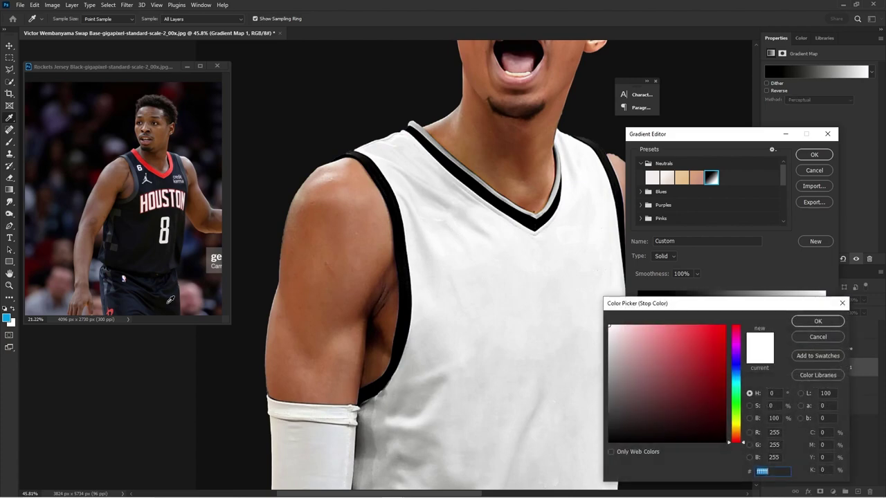
pyautogui.click(173, 261)
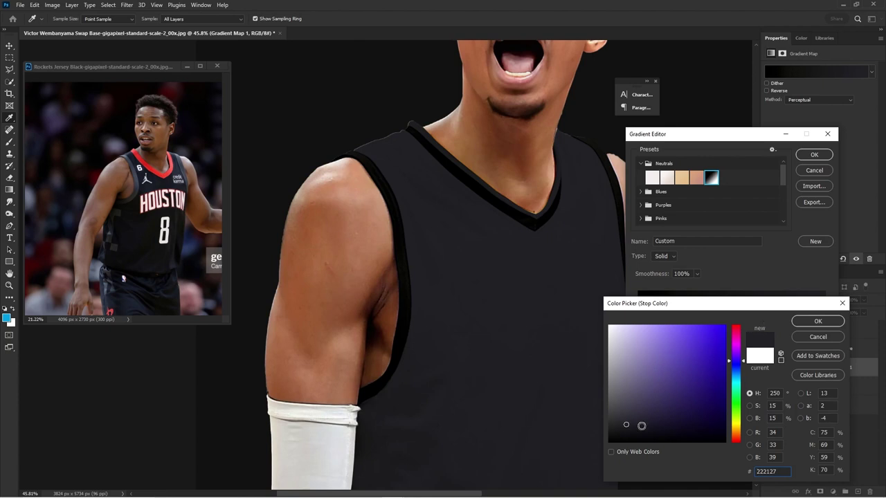
pyautogui.moveTo(626, 424); pyautogui.dragTo(614, 426)
pyautogui.click(817, 321)
# Step: Shift the middle stop close to the gradient's light end, set the midpoint before it to 87%, and accept the gradient
pyautogui.moveTo(675, 308); pyautogui.dragTo(790, 309)
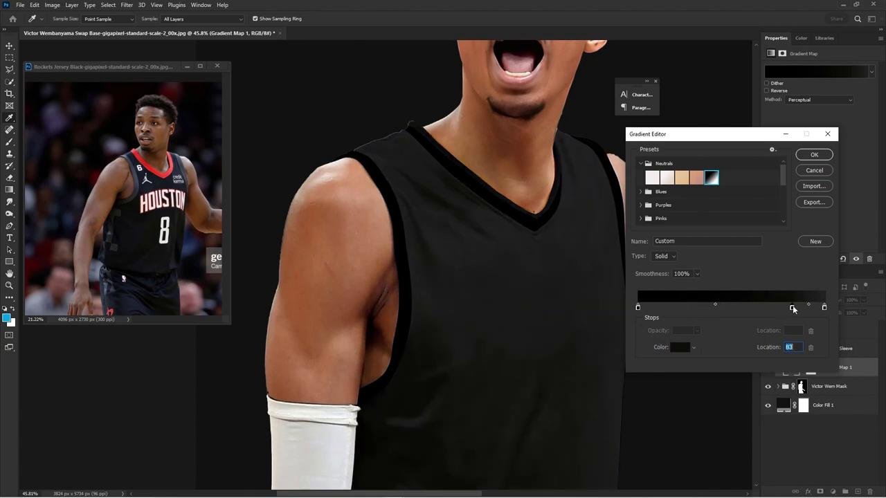
pyautogui.moveTo(796, 308); pyautogui.dragTo(796, 308)
pyautogui.moveTo(716, 305); pyautogui.dragTo(776, 308)
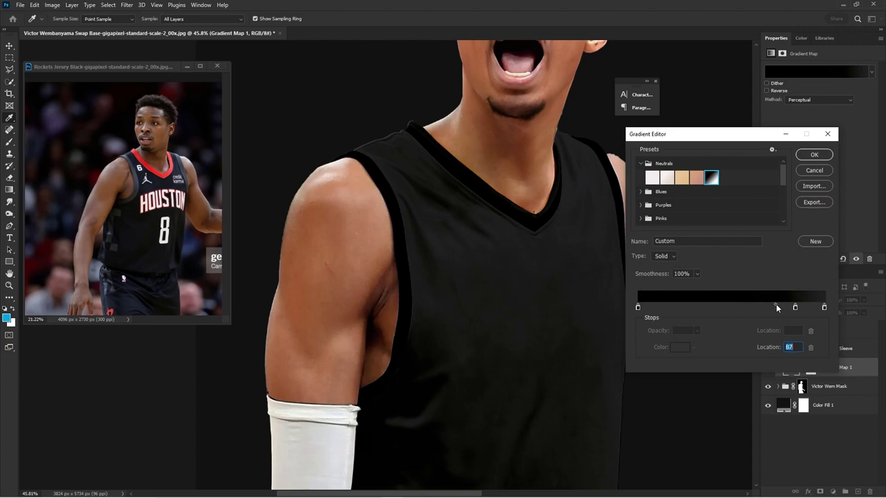
pyautogui.click(814, 154)
# Step: Copy the jersey's Gradient Map into the Arm Sleeve group to recolor the sleeve black
pyautogui.press('p')
pyautogui.scroll(-5, 524, 257)
pyautogui.scroll(4, 464, 300)
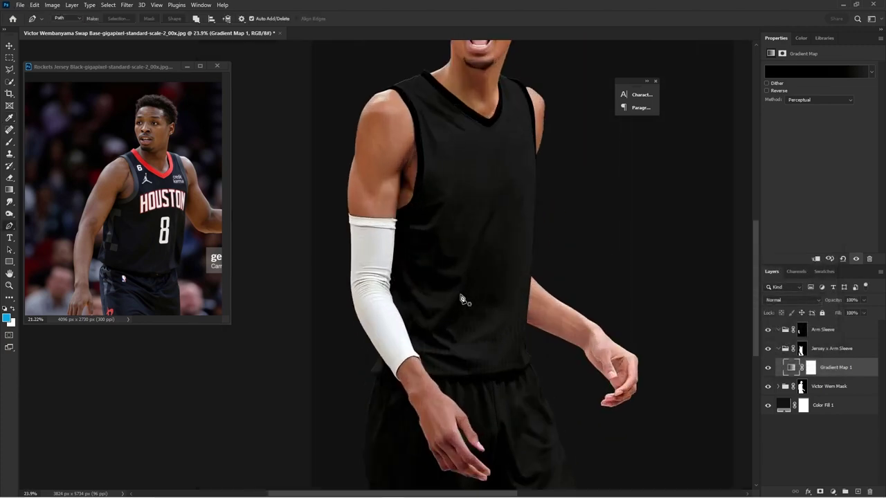
pyautogui.scroll(1, 460, 300)
pyautogui.scroll(2, 407, 300)
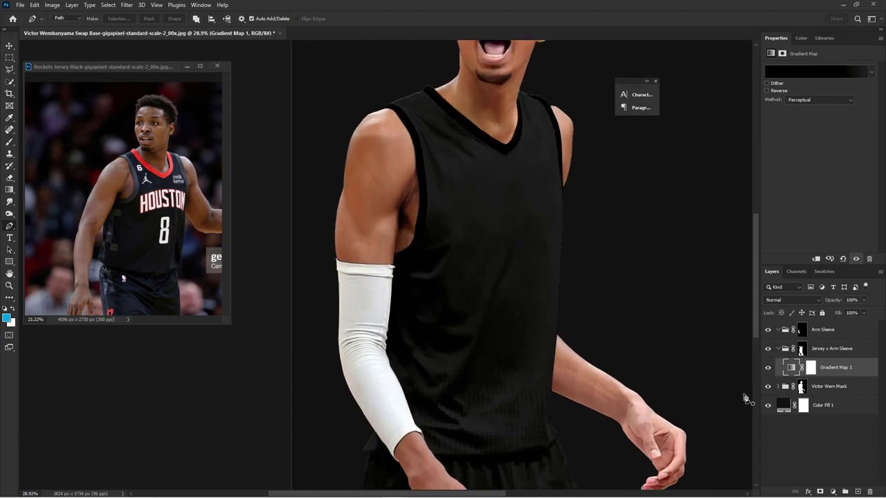
pyautogui.click(831, 336)
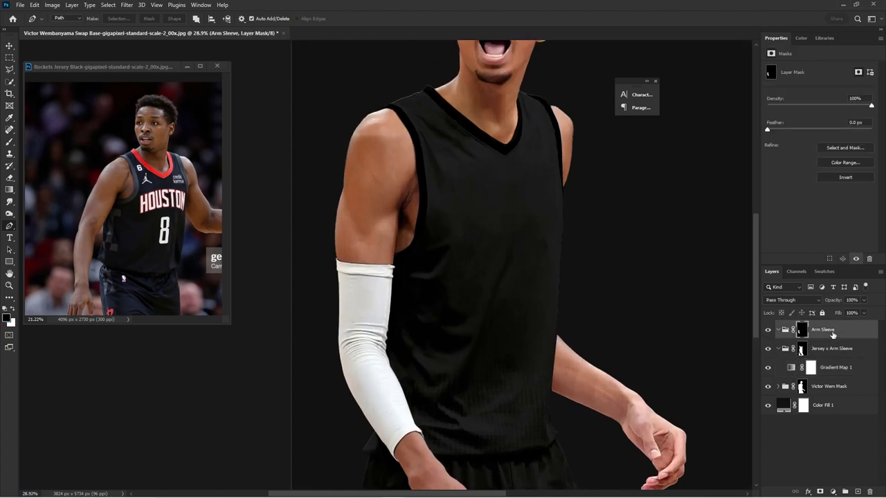
pyautogui.hotkey('ctrl', 'v')
pyautogui.moveTo(829, 330); pyautogui.dragTo(829, 354)
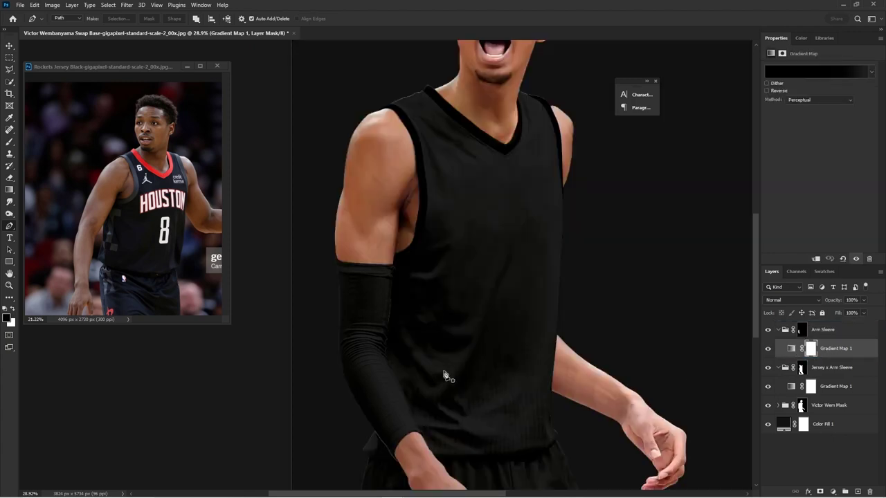
# Step: Examine the recolored black jersey, shorts and arm sleeve up close and from afar against the reference photo
pyautogui.scroll(-3, 445, 365)
pyautogui.press('v')
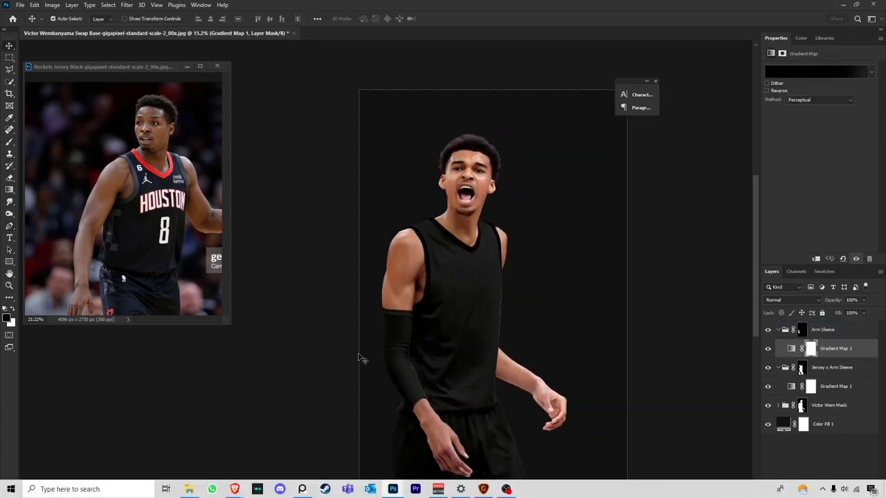
pyautogui.scroll(6, 536, 199)
pyautogui.scroll(-3, 484, 275)
pyautogui.scroll(2, 398, 294)
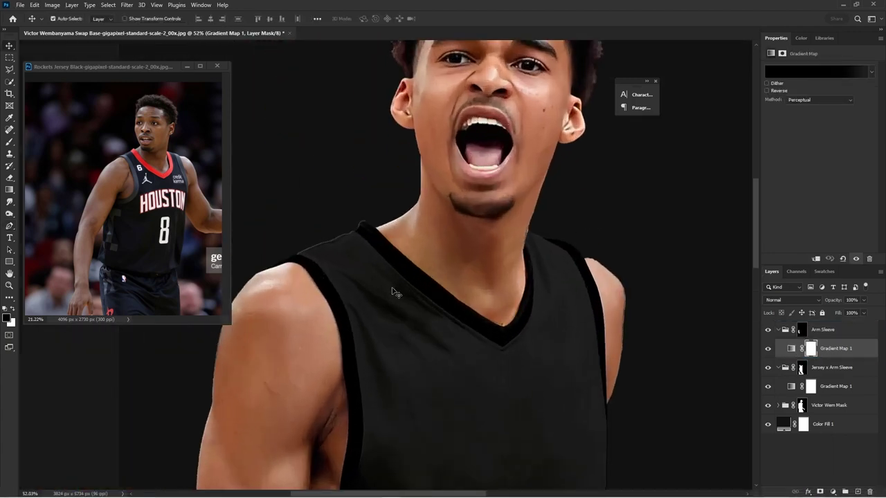
pyautogui.scroll(3, 390, 289)
pyautogui.scroll(-4, 469, 306)
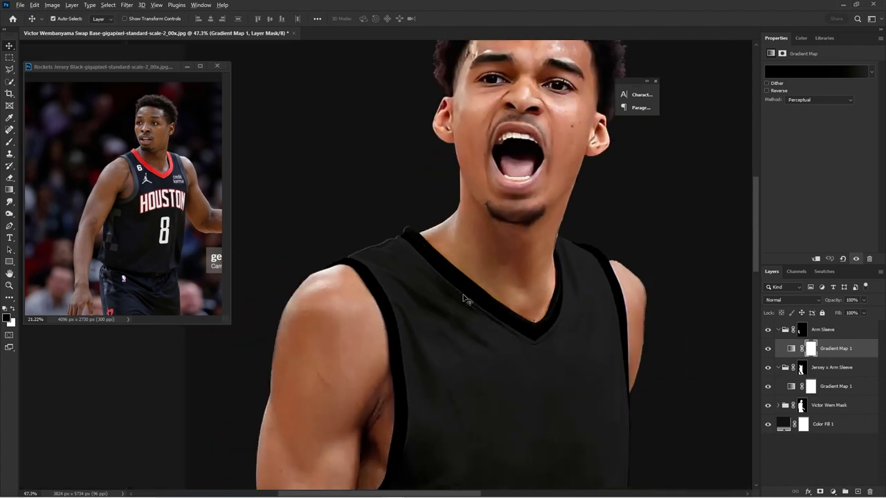
pyautogui.scroll(-3, 476, 315)
pyautogui.scroll(5, 540, 412)
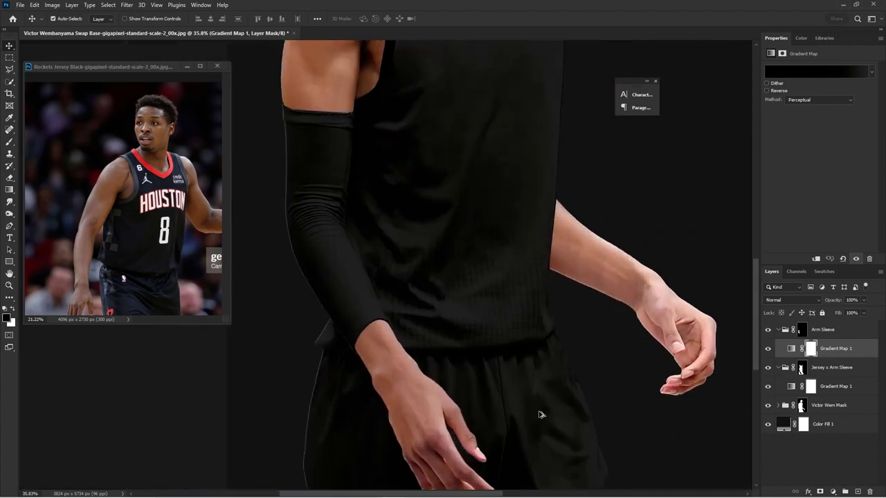
pyautogui.scroll(-5, 537, 408)
pyautogui.scroll(2, 535, 302)
pyautogui.scroll(3, 538, 299)
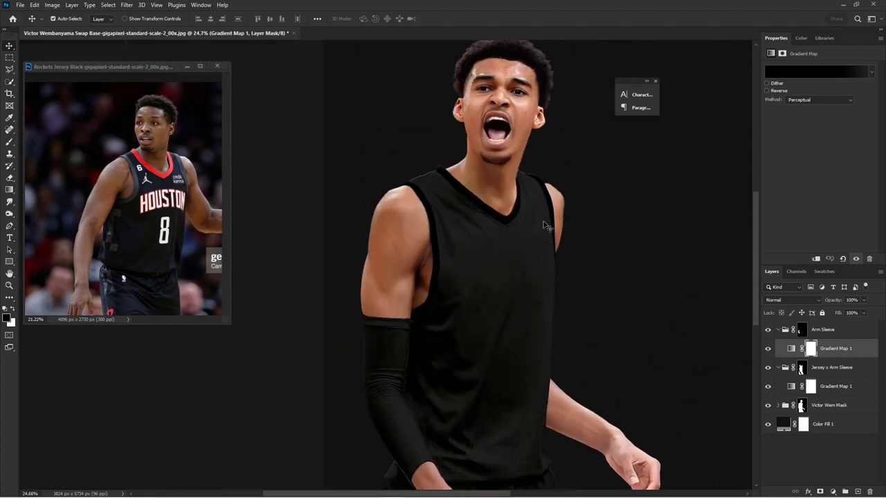
pyautogui.scroll(2, 589, 162)
pyautogui.scroll(-1, 647, 155)
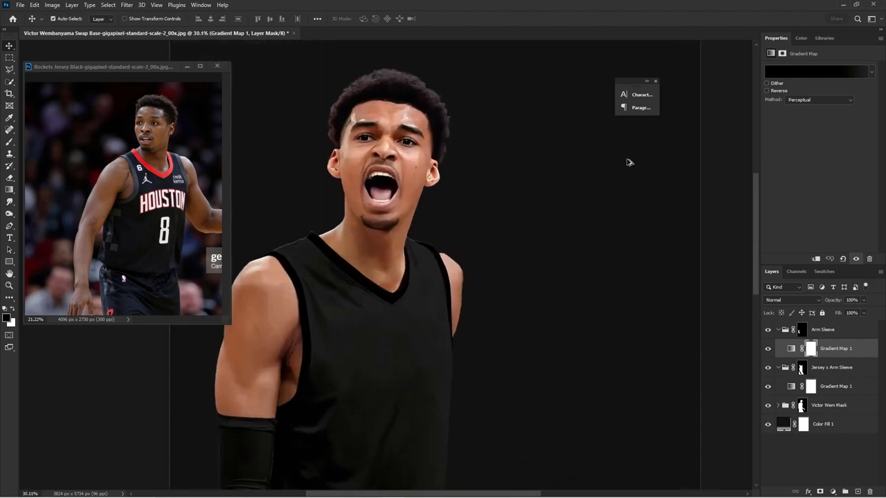
pyautogui.scroll(-4, 500, 310)
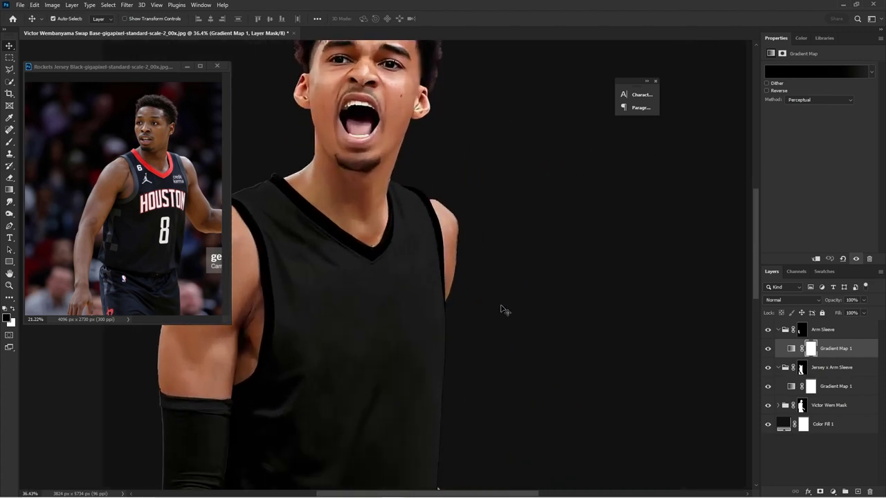
pyautogui.scroll(-2, 379, 327)
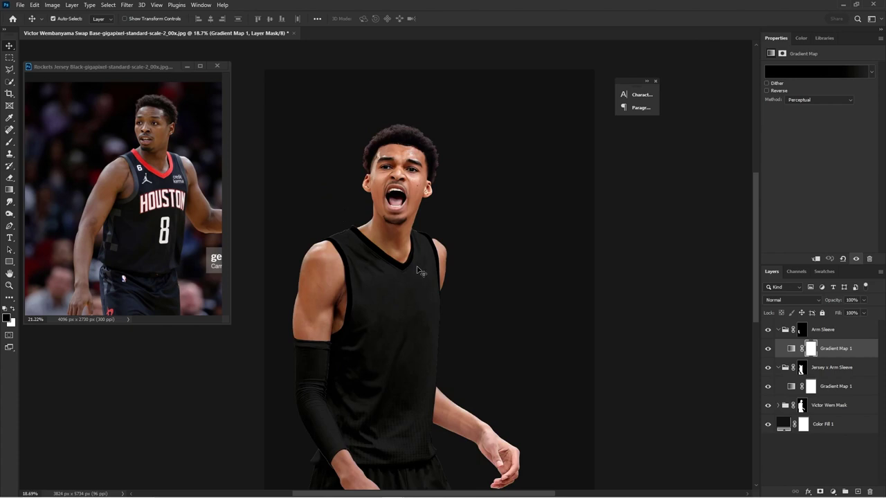
pyautogui.scroll(-3, 422, 272)
# Step: In the Rockets reference photo, outline the gray checkered side panel below the armhole with a Polygonal Lasso selection
pyautogui.scroll(1, 391, 192)
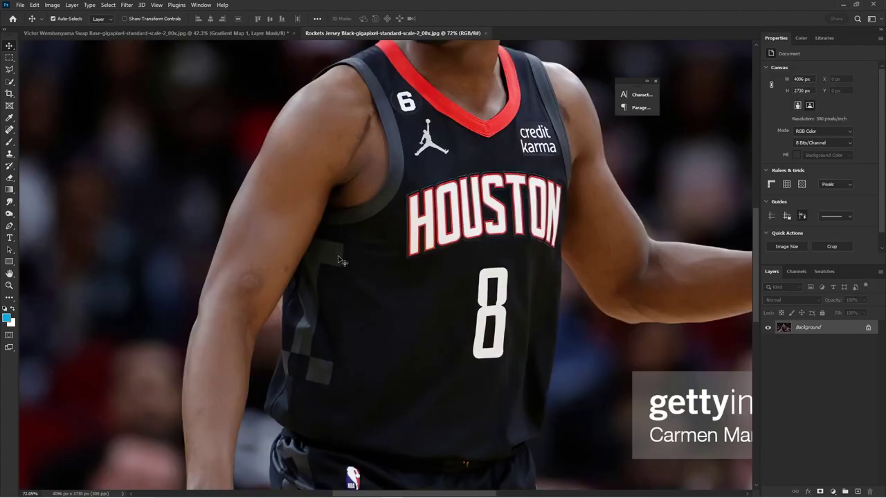
pyautogui.scroll(3, 343, 260)
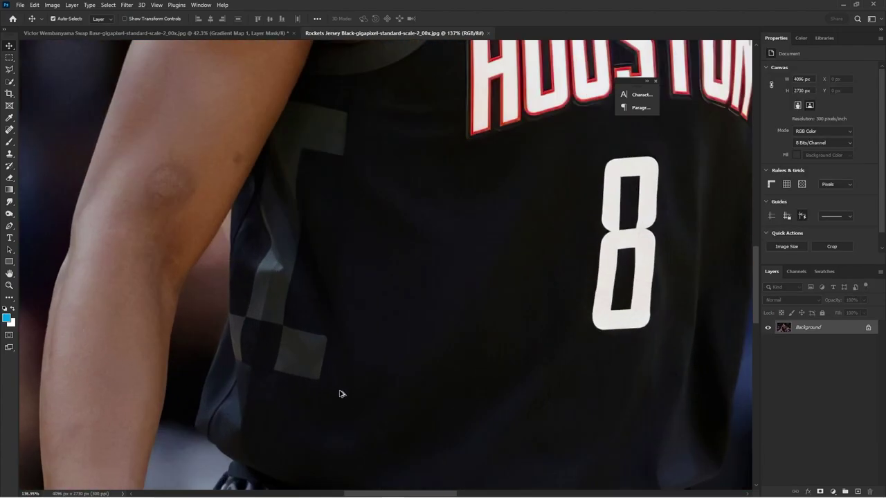
pyautogui.click(9, 70)
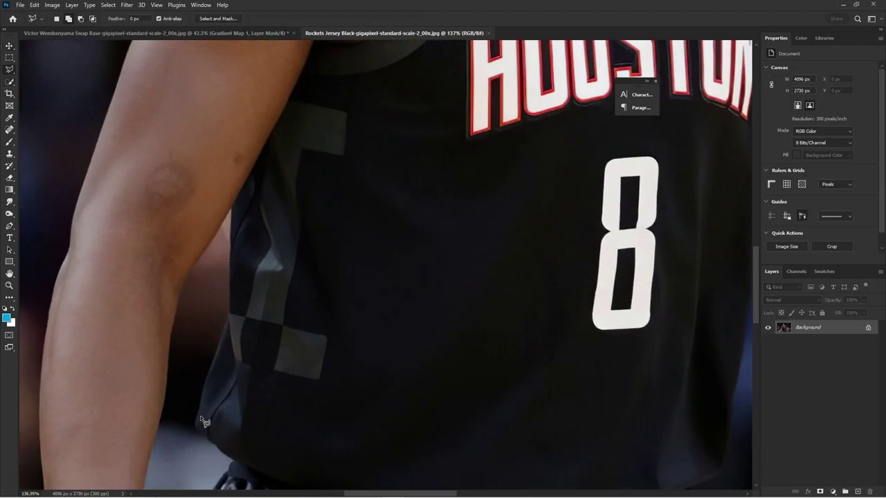
pyautogui.click(198, 415)
pyautogui.click(271, 420)
pyautogui.click(337, 412)
pyautogui.click(353, 321)
pyautogui.click(380, 71)
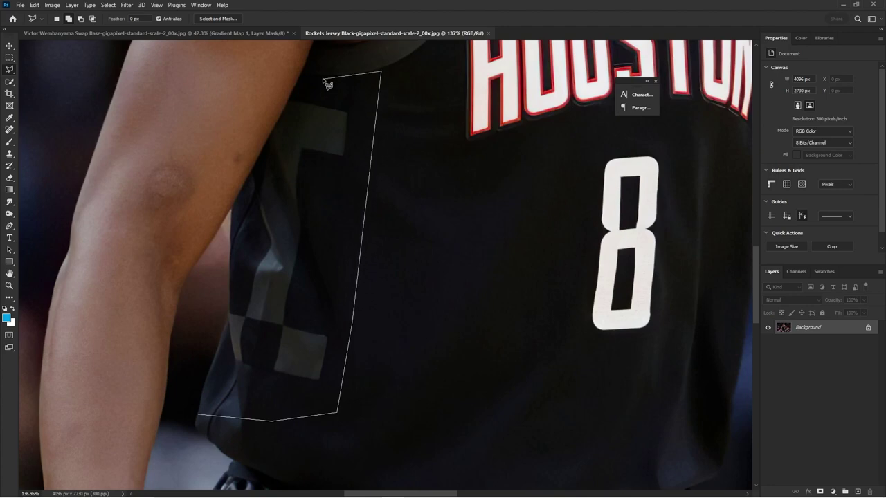
pyautogui.click(301, 74)
pyautogui.click(259, 163)
pyautogui.click(229, 209)
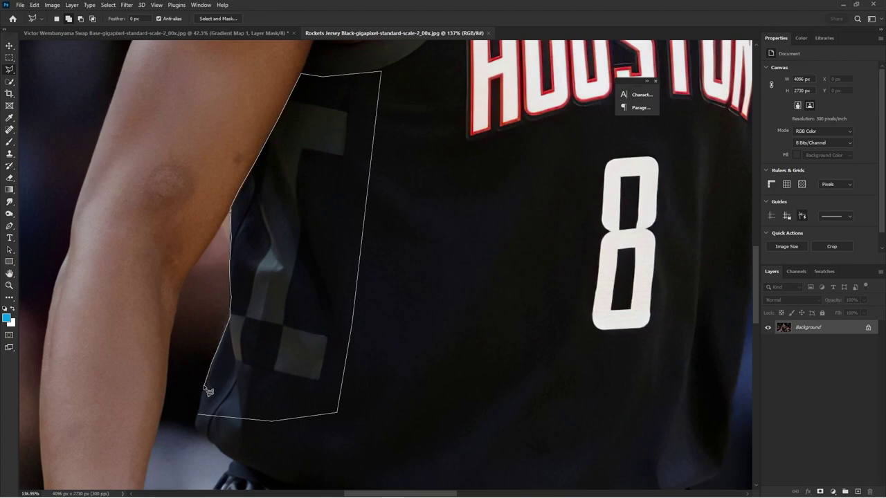
pyautogui.click(200, 412)
# Step: Copy the selected side panel to its own layer and paste it into the player document above the jersey's Gradient Map
pyautogui.scroll(-3, 253, 349)
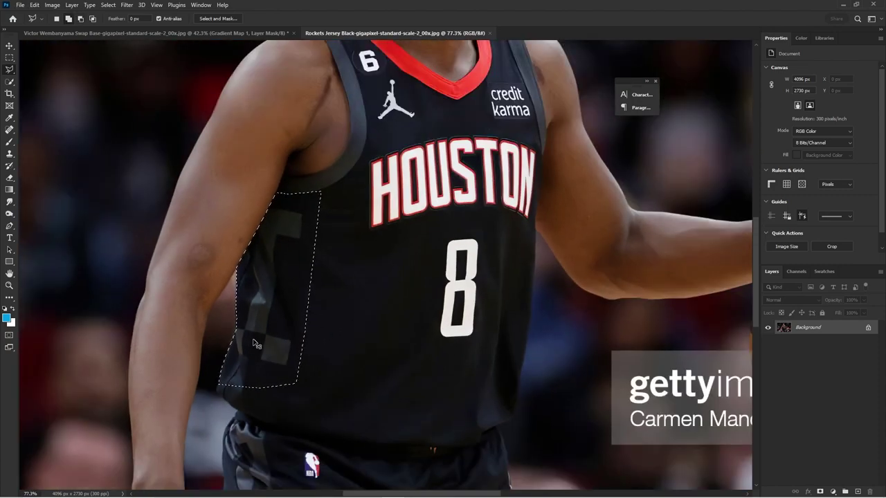
pyautogui.hotkey('ctrl', 'j')
pyautogui.click(155, 32)
pyautogui.press('v')
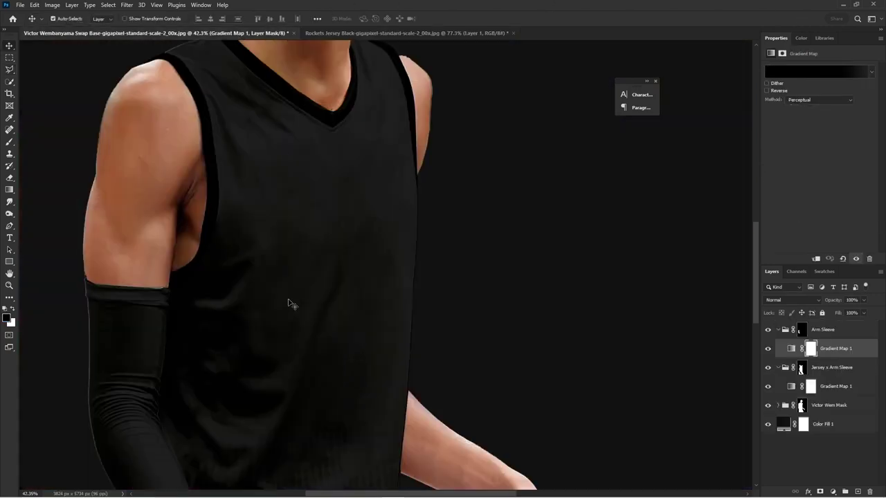
pyautogui.scroll(-3, 359, 313)
pyautogui.click(841, 386)
pyautogui.hotkey('ctrl', 'v')
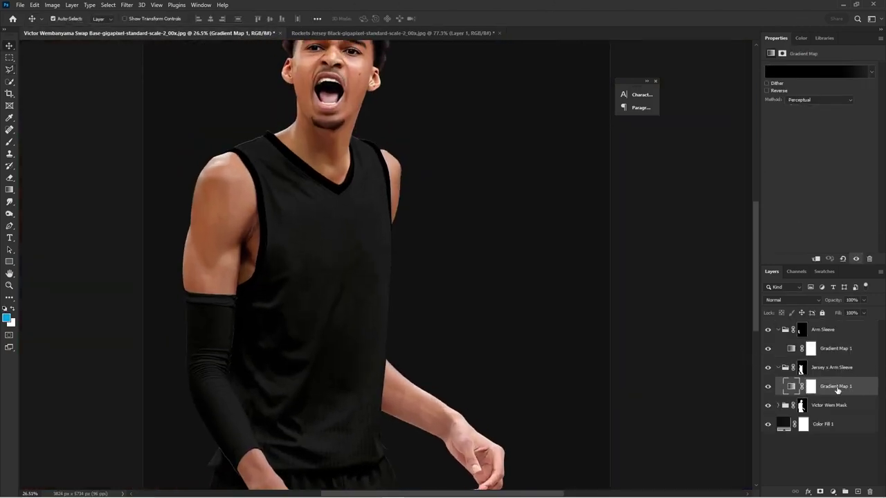
# Step: Scale the pasted checkered side panel to 181.58% on the jersey and apply the transform
pyautogui.hotkey('ctrl', 't')
pyautogui.scroll(2, 272, 361)
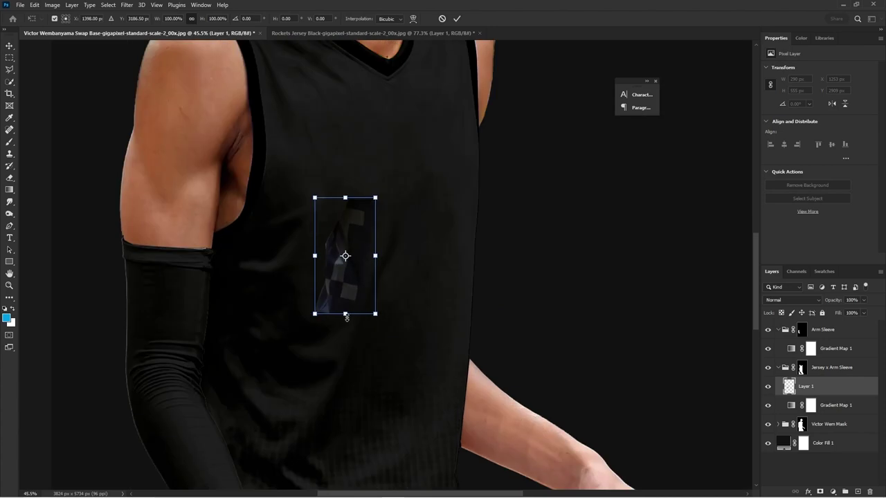
pyautogui.moveTo(350, 316); pyautogui.dragTo(313, 372)
pyautogui.moveTo(278, 296); pyautogui.dragTo(342, 303)
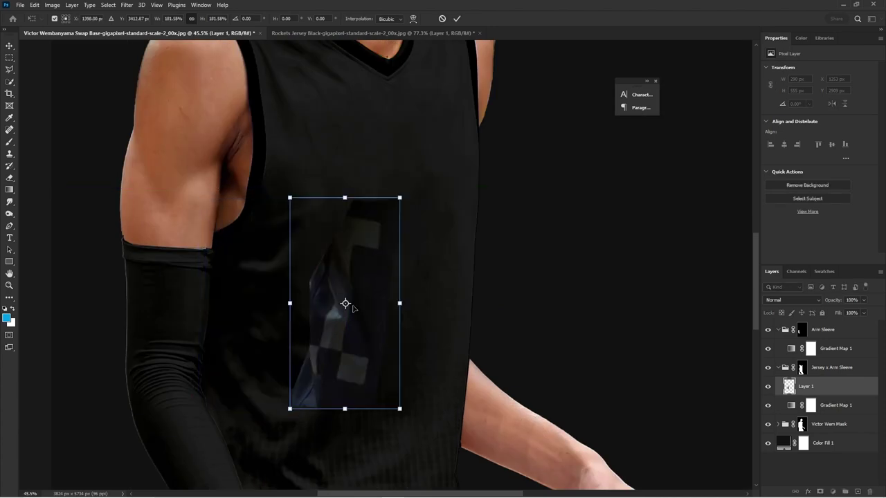
pyautogui.scroll(-2, 359, 339)
pyautogui.press('Return')
pyautogui.scroll(-3, 292, 261)
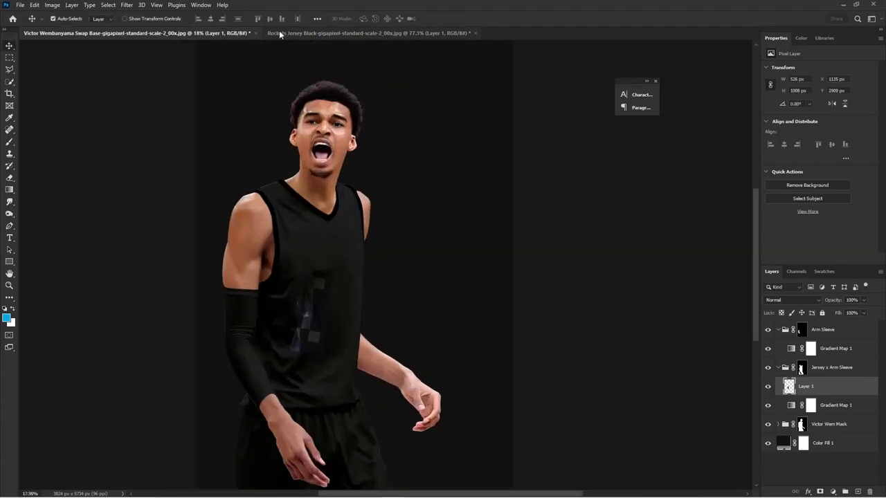
pyautogui.moveTo(279, 31); pyautogui.dragTo(246, 95)
pyautogui.moveTo(298, 79); pyautogui.dragTo(338, 30)
pyautogui.click(200, 35)
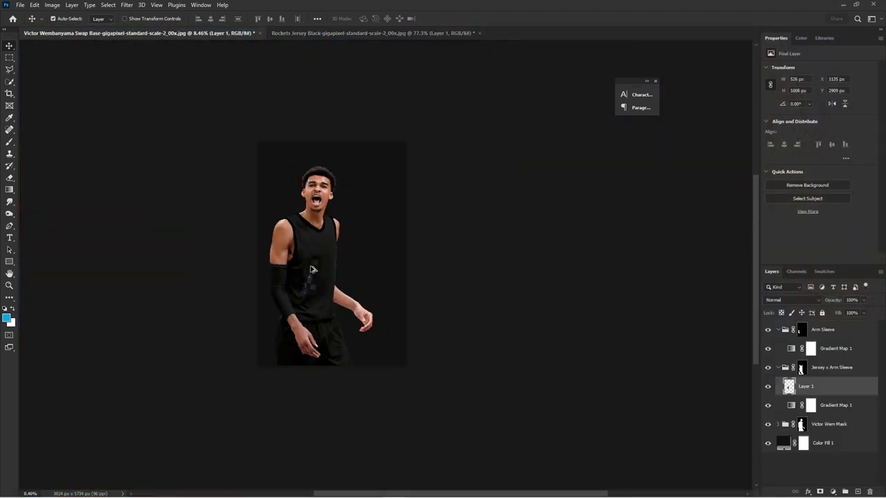
pyautogui.scroll(3, 321, 277)
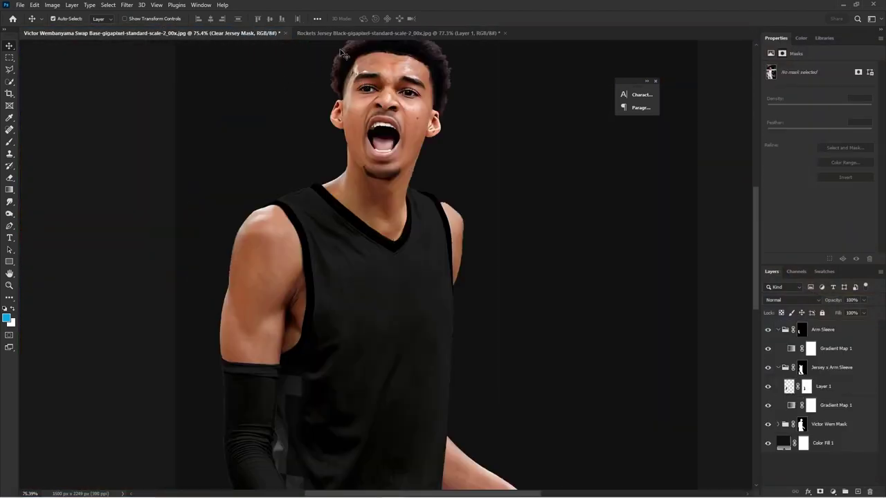
# Step: In the Rockets reference photo, trace the armhole trim's inner edge from below the armpit up to the shoulder with a Pen path
pyautogui.click(346, 31)
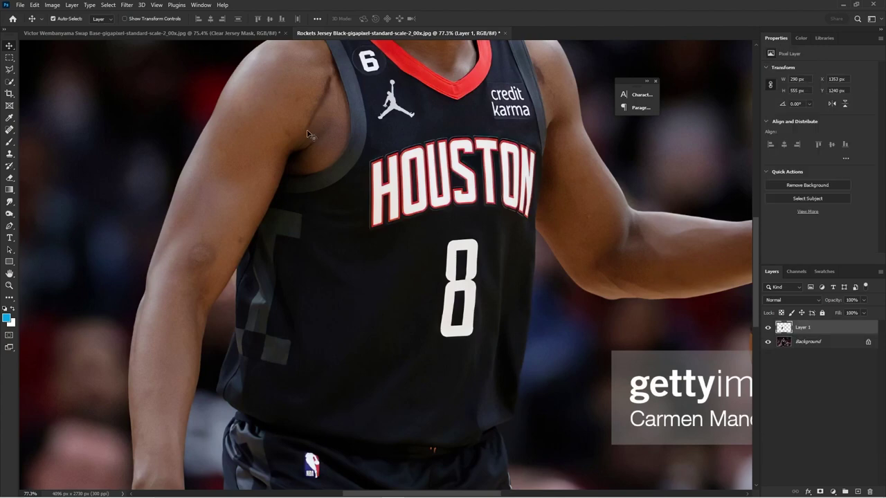
pyautogui.scroll(5, 32, 232)
pyautogui.click(12, 226)
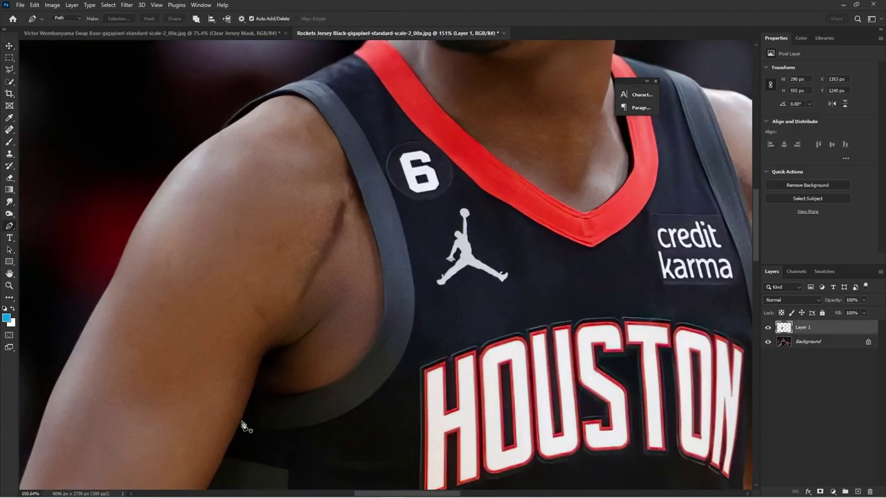
pyautogui.click(239, 428)
pyautogui.click(251, 393)
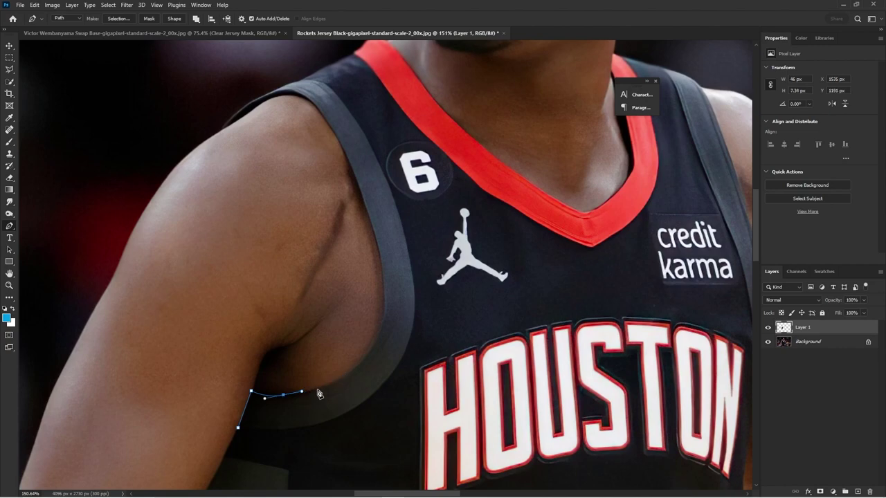
pyautogui.moveTo(333, 382); pyautogui.dragTo(347, 374)
pyautogui.moveTo(373, 346); pyautogui.dragTo(382, 327)
pyautogui.moveTo(384, 296); pyautogui.dragTo(382, 284)
pyautogui.moveTo(336, 135); pyautogui.dragTo(330, 129)
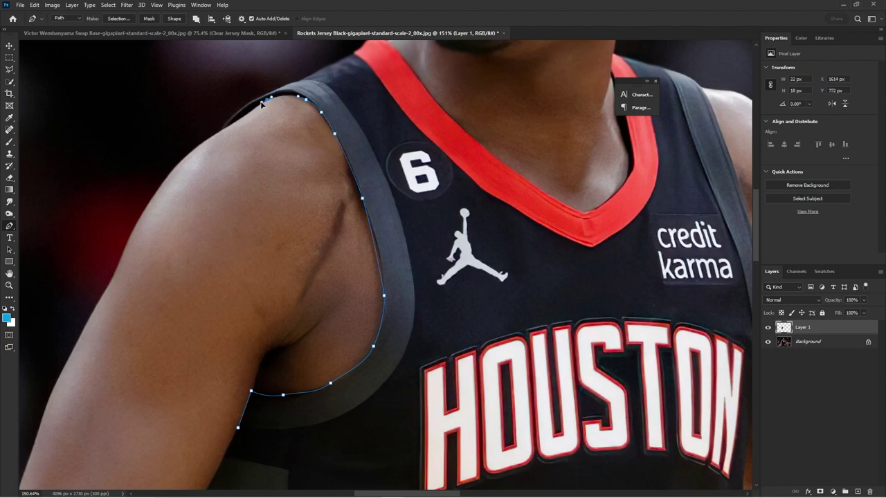
pyautogui.moveTo(255, 114); pyautogui.dragTo(251, 119)
# Step: Continue the Pen path around the shoulder and down the trim's outer edge to close the armhole outline
pyautogui.scroll(5, 222, 134)
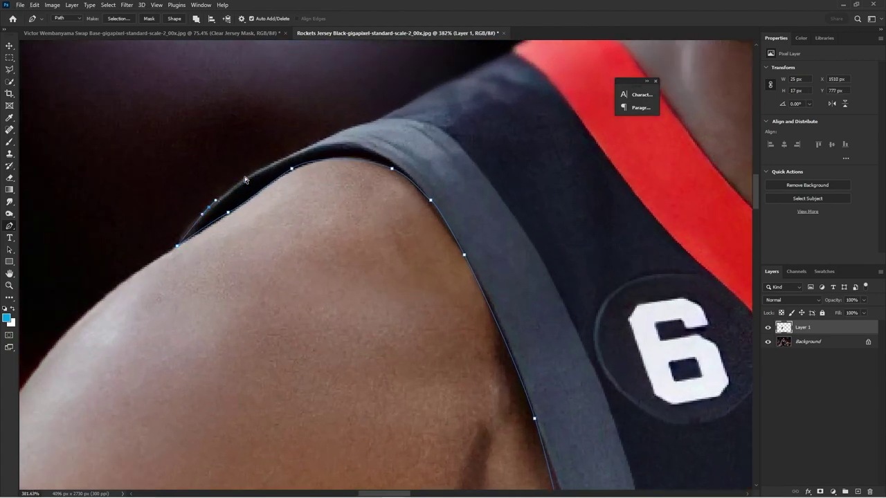
pyautogui.moveTo(251, 176); pyautogui.dragTo(285, 160)
pyautogui.scroll(-4, 530, 257)
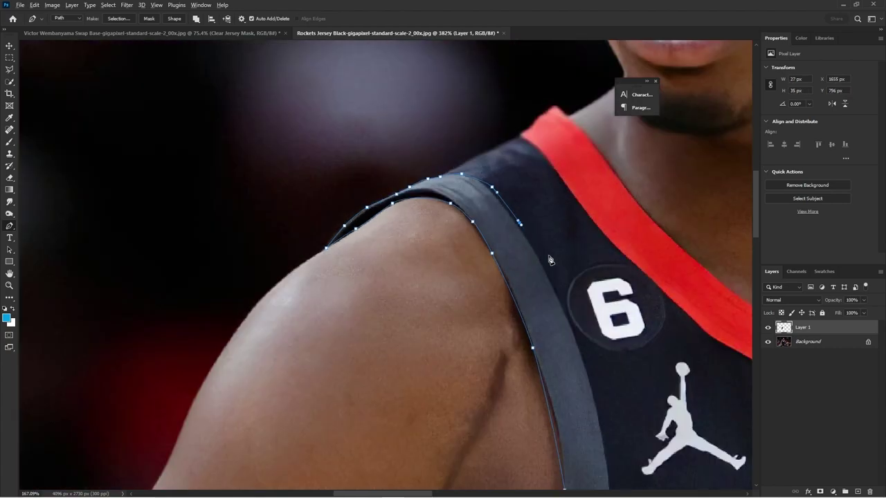
pyautogui.click(574, 336)
pyautogui.moveTo(592, 431); pyautogui.dragTo(577, 452)
pyautogui.scroll(-2, 593, 442)
pyautogui.scroll(-4, 576, 451)
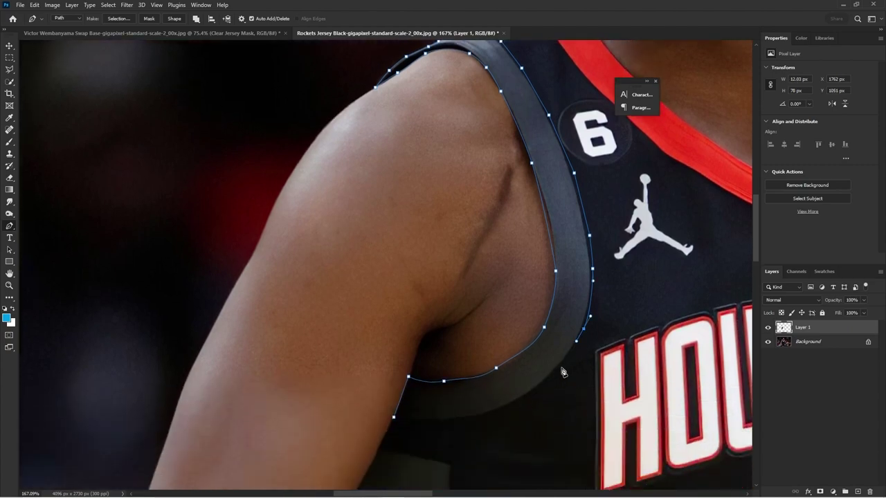
pyautogui.click(526, 399)
# Step: Turn the armhole path into a new selection with 0 pixels feather and copy that area of the Background to its own layer
pyautogui.rightClick(453, 311)
pyautogui.click(478, 144)
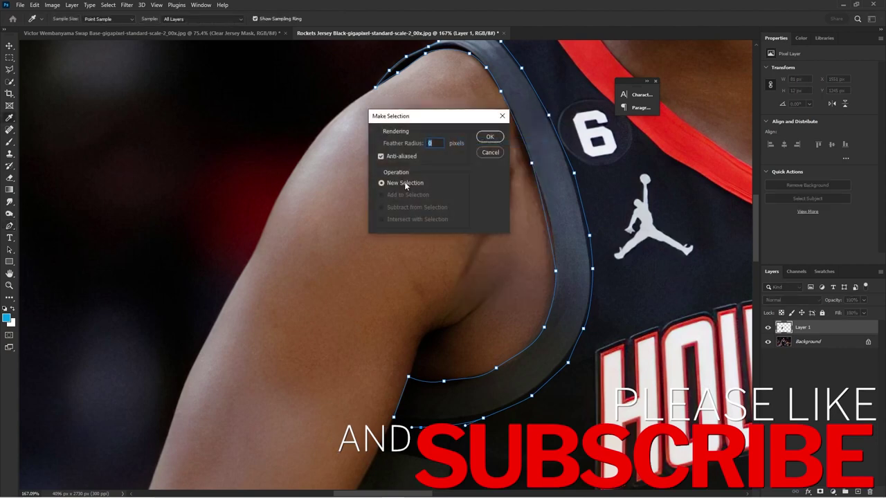
pyautogui.click(490, 137)
pyautogui.click(802, 343)
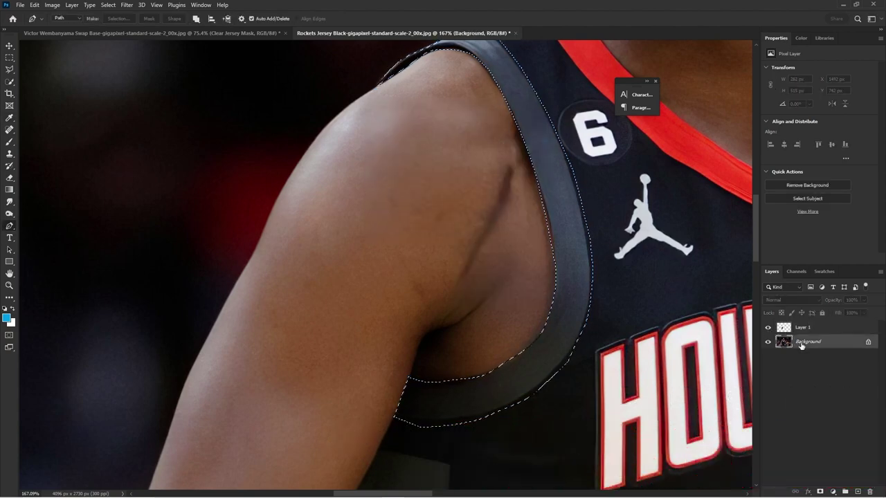
pyautogui.hotkey('ctrl', 'j')
# Step: Switch to the player document and paste the copied armhole trim above the Arm Sleeve group
pyautogui.click(83, 34)
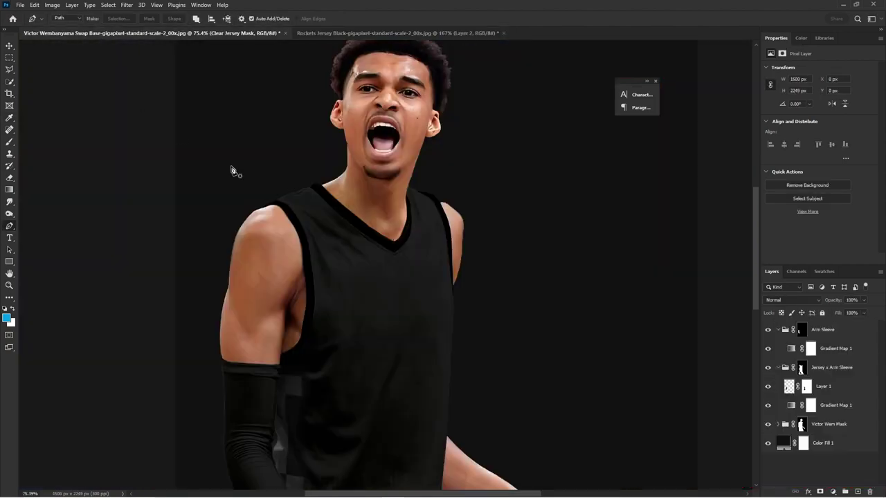
pyautogui.press('v')
pyautogui.hotkey('ctrl', '+')
pyautogui.click(782, 332)
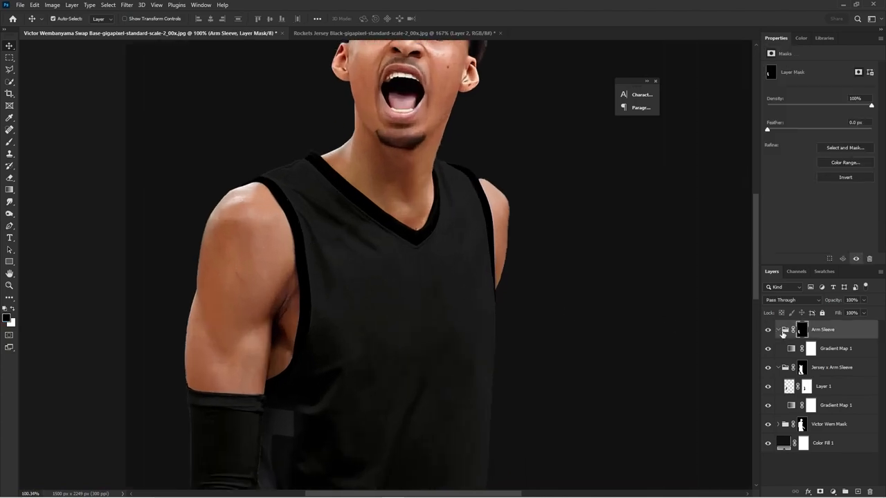
pyautogui.hotkey('ctrl', 'v')
# Step: Move and reshape the pasted trim with Free Transform to follow the player's armhole from the shoulder to below the armpit
pyautogui.hotkey('ctrl', 't')
pyautogui.moveTo(414, 161); pyautogui.dragTo(305, 230)
pyautogui.rightClick(305, 231)
pyautogui.click(324, 295)
pyautogui.moveTo(333, 330); pyautogui.dragTo(314, 320)
pyautogui.moveTo(269, 389); pyautogui.dragTo(303, 388)
pyautogui.press('Return')
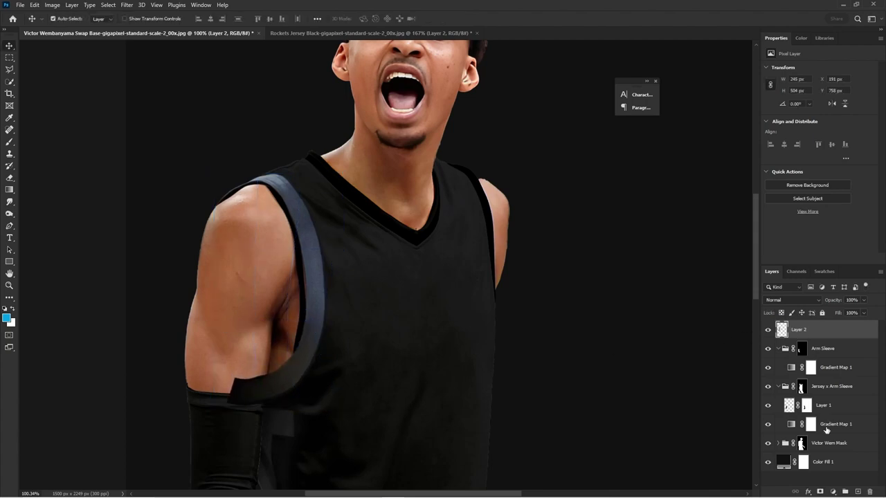
# Step: Add a layer mask to Layer 2 and brush around the trim's lower end where it overlaps the arm and sleeve
pyautogui.click(820, 490)
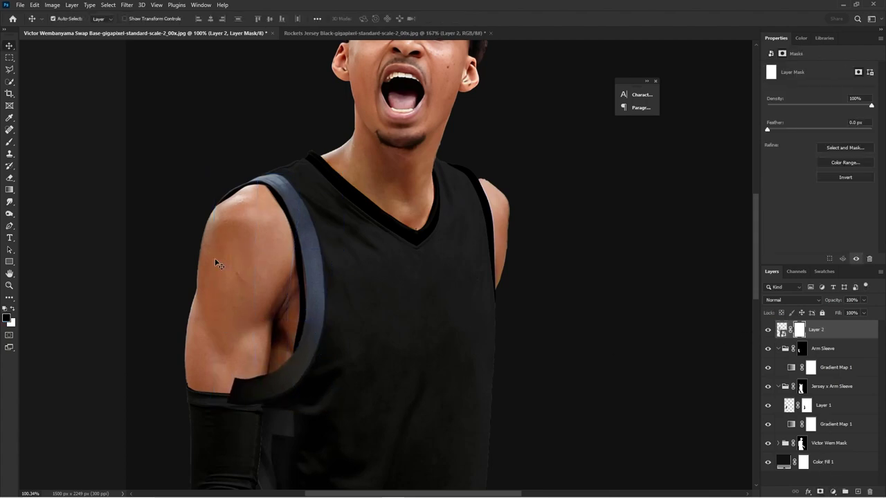
pyautogui.scroll(3, 326, 388)
pyautogui.press('b')
pyautogui.moveTo(310, 335); pyautogui.dragTo(116, 415)
pyautogui.moveTo(215, 334)
pyautogui.mouseDown()
pyautogui.moveTo(259, 330)
pyautogui.moveTo(217, 376)
pyautogui.mouseUp()
pyautogui.scroll(-2, 258, 331)
pyautogui.moveTo(246, 289); pyautogui.dragTo(272, 470)
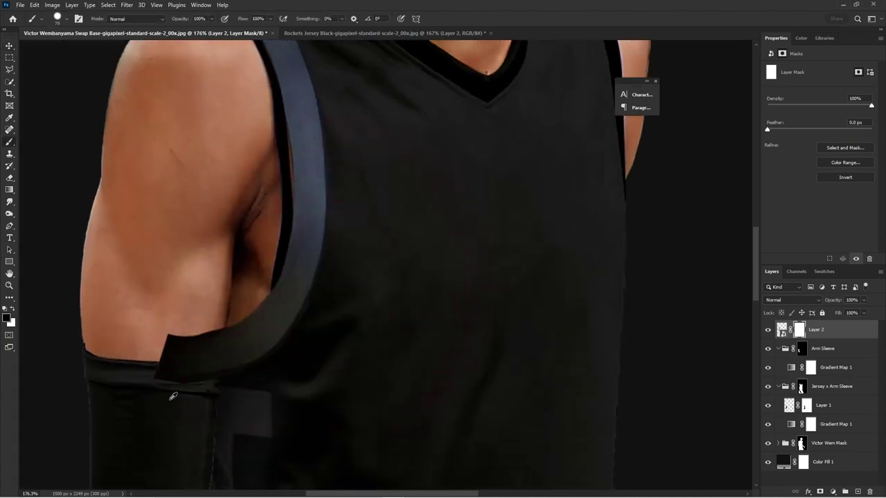
pyautogui.scroll(3, 168, 405)
pyautogui.moveTo(125, 380)
pyautogui.mouseDown()
pyautogui.moveTo(262, 373)
pyautogui.moveTo(174, 384)
pyautogui.moveTo(314, 346)
pyautogui.mouseUp()
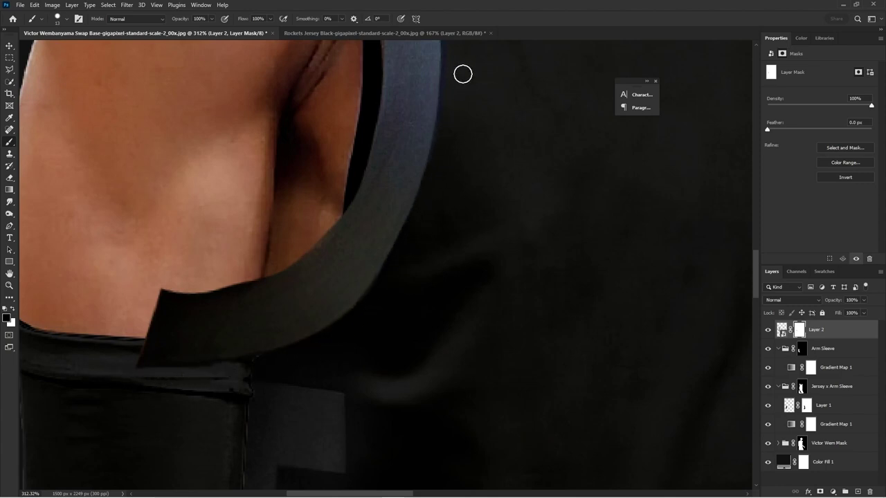
# Step: Try a mask brush stroke along the trim near the shoulder and undo it
pyautogui.scroll(-3, 292, 298)
pyautogui.scroll(2, 270, 211)
pyautogui.scroll(2, 318, 154)
pyautogui.moveTo(341, 181)
pyautogui.mouseDown()
pyautogui.moveTo(344, 260)
pyautogui.moveTo(333, 276)
pyautogui.moveTo(332, 159)
pyautogui.moveTo(298, 86)
pyautogui.mouseUp()
pyautogui.hotkey('ctrl', 'z')
pyautogui.scroll(-2, 298, 86)
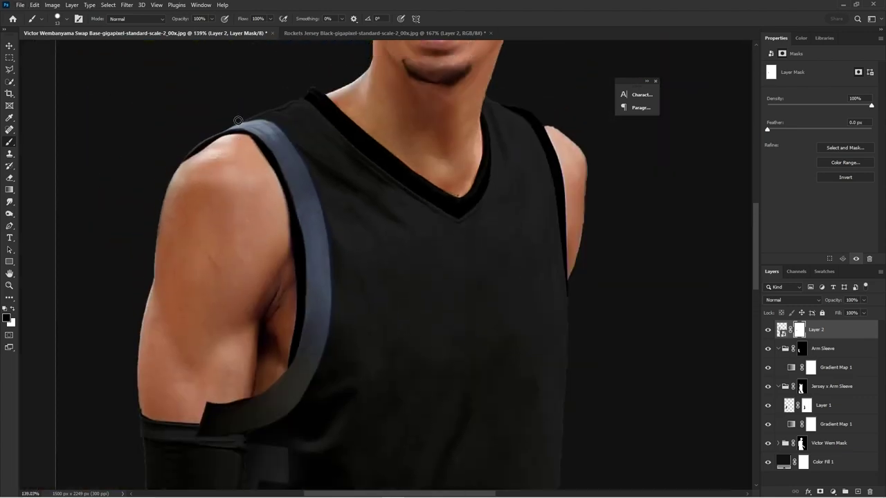
pyautogui.scroll(2, 351, 367)
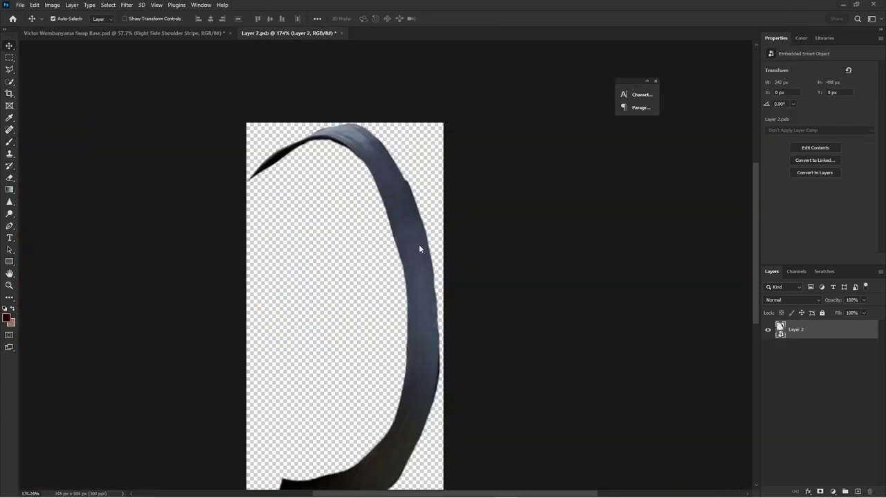
# Step: Warp the shoulder stripe in Layer 2.psb, adding split points and bending its upper and lower parts freely
pyautogui.hotkey('ctrl', 'a')
pyautogui.hotkey('ctrl', 't')
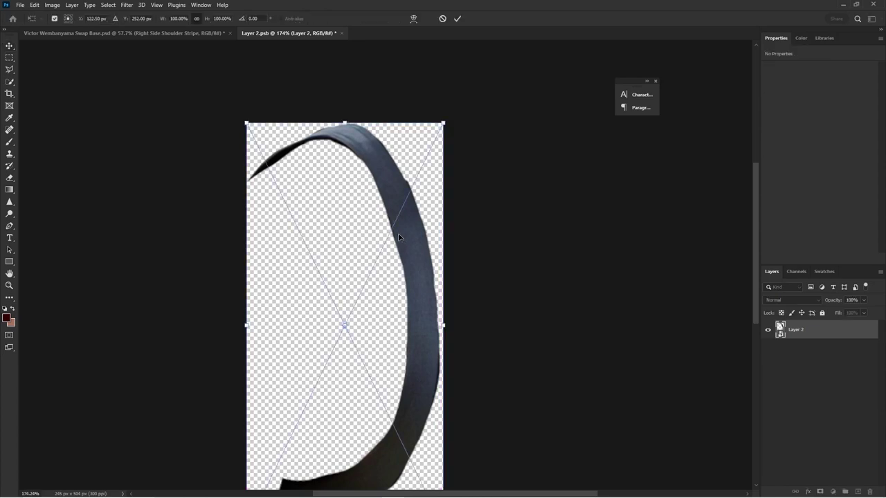
pyautogui.rightClick(395, 223)
pyautogui.click(415, 321)
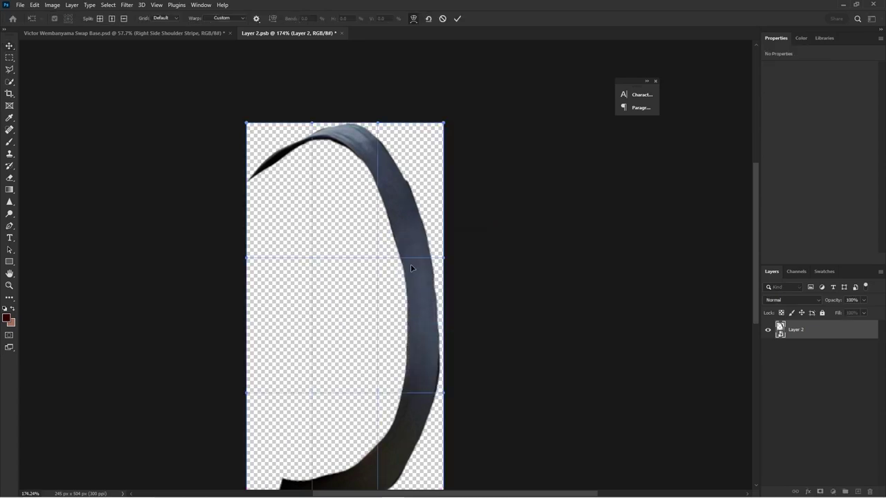
pyautogui.moveTo(410, 256); pyautogui.dragTo(390, 154)
pyautogui.keyDown('alt'); pyautogui.click(355, 159); pyautogui.keyUp('alt')
pyautogui.keyDown('alt'); pyautogui.click(414, 357); pyautogui.keyUp('alt')
pyautogui.moveTo(414, 358); pyautogui.dragTo(392, 366)
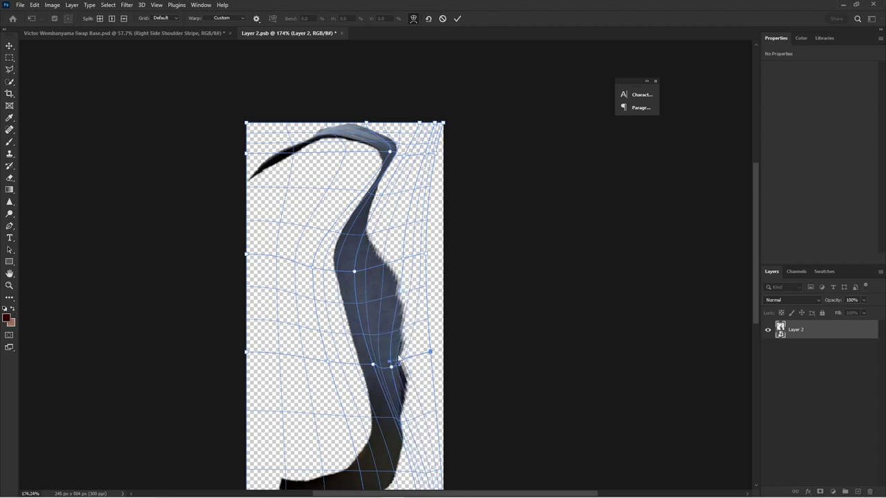
# Step: Pull the stripe's middle outward from another warp split, apply the warp, and close Layer 2.psb without saving
pyautogui.keyDown('alt'); pyautogui.click(383, 318); pyautogui.keyUp('alt')
pyautogui.moveTo(384, 317); pyautogui.dragTo(483, 272)
pyautogui.press('Return')
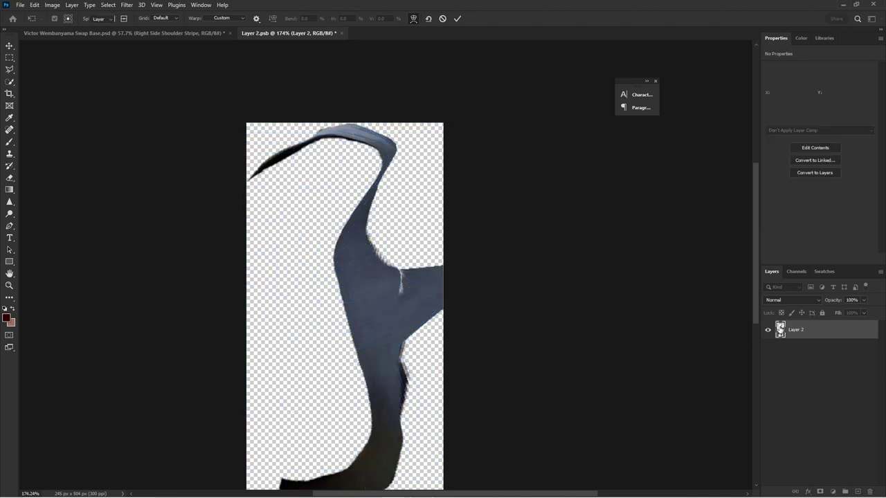
pyautogui.click(341, 33)
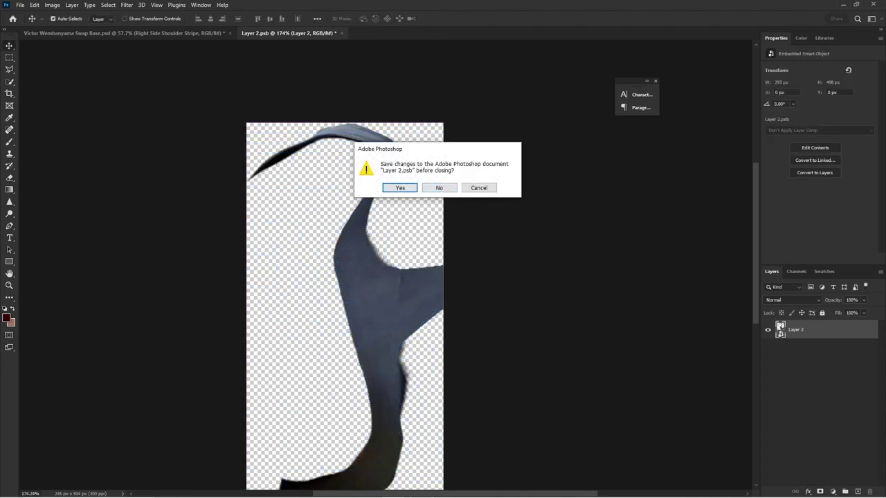
pyautogui.click(446, 187)
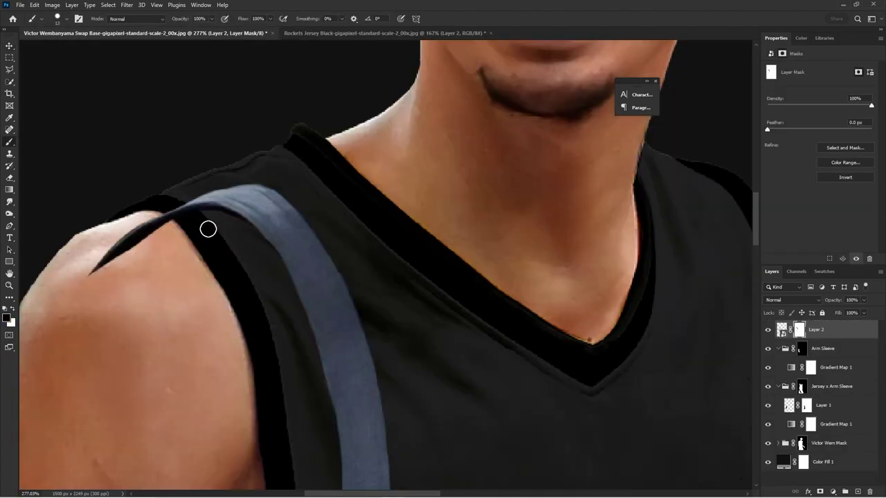
# Step: Fit the stripe over the black armhole trim and mask away its lower end overlapping the arm and sleeve
pyautogui.scroll(-5, 209, 228)
pyautogui.press('v')
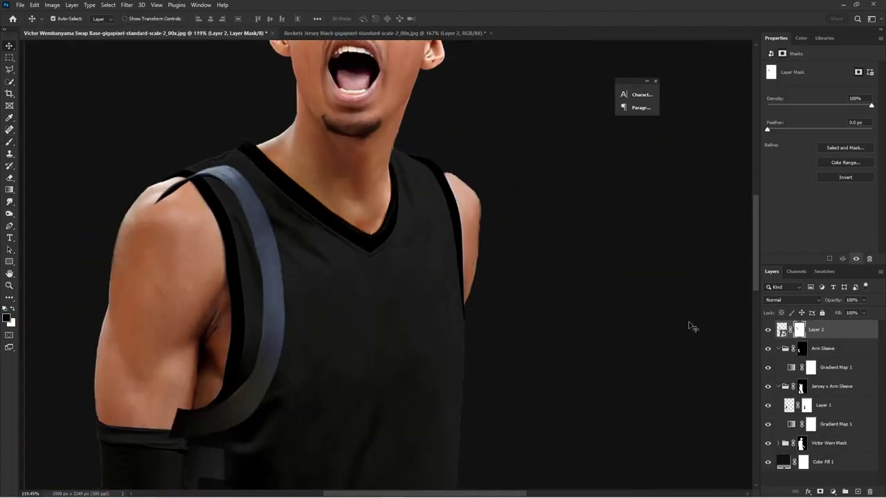
pyautogui.press('b')
pyautogui.scroll(4, 211, 377)
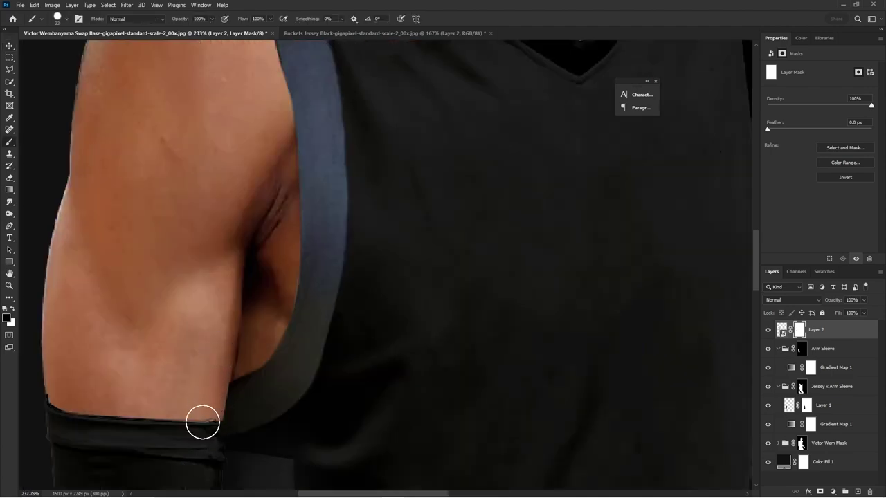
# Step: Examine the fitted stripe's edges along the shoulder and armhole up close and from afar
pyautogui.scroll(-4, 200, 286)
pyautogui.scroll(8, 251, 238)
pyautogui.scroll(-10, 217, 322)
pyautogui.press('v')
pyautogui.scroll(8, 270, 313)
pyautogui.press('b')
pyautogui.scroll(3, 279, 322)
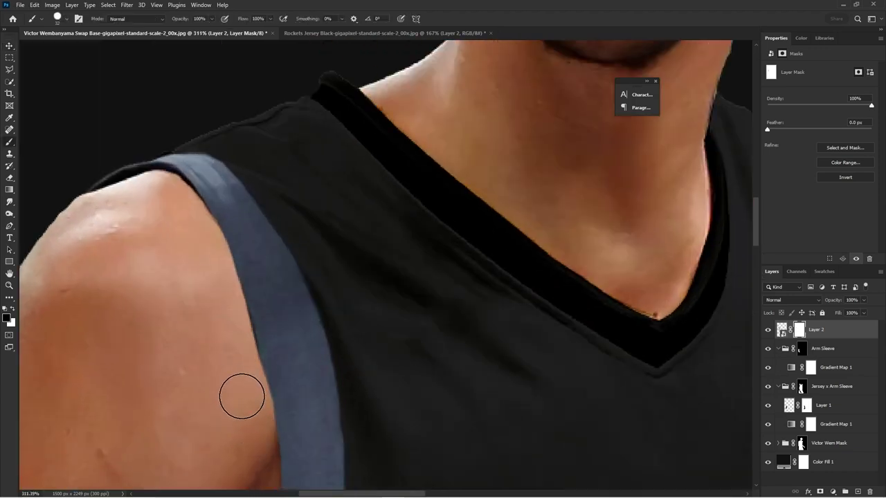
pyautogui.scroll(-2, 228, 297)
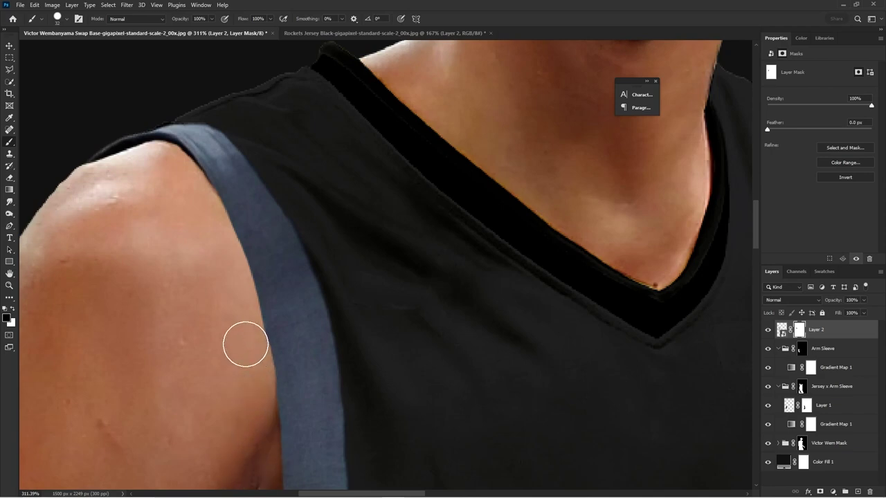
# Step: Transform the Jumpman logo on Layer 6, nudging it into place on the chest beneath the red collar
pyautogui.scroll(-10, 242, 196)
pyautogui.scroll(8, 251, 216)
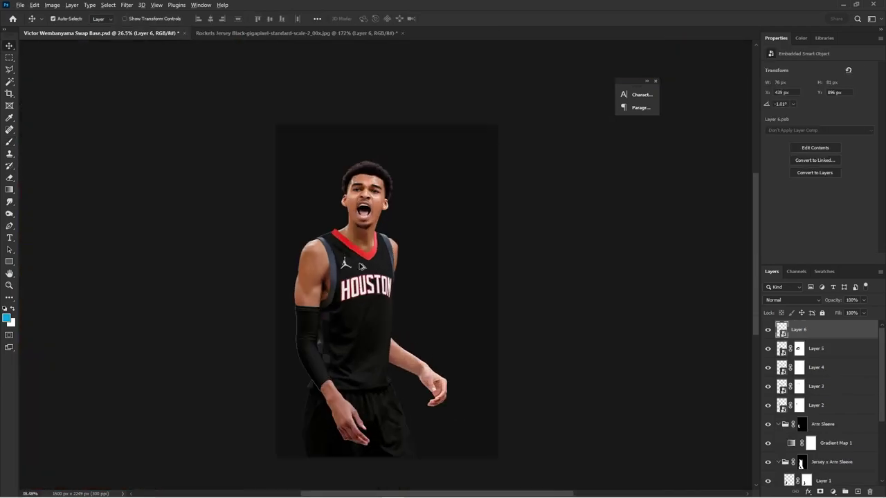
pyautogui.scroll(5, 359, 265)
pyautogui.hotkey('ctrl', 't')
pyautogui.scroll(-5, 263, 257)
pyautogui.scroll(5, 433, 274)
pyautogui.moveTo(433, 274); pyautogui.dragTo(434, 268)
pyautogui.press('Return')
pyautogui.scroll(-5, 355, 231)
pyautogui.scroll(4, 332, 218)
# Step: Trace the circular number 6 patch on Layer 0 of the Rockets Jersey Black reference photo with a closed Pen path
pyautogui.click(254, 32)
pyautogui.scroll(2, 250, 125)
pyautogui.scroll(2, 250, 124)
pyautogui.click(224, 159)
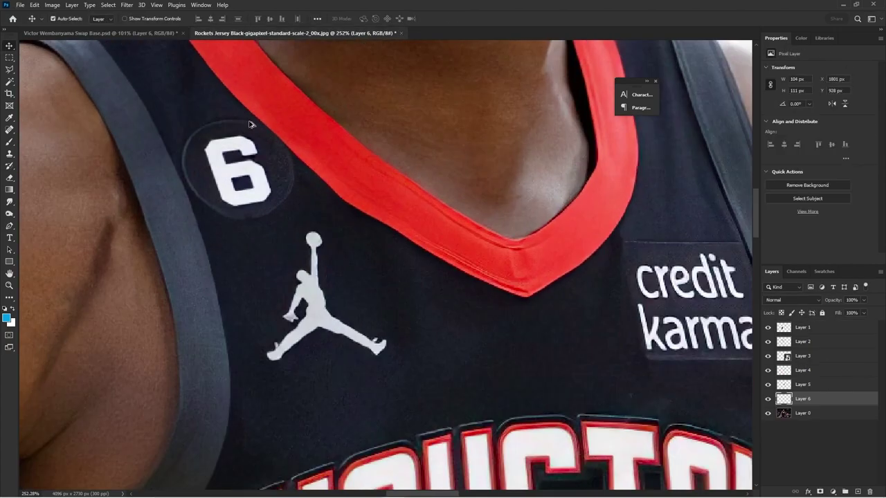
pyautogui.click(9, 70)
pyautogui.click(9, 226)
pyautogui.scroll(2, 184, 145)
pyautogui.click(185, 194)
pyautogui.click(210, 221)
pyautogui.click(241, 235)
pyautogui.click(287, 228)
pyautogui.click(311, 205)
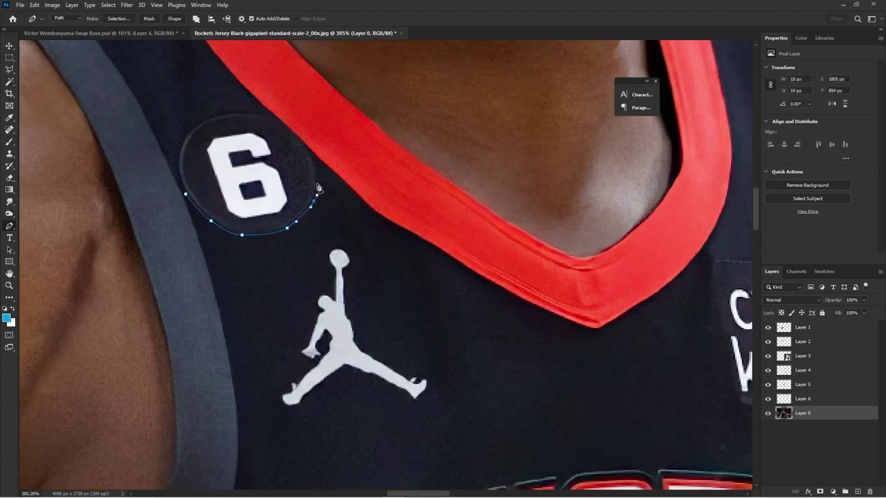
pyautogui.click(302, 139)
pyautogui.moveTo(275, 113); pyautogui.dragTo(261, 117)
pyautogui.click(186, 129)
pyautogui.moveTo(180, 154); pyautogui.dragTo(180, 167)
pyautogui.click(184, 194)
# Step: Turn the traced path into a selection and copy the 6 patch to a new layer
pyautogui.rightClick(278, 155)
pyautogui.click(322, 194)
pyautogui.click(495, 140)
pyautogui.hotkey('ctrl', 'j')
# Step: Bring the 6 patch into the Swap Base document, scale it to about 76%, and place it above the Jumpman logo
pyautogui.click(98, 33)
pyautogui.hotkey('ctrl', 'v')
pyautogui.hotkey('ctrl', 't')
pyautogui.moveTo(360, 159); pyautogui.dragTo(232, 251)
pyautogui.scroll(5, 307, 223)
pyautogui.press('Return')
pyautogui.hotkey('ctrl', 't')
pyautogui.scroll(5, 267, 198)
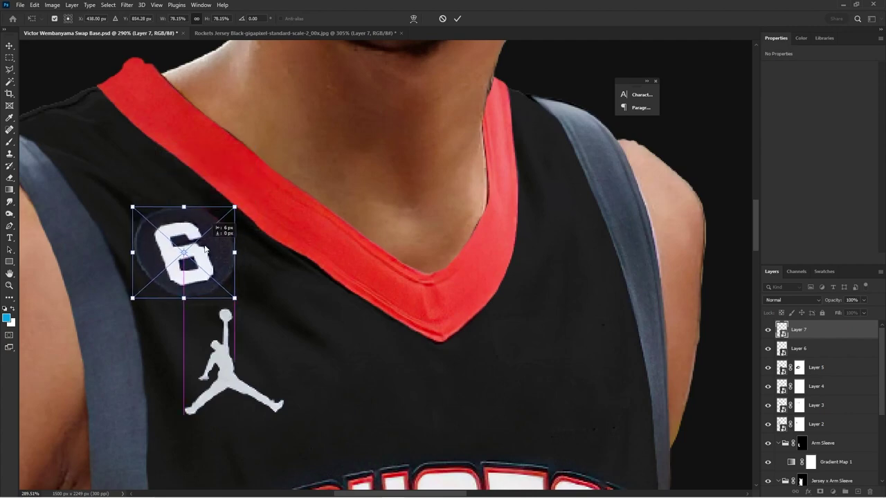
pyautogui.press('Return')
pyautogui.scroll(-12, 267, 231)
pyautogui.press('v')
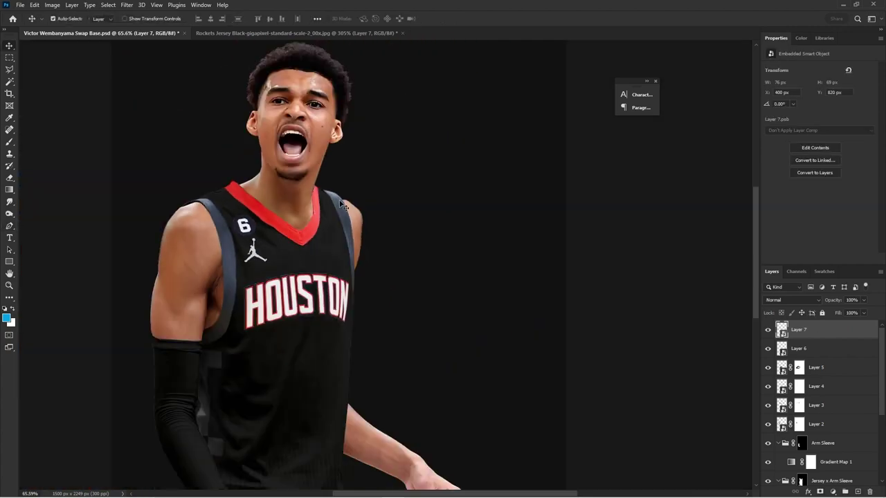
# Step: Outline the Credit Karma patch in the reference photo with the Polygonal Lasso and copy it to a new layer
pyautogui.scroll(-3, 336, 136)
pyautogui.scroll(5, 336, 135)
pyautogui.click(298, 33)
pyautogui.scroll(-5, 311, 80)
pyautogui.scroll(4, 424, 297)
pyautogui.click(423, 297)
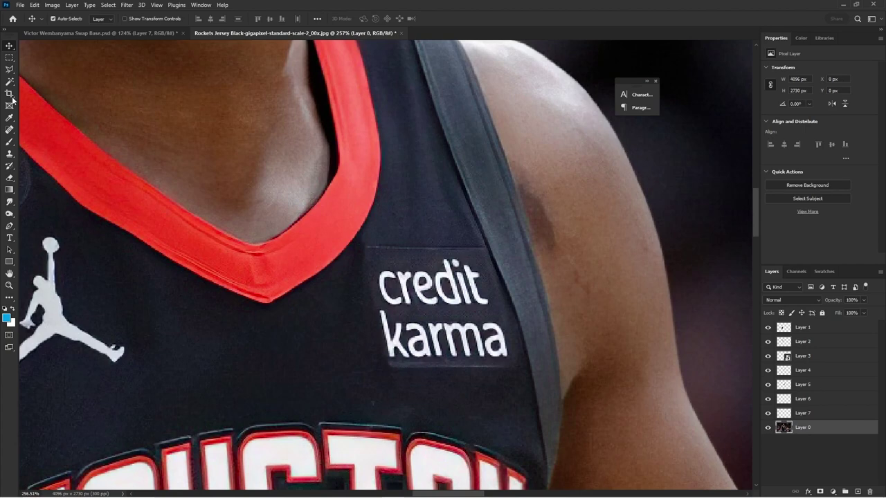
pyautogui.click(10, 70)
pyautogui.scroll(3, 443, 346)
pyautogui.click(334, 381)
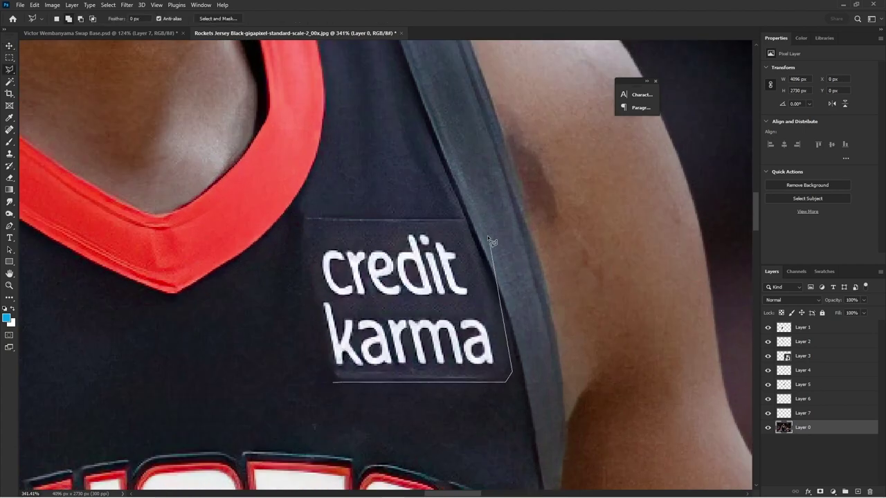
pyautogui.click(302, 217)
pyautogui.click(330, 381)
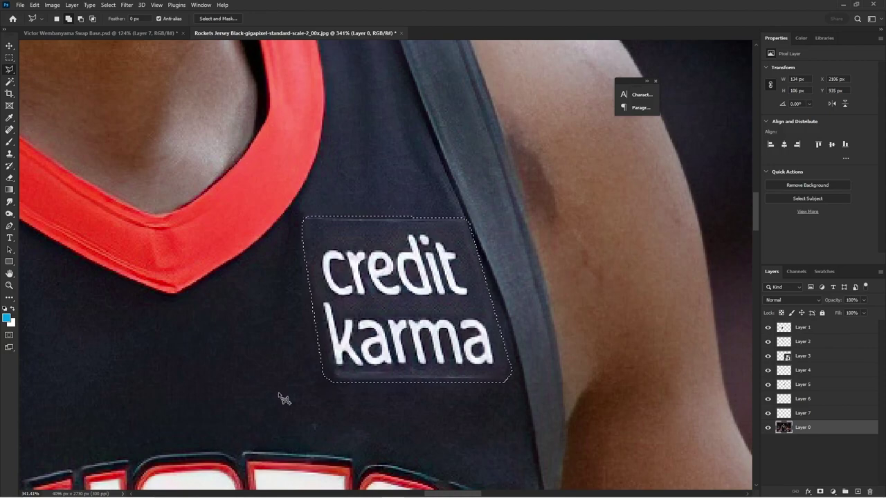
pyautogui.hotkey('ctrl', 'j')
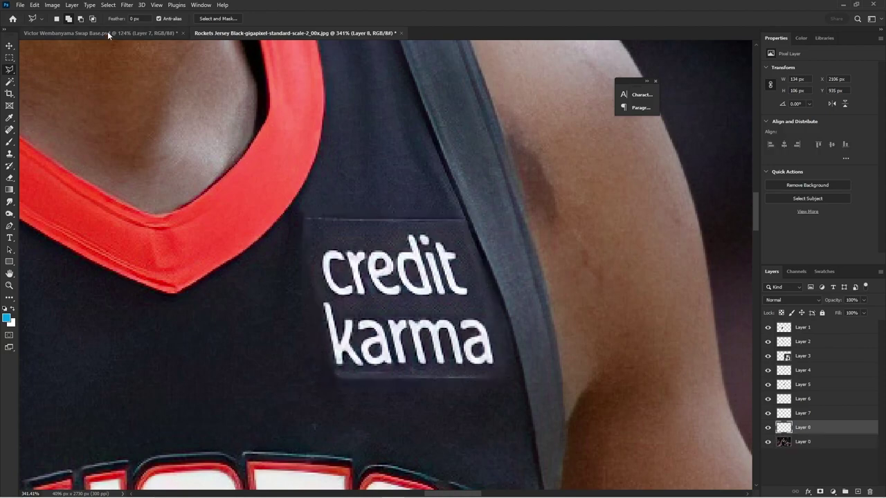
# Step: Bring the Credit Karma patch into the Swap Base document and place it on the chest beside the far shoulder stripe
pyautogui.moveTo(108, 36); pyautogui.dragTo(400, 219)
pyautogui.hotkey('ctrl', 't')
pyautogui.scroll(3, 400, 219)
pyautogui.moveTo(362, 268); pyautogui.dragTo(325, 314)
pyautogui.press('Return')
# Step: Scale the Credit Karma patch to about 79.6% and rotate it -1.39° to follow the jersey's chest
pyautogui.hotkey('ctrl', 't')
pyautogui.moveTo(376, 275); pyautogui.dragTo(352, 281)
pyautogui.scroll(-1, 325, 256)
pyautogui.moveTo(321, 253); pyautogui.dragTo(311, 294)
pyautogui.scroll(7, 248, 253)
pyautogui.moveTo(311, 261); pyautogui.dragTo(317, 254)
pyautogui.scroll(-4, 362, 249)
pyautogui.moveTo(453, 297); pyautogui.dragTo(453, 293)
pyautogui.moveTo(373, 273); pyautogui.dragTo(376, 273)
# Step: Warp the Credit Karma patch, pulling its outer edge and lower outer corner slightly inward, and apply the warp
pyautogui.rightClick(377, 272)
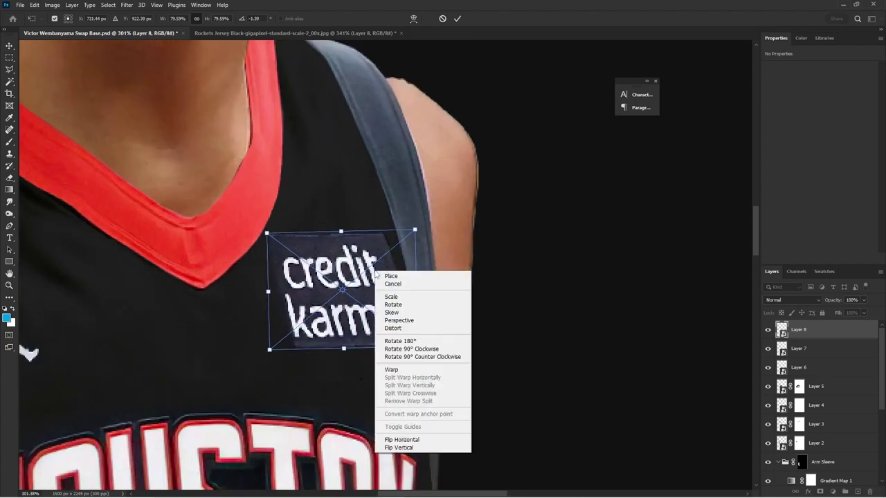
pyautogui.click(393, 368)
pyautogui.moveTo(417, 346); pyautogui.dragTo(406, 353)
pyautogui.moveTo(403, 306); pyautogui.dragTo(398, 307)
pyautogui.click(795, 328)
pyautogui.scroll(-13, 353, 239)
pyautogui.scroll(3, 340, 203)
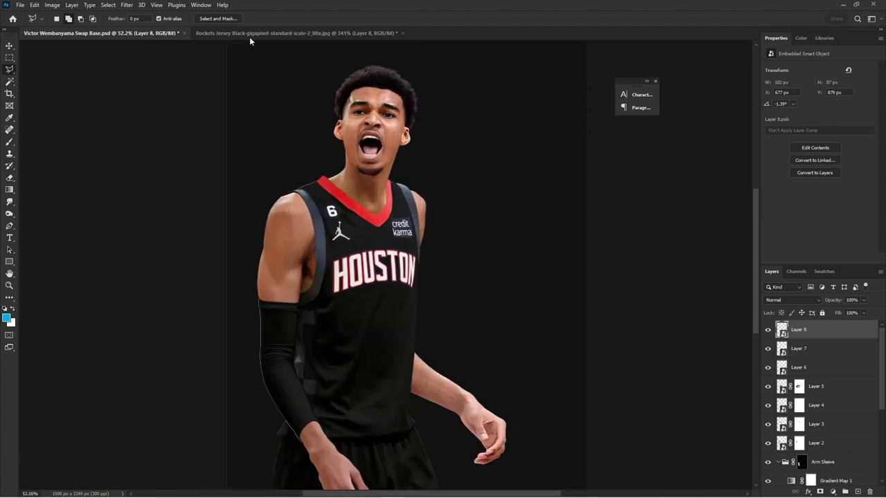
# Step: Desaturate the Credit Karma patch with a Hue/Saturation adjustment at Saturation -100
pyautogui.scroll(-2, 451, 277)
pyautogui.scroll(7, 370, 415)
pyautogui.press('v')
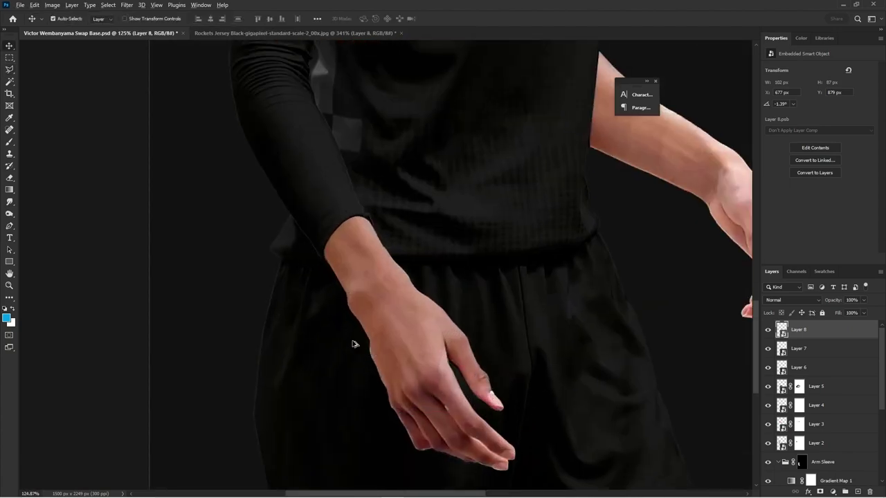
pyautogui.scroll(-5, 355, 346)
pyautogui.scroll(2, 415, 191)
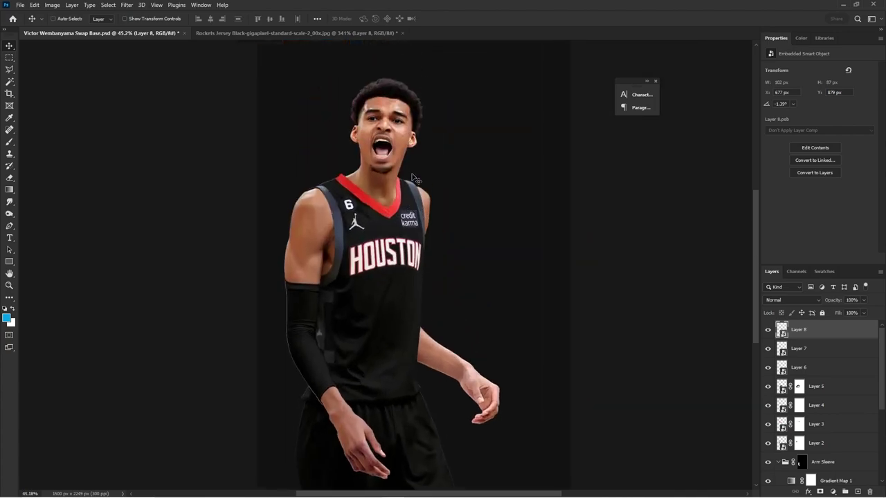
pyautogui.scroll(6, 400, 210)
pyautogui.hotkey('ctrl', 'u')
pyautogui.moveTo(387, 188); pyautogui.dragTo(372, 188)
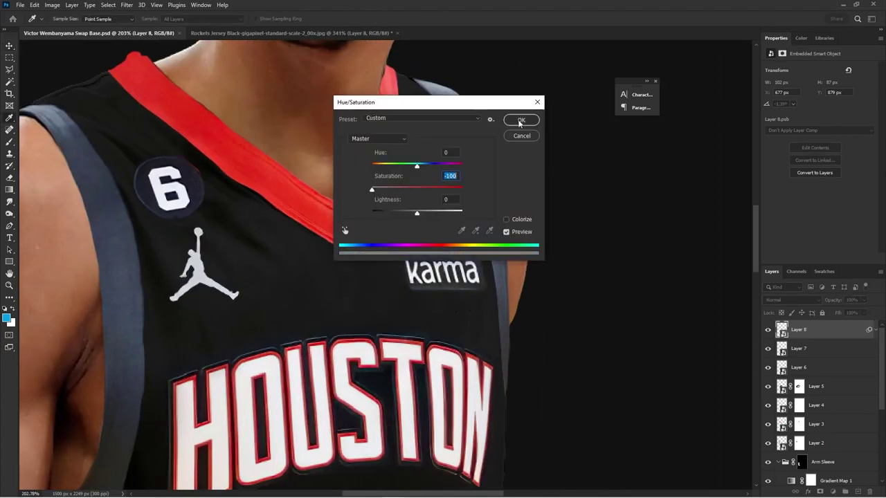
pyautogui.click(519, 123)
# Step: Clip a Curves layer to the Credit Karma patch, darkening the midtones and setting a highlight point at input 237, output 230
pyautogui.scroll(-4, 485, 207)
pyautogui.scroll(4, 447, 253)
pyautogui.scroll(-2, 446, 253)
pyautogui.click(832, 491)
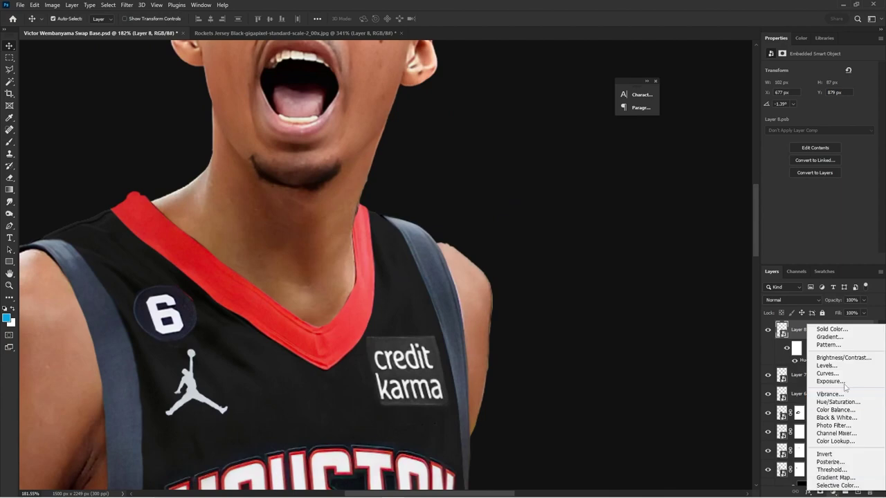
pyautogui.click(828, 373)
pyautogui.keyDown('alt'); pyautogui.click(838, 339); pyautogui.keyUp('alt')
pyautogui.moveTo(861, 100)
pyautogui.mouseDown()
pyautogui.moveTo(856, 104)
pyautogui.moveTo(864, 99)
pyautogui.mouseUp()
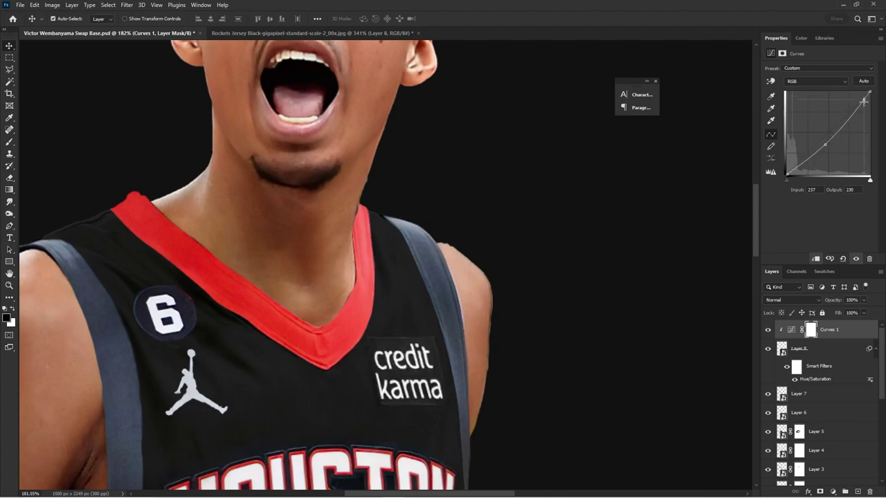
# Step: Save the Victor Wembanyama Swap Base document
pyautogui.scroll(-8, 484, 232)
pyautogui.scroll(2, 464, 408)
pyautogui.scroll(-3, 419, 138)
pyautogui.hotkey('ctrl', 's')
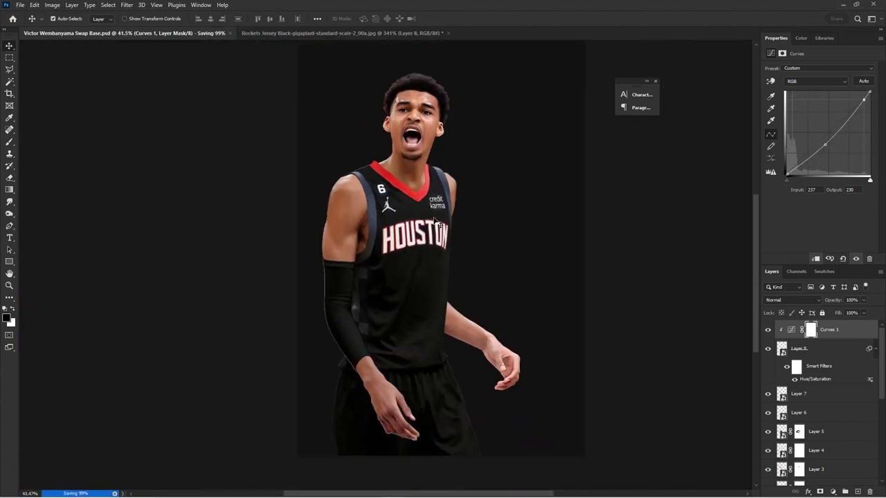
# Step: Add a Brightness/Contrast layer clipped to Layer 1 in the jersey group and invert its mask to black
pyautogui.scroll(10, 397, 267)
pyautogui.moveTo(319, 336)
pyautogui.mouseDown()
pyautogui.moveTo(405, 314)
pyautogui.moveTo(323, 344)
pyautogui.mouseUp()
pyautogui.hotkey('ctrl', 'z')
pyautogui.click(833, 491)
pyautogui.click(850, 357)
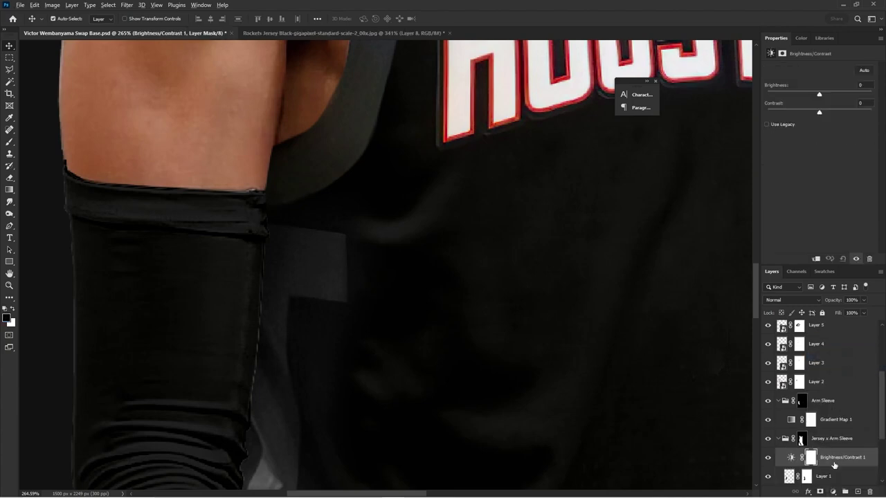
pyautogui.keyDown('alt'); pyautogui.click(835, 466); pyautogui.keyUp('alt')
pyautogui.hotkey('ctrl', '0')
pyautogui.press('b')
pyautogui.scroll(6, 235, 323)
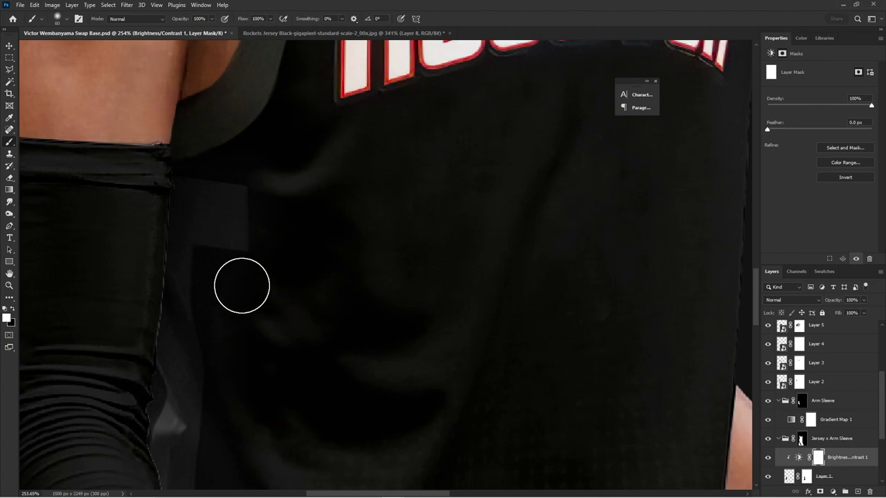
pyautogui.hotkey('ctrl', 'i')
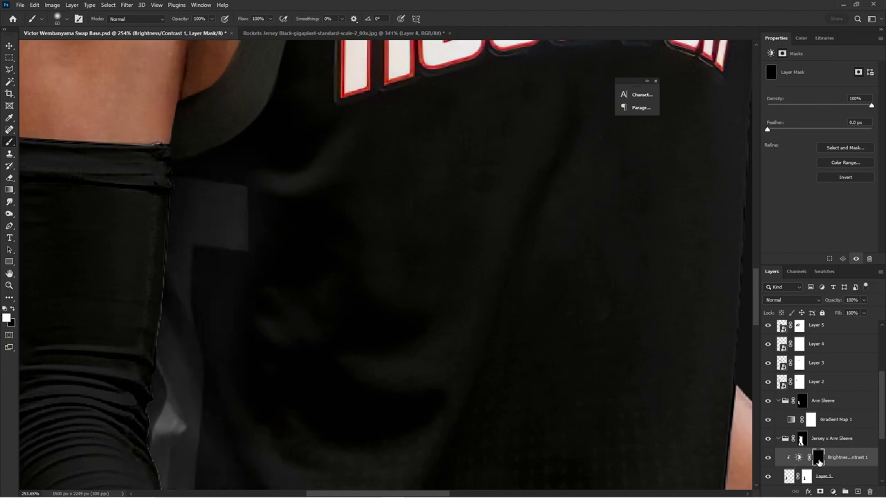
# Step: Paint white on the Brightness/Contrast mask over the side panel's edge and the area beside the arm sleeve
pyautogui.press('x')
pyautogui.moveTo(286, 300); pyautogui.dragTo(296, 300)
pyautogui.press('x')
pyautogui.moveTo(258, 325); pyautogui.dragTo(283, 286)
pyautogui.moveTo(269, 285); pyautogui.dragTo(270, 287)
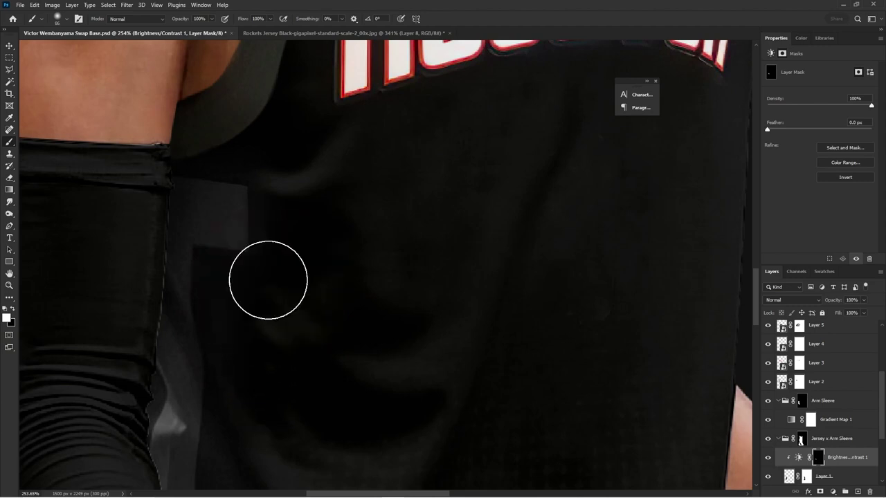
pyautogui.moveTo(150, 287); pyautogui.dragTo(141, 291)
pyautogui.moveTo(152, 364); pyautogui.dragTo(142, 363)
# Step: Try painting the mask over the bright spot beside the sleeve's folds with different brush sizes, undoing each attempt
pyautogui.moveTo(170, 396); pyautogui.dragTo(159, 421)
pyautogui.hotkey('ctrl', 'z')
pyautogui.keyDown('alt'); pyautogui.rightClick(156, 412); pyautogui.keyUp('alt')
pyautogui.moveTo(154, 385); pyautogui.dragTo(148, 439)
pyautogui.hotkey('ctrl', 'z')
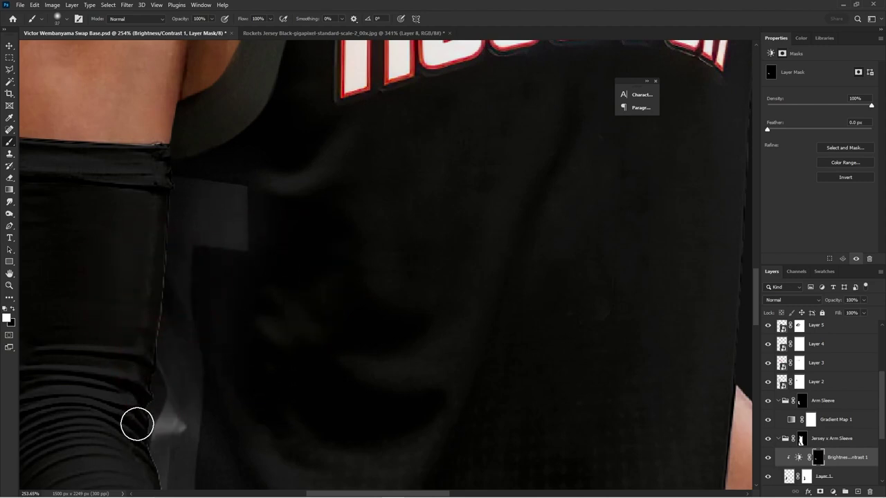
pyautogui.scroll(-10, 112, 405)
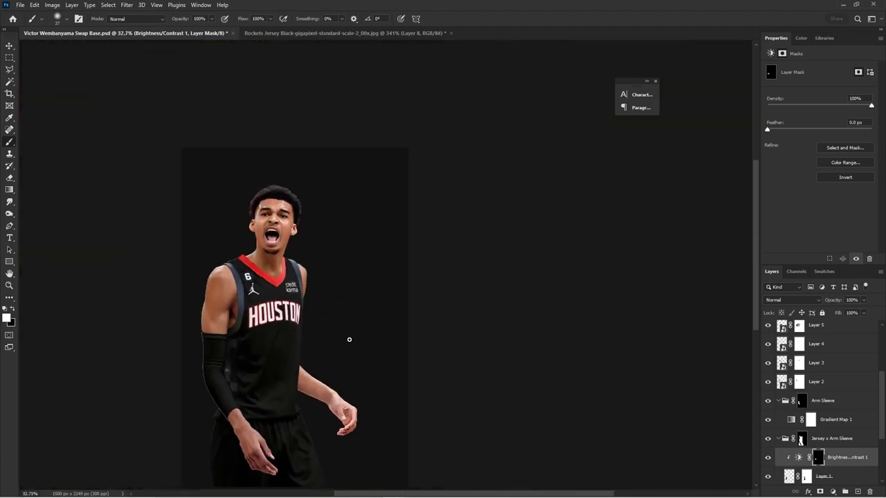
pyautogui.press('v')
pyautogui.scroll(8, 230, 339)
pyautogui.click(246, 358)
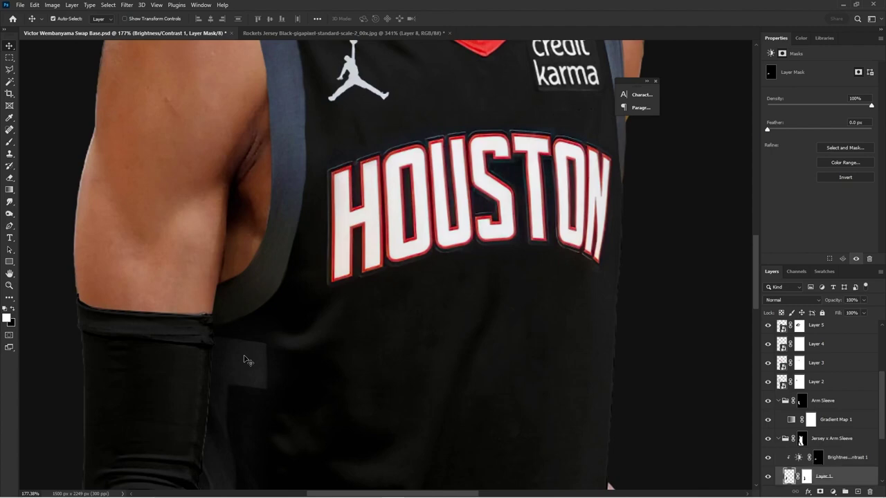
pyautogui.hotkey('ctrl', 't')
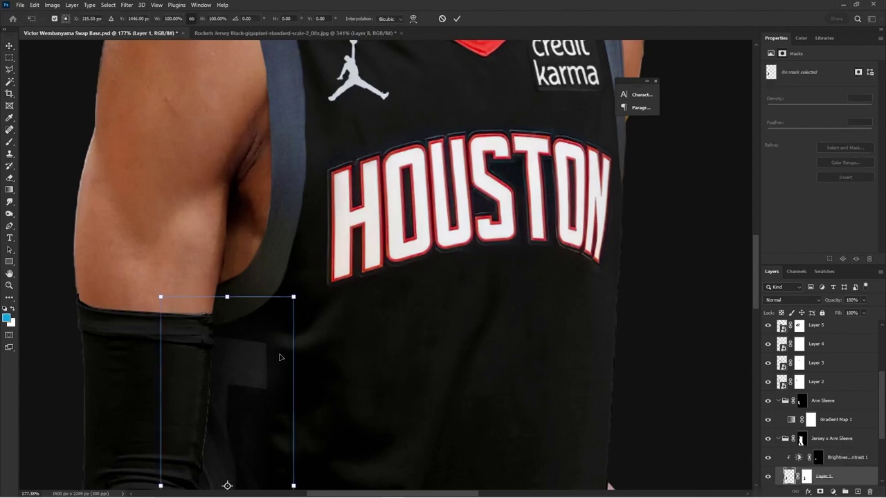
pyautogui.press('Return')
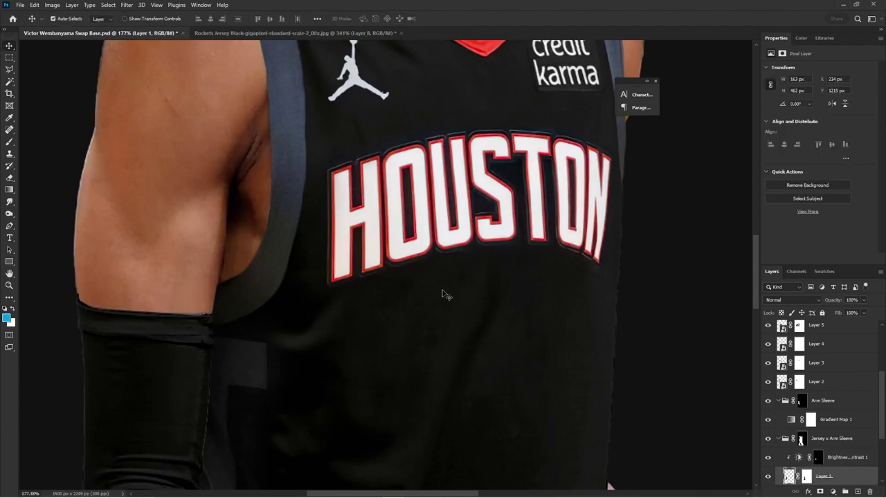
pyautogui.scroll(-7, 437, 293)
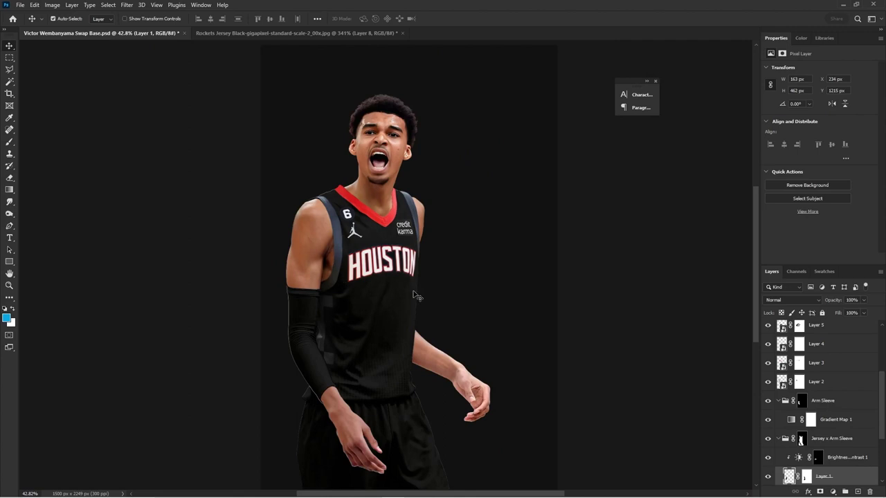
pyautogui.scroll(5, 354, 309)
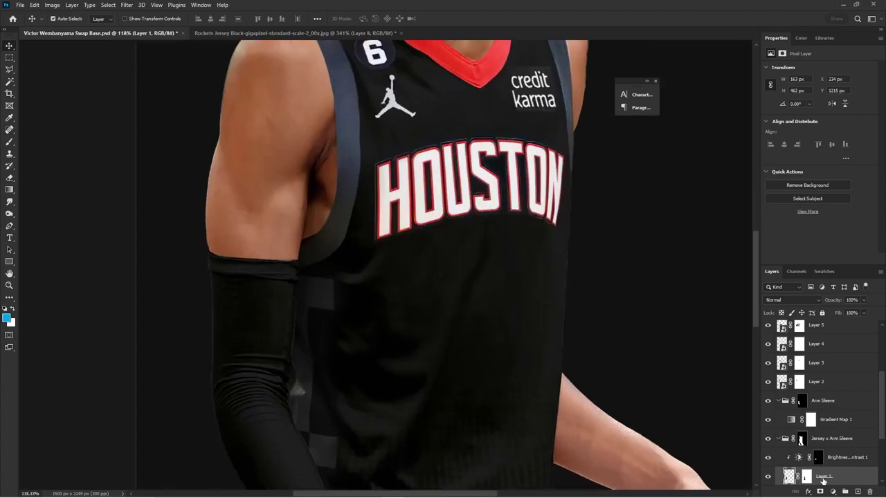
pyautogui.rightClick(830, 477)
pyautogui.click(790, 217)
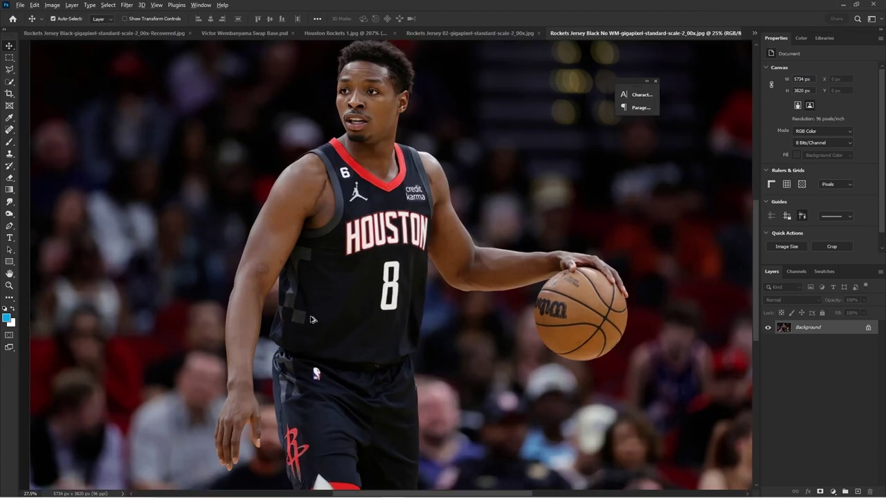
# Step: Lasso the jersey's lower front from below the number 8 to the hem in the No WM reference photo and copy it to a new layer
pyautogui.scroll(3, 311, 319)
pyautogui.moveTo(8, 70); pyautogui.dragTo(47, 74)
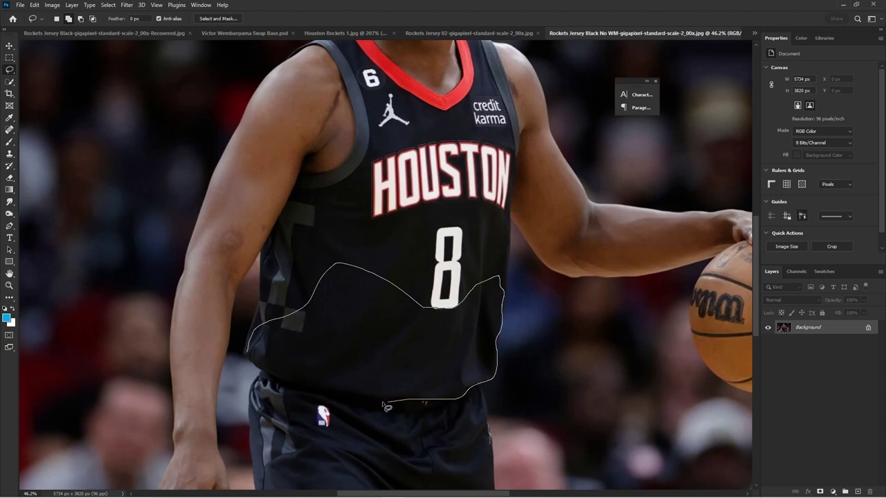
pyautogui.moveTo(251, 366); pyautogui.dragTo(252, 367)
pyautogui.scroll(3, 252, 368)
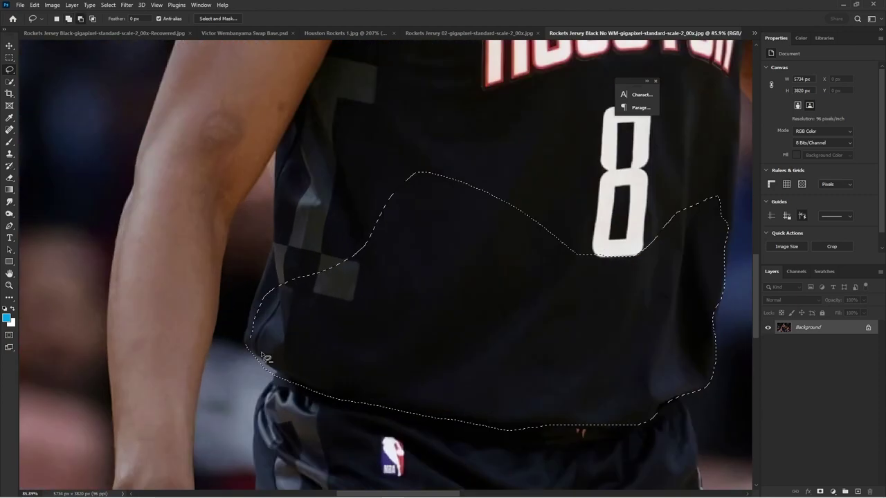
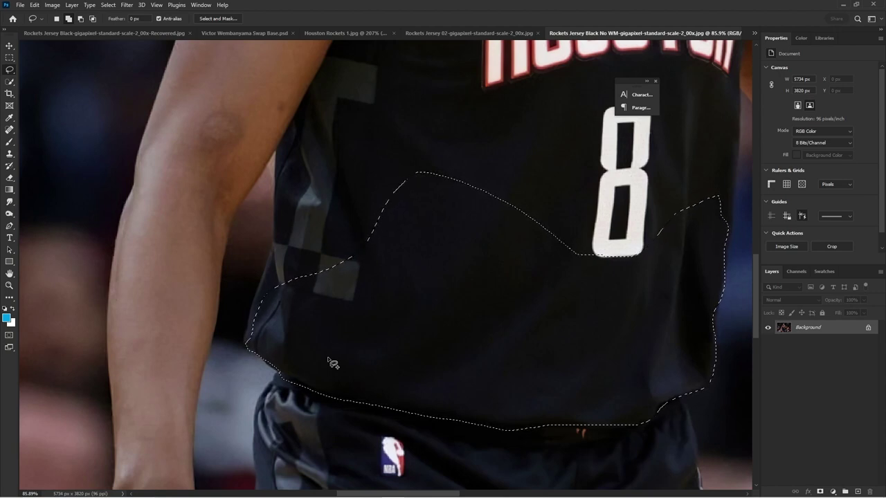
pyautogui.scroll(5, 322, 367)
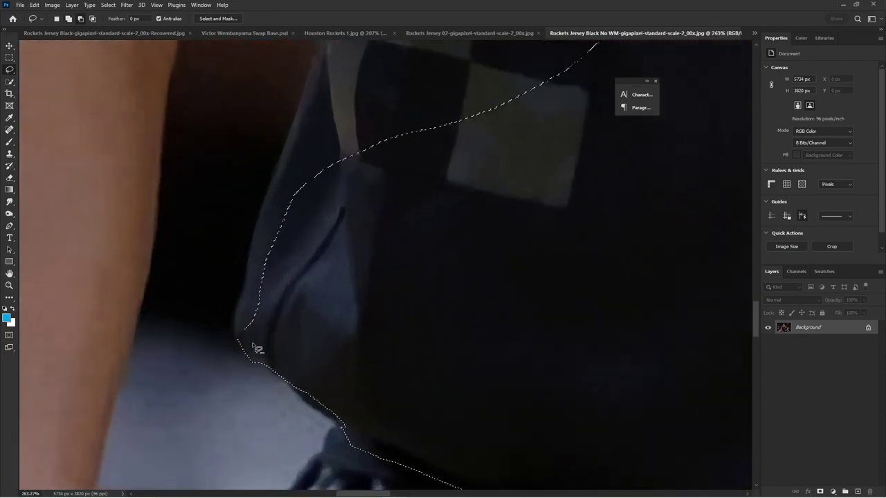
pyautogui.scroll(-6, 228, 315)
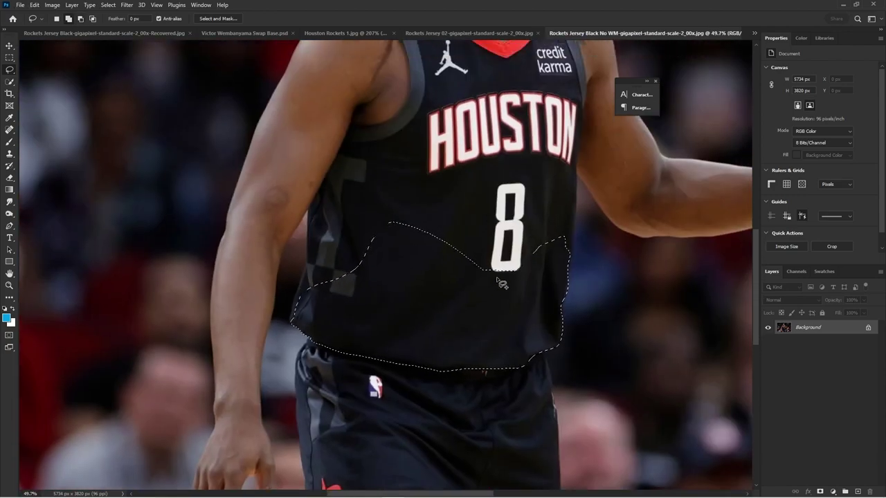
pyautogui.hotkey('ctrl', 'j')
pyautogui.click(327, 34)
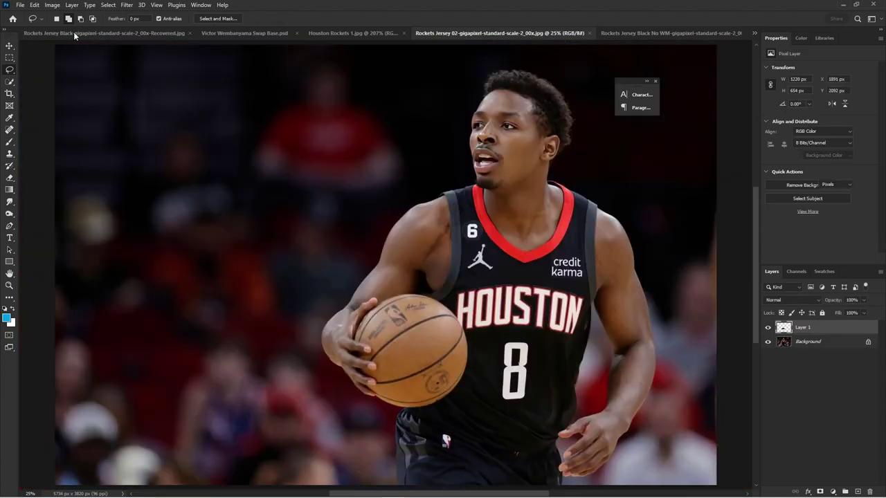
# Step: Switch to the Victor Wembanyama Swap Base document and collapse the Victor Wem Mask and Jersey x Arm Sleeve groups
pyautogui.click(72, 33)
pyautogui.click(284, 32)
pyautogui.press('v')
pyautogui.scroll(2, 432, 316)
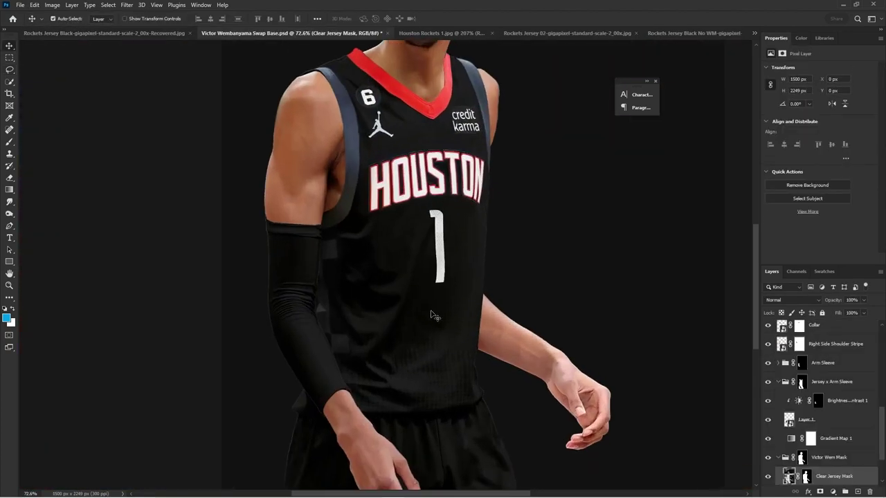
pyautogui.click(777, 460)
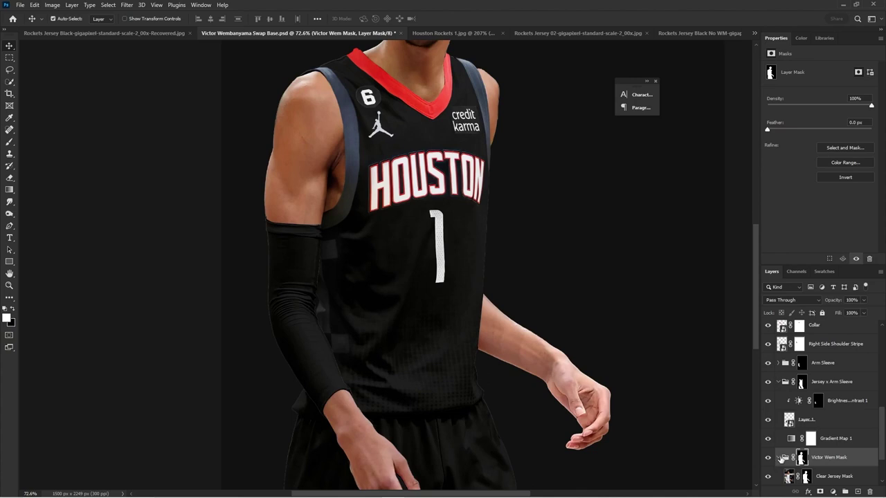
pyautogui.click(778, 458)
pyautogui.click(779, 383)
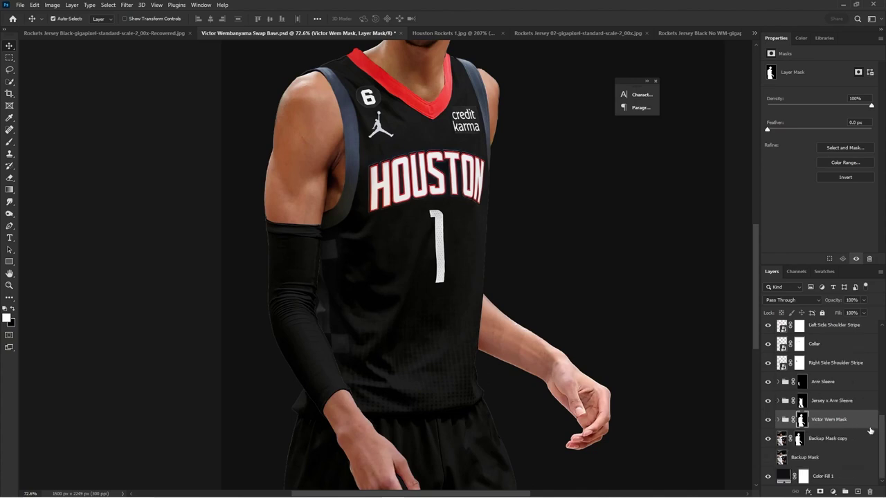
# Step: Paste the copied jersey fabric above the Curves 1 layer at the top of the stack and convert it to a smart object
pyautogui.moveTo(882, 434); pyautogui.dragTo(882, 333)
pyautogui.click(839, 330)
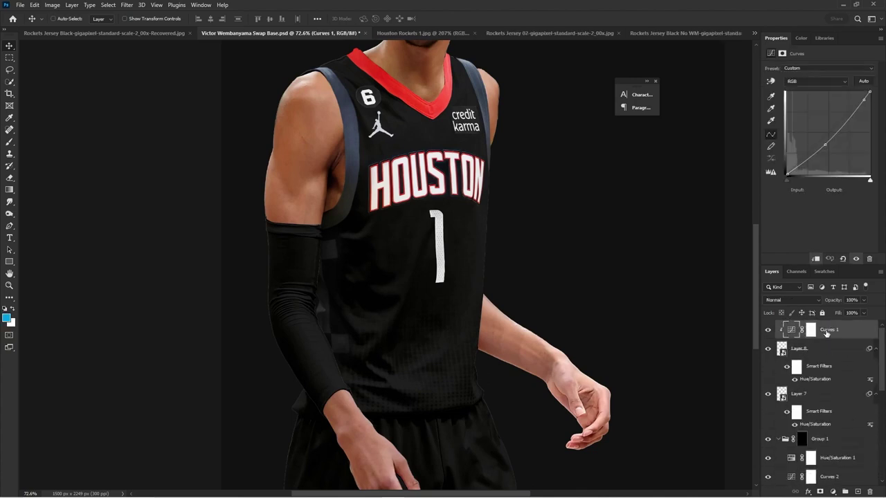
pyautogui.hotkey('ctrl', 'v')
pyautogui.hotkey('ctrl', 't')
pyautogui.moveTo(559, 307); pyautogui.dragTo(477, 217)
pyautogui.press('Return')
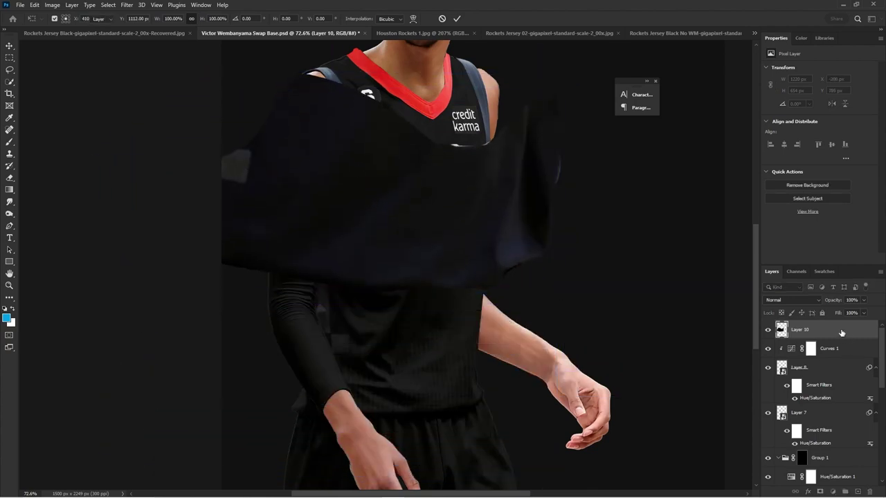
pyautogui.press('F2')
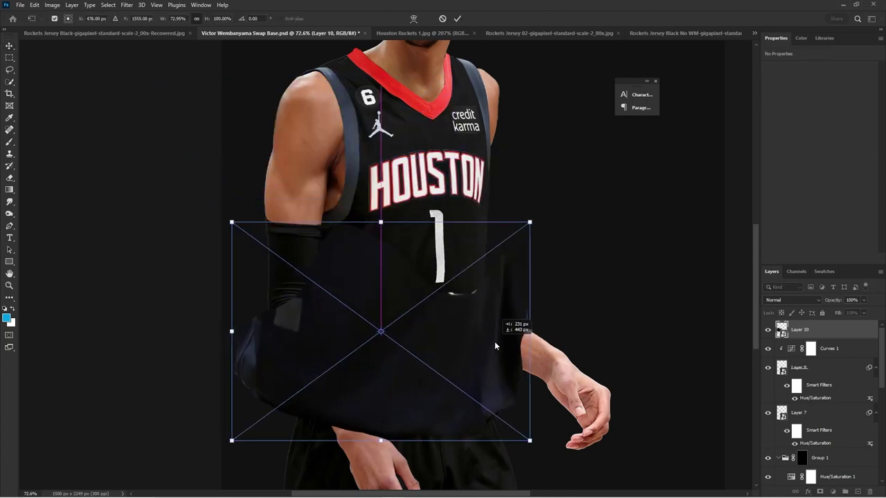
# Step: Scale the fabric patch to about 54.75% width and 75.04% height, rotate it -3.12° and place it over the lower jersey
pyautogui.moveTo(494, 342); pyautogui.dragTo(450, 315)
pyautogui.moveTo(428, 321); pyautogui.dragTo(474, 331)
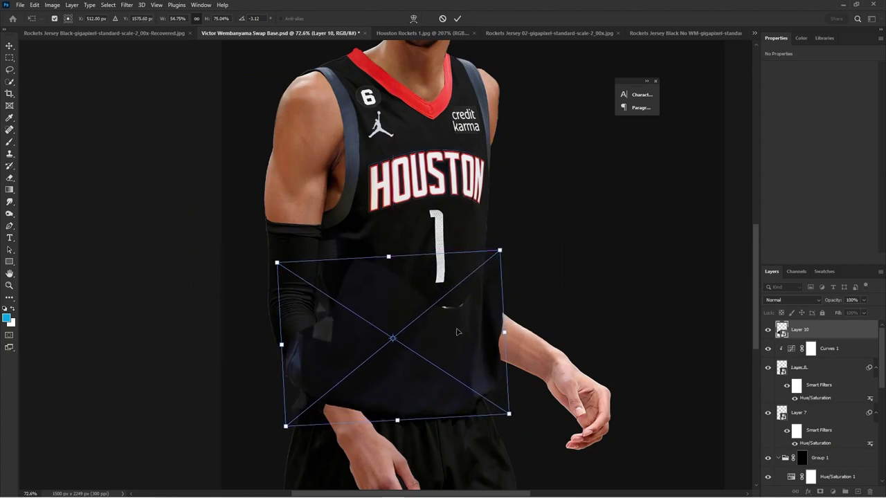
pyautogui.scroll(-2, 388, 334)
pyautogui.scroll(2, 360, 335)
pyautogui.scroll(3, 360, 334)
# Step: Switch the transform to Warp and bend the patch's arm-sleeve side, including its lower corner and upper edge, to follow the jersey
pyautogui.rightClick(428, 294)
pyautogui.click(460, 383)
pyautogui.moveTo(263, 333); pyautogui.dragTo(281, 350)
pyautogui.moveTo(361, 192); pyautogui.dragTo(332, 228)
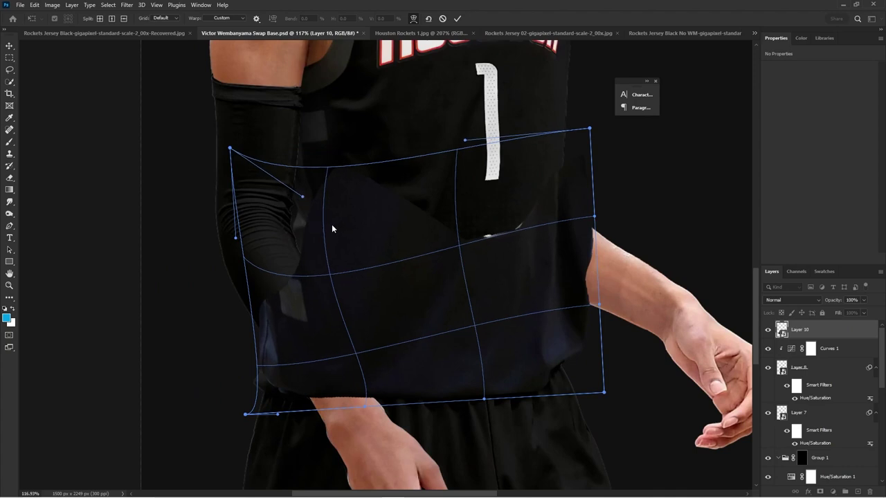
# Step: Warp the patch's opposite side and corners inward to match the jersey's edge and hem beside the bare forearm
pyautogui.moveTo(501, 254); pyautogui.dragTo(484, 220)
pyautogui.moveTo(559, 174); pyautogui.dragTo(550, 194)
pyautogui.moveTo(577, 361); pyautogui.dragTo(530, 379)
pyautogui.moveTo(569, 140); pyautogui.dragTo(544, 143)
pyautogui.moveTo(603, 388); pyautogui.dragTo(559, 394)
pyautogui.moveTo(526, 369); pyautogui.dragTo(545, 364)
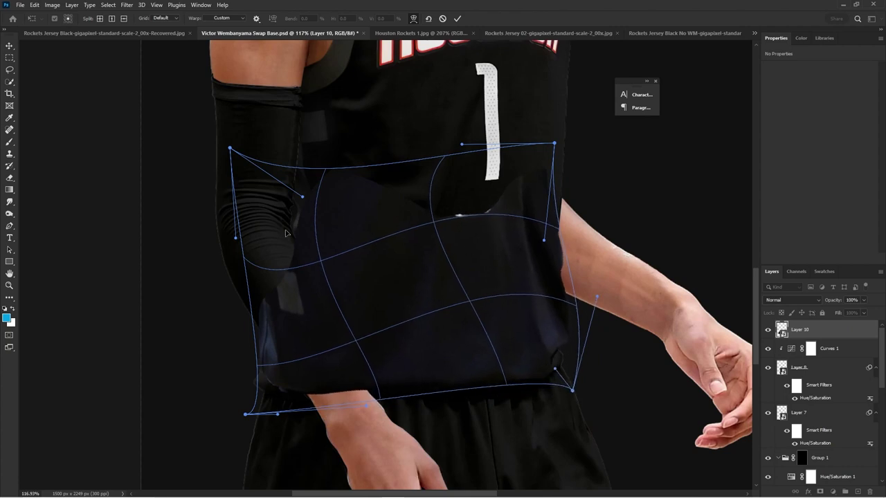
# Step: Warp the upper part of the patch downward beside the sleeve folds and below the number 1, and apply the transform
pyautogui.moveTo(288, 226); pyautogui.dragTo(308, 255)
pyautogui.moveTo(396, 213); pyautogui.dragTo(378, 219)
pyautogui.moveTo(474, 200); pyautogui.dragTo(475, 227)
pyautogui.click(840, 334)
pyautogui.scroll(-7, 412, 217)
pyautogui.scroll(5, 411, 273)
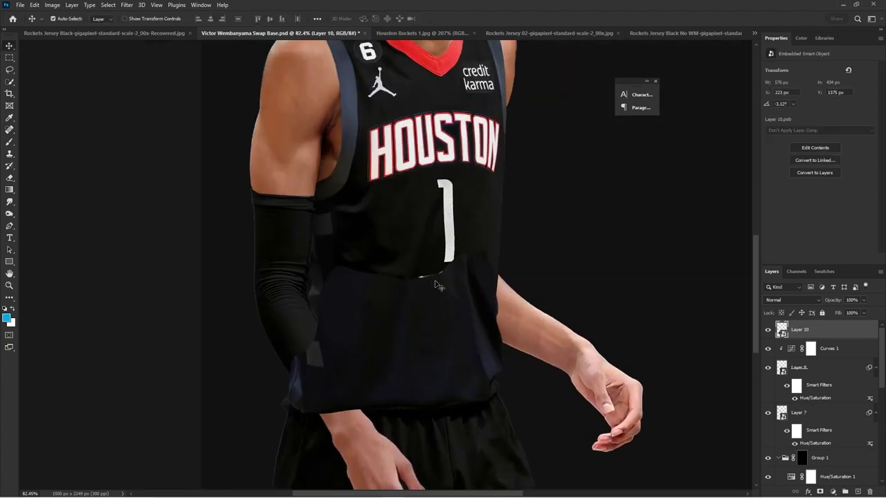
# Step: Add a Hue/Saturation adjustment clipped to Layer 10 and lower its saturation to neutralize the patch's blue tint
pyautogui.click(833, 489)
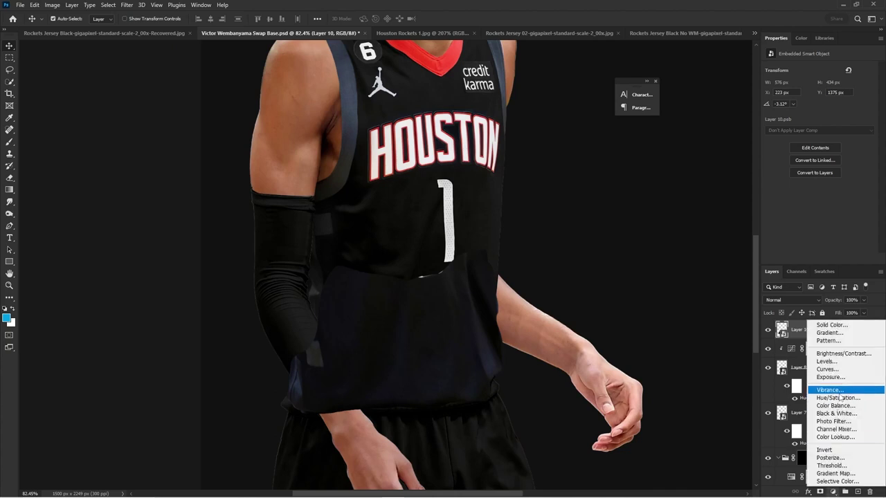
pyautogui.click(841, 392)
pyautogui.click(815, 258)
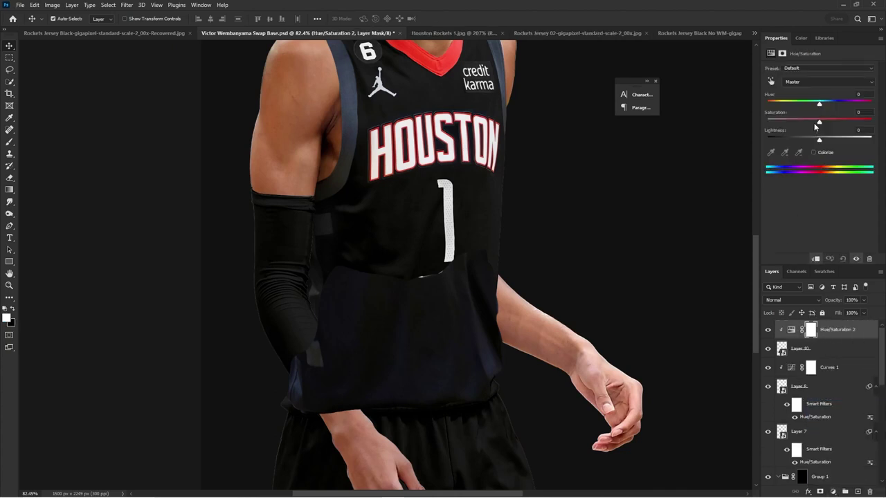
# Step: Add a layer mask to Layer 10 and paint black with a soft brush along the patch's upper edge below the number 1
pyautogui.click(799, 349)
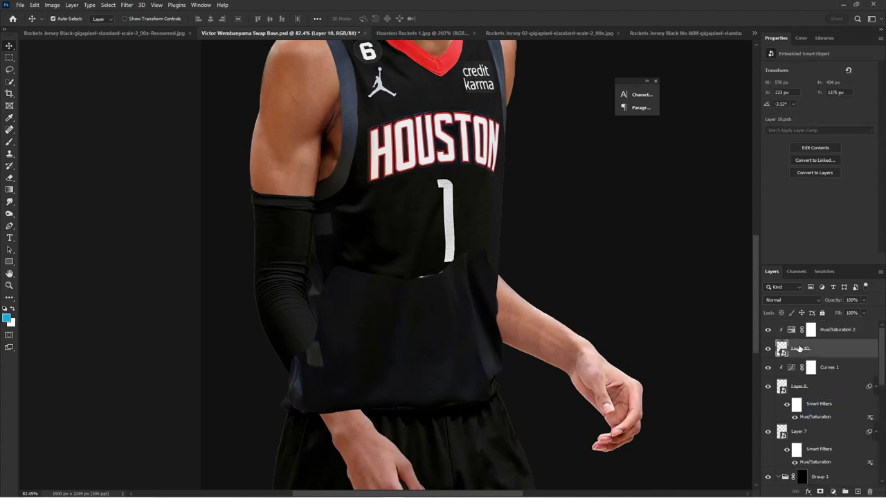
pyautogui.click(832, 491)
pyautogui.click(826, 493)
pyautogui.click(821, 491)
pyautogui.press('b')
pyautogui.moveTo(352, 304); pyautogui.dragTo(388, 310)
pyautogui.scroll(4, 393, 267)
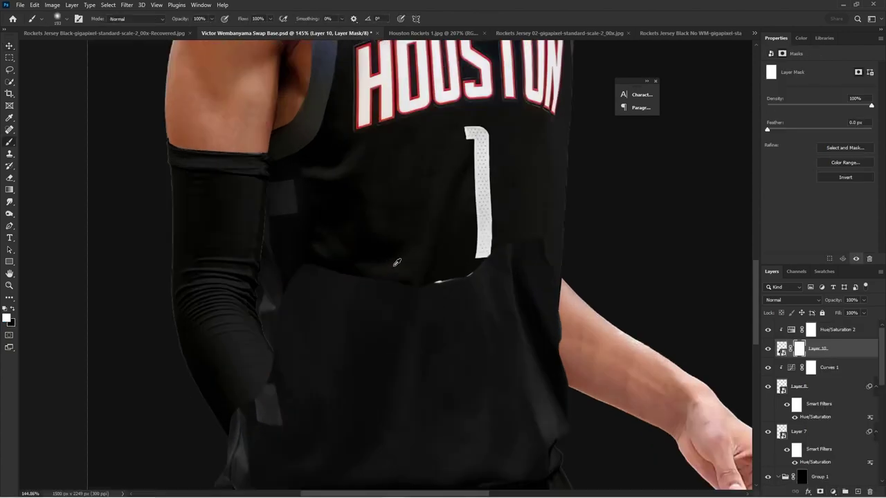
pyautogui.press('x')
pyautogui.moveTo(437, 257)
pyautogui.mouseDown()
pyautogui.moveTo(485, 232)
pyautogui.moveTo(575, 255)
pyautogui.moveTo(634, 380)
pyautogui.moveTo(660, 366)
pyautogui.mouseUp()
# Step: Mask the patch off the bare forearm and the adjoining jersey edge with a smaller brush, undoing the last stroke
pyautogui.press('[')
pyautogui.press('[')
pyautogui.press('[')
pyautogui.moveTo(611, 345); pyautogui.dragTo(628, 469)
pyautogui.scroll(-1, 658, 305)
pyautogui.moveTo(664, 266); pyautogui.dragTo(604, 286)
pyautogui.moveTo(594, 389); pyautogui.dragTo(631, 388)
pyautogui.moveTo(582, 312)
pyautogui.mouseDown()
pyautogui.moveTo(603, 407)
pyautogui.moveTo(594, 386)
pyautogui.mouseUp()
pyautogui.hotkey('ctrl', 'z')
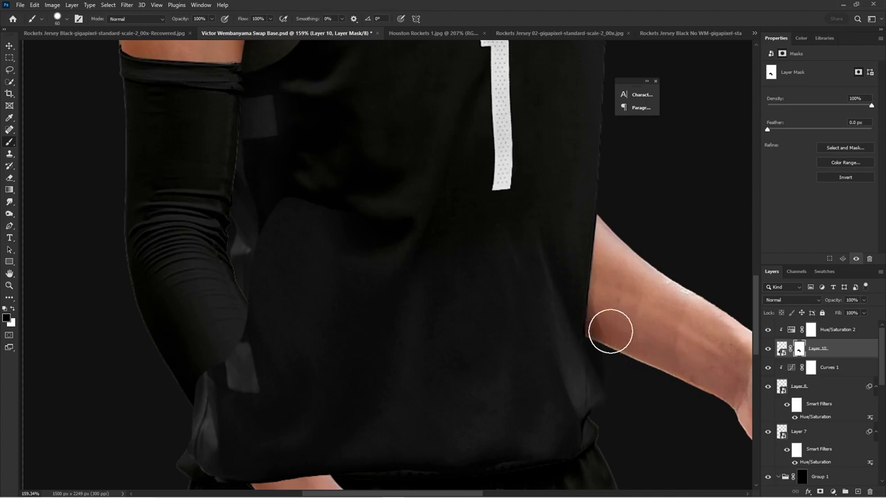
# Step: Enlarge the brush and mask the excess fabric along the jersey's edge just below the bare forearm
pyautogui.scroll(-10, 552, 284)
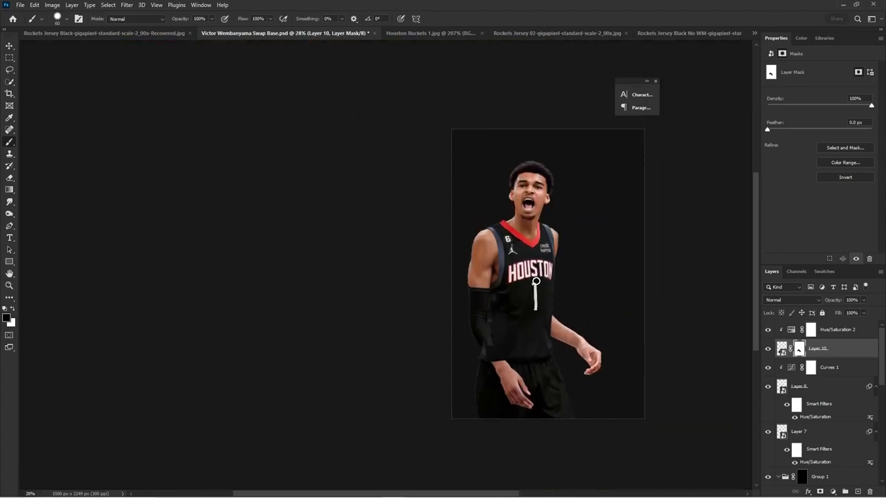
pyautogui.scroll(5, 546, 351)
pyautogui.scroll(3, 547, 349)
pyautogui.press(']')
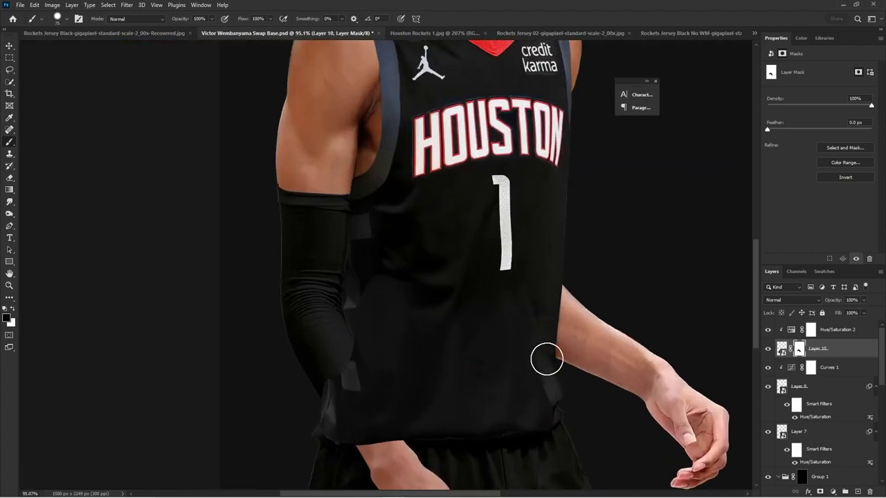
pyautogui.moveTo(567, 372); pyautogui.dragTo(577, 412)
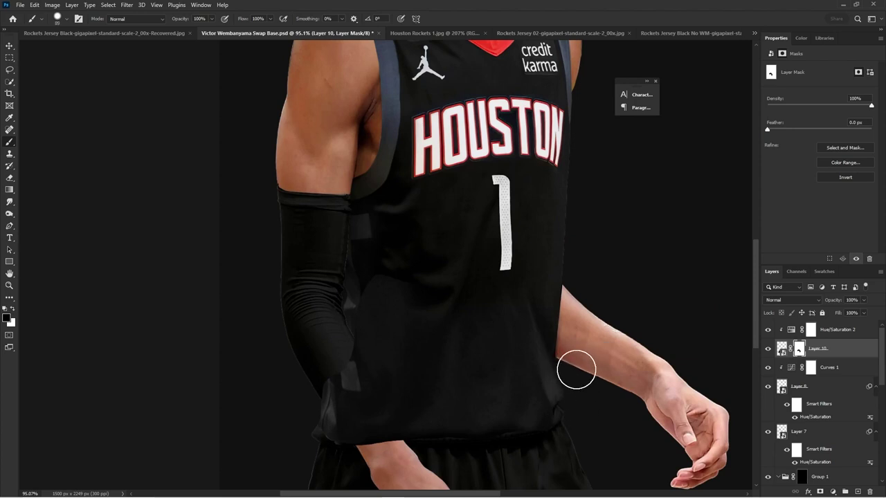
# Step: Paint black on the Layer 10 mask over the arm sleeve and the fabric spilling past the jersey's sleeve-side edge
pyautogui.moveTo(346, 258)
pyautogui.mouseDown()
pyautogui.moveTo(392, 256)
pyautogui.moveTo(386, 74)
pyautogui.mouseUp()
pyautogui.moveTo(349, 261)
pyautogui.mouseDown()
pyautogui.moveTo(316, 308)
pyautogui.moveTo(275, 409)
pyautogui.moveTo(286, 412)
pyautogui.moveTo(291, 441)
pyautogui.moveTo(334, 415)
pyautogui.mouseUp()
pyautogui.moveTo(316, 387); pyautogui.dragTo(305, 401)
pyautogui.moveTo(310, 193)
pyautogui.mouseDown()
pyautogui.moveTo(366, 325)
pyautogui.moveTo(300, 339)
pyautogui.mouseUp()
# Step: Undo the soft stroke at the sleeved arm's wrist and mask the patch off it with a 60 px, 100% hardness brush
pyautogui.scroll(7, 354, 429)
pyautogui.moveTo(377, 394); pyautogui.dragTo(428, 396)
pyautogui.moveTo(408, 398); pyautogui.dragTo(356, 289)
pyautogui.hotkey('ctrl', 'z')
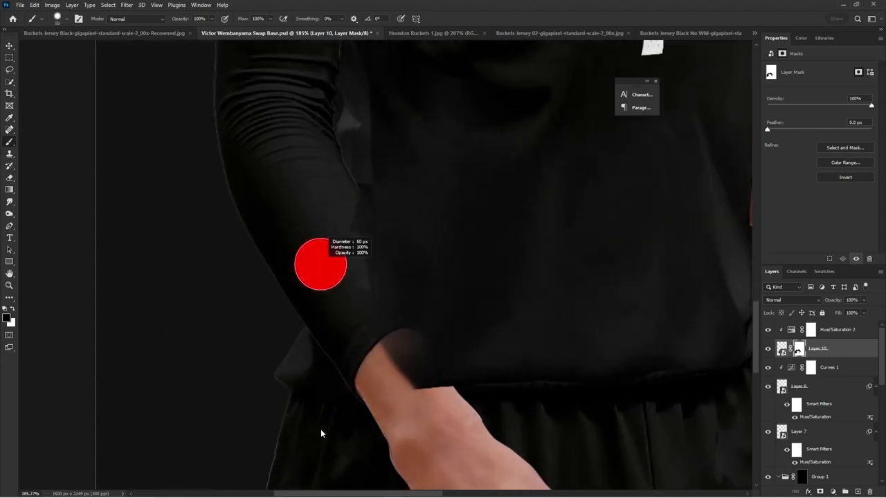
pyautogui.moveTo(415, 360)
pyautogui.mouseDown()
pyautogui.moveTo(409, 395)
pyautogui.moveTo(388, 336)
pyautogui.mouseUp()
pyautogui.moveTo(434, 408)
pyautogui.mouseDown()
pyautogui.moveTo(380, 311)
pyautogui.moveTo(326, 173)
pyautogui.moveTo(332, 3)
pyautogui.mouseUp()
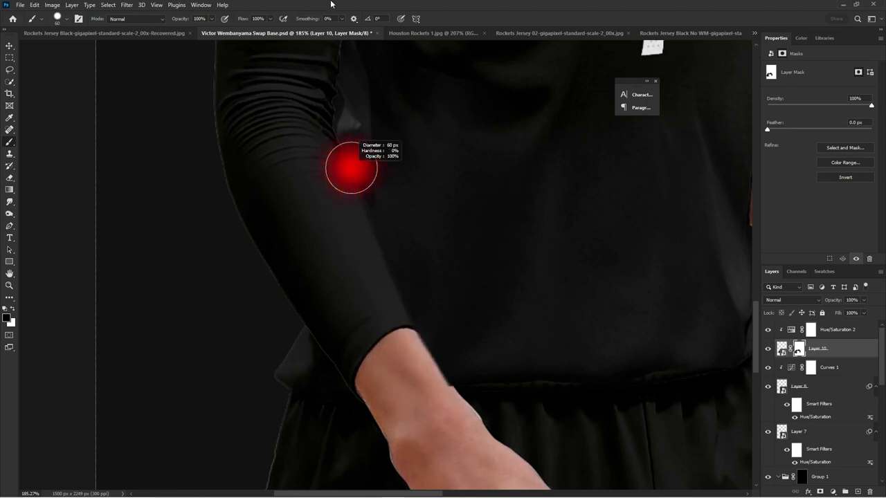
# Step: Set the brush hardness to 0%, blend the patch into the jersey beside the sleeve and enlarge the brush to 244 px
pyautogui.moveTo(377, 191)
pyautogui.mouseDown()
pyautogui.moveTo(355, 166)
pyautogui.moveTo(407, 164)
pyautogui.mouseUp()
pyautogui.press('x')
pyautogui.scroll(3, 406, 164)
pyautogui.scroll(1, 394, 82)
pyautogui.scroll(2, 394, 82)
pyautogui.press(']')
pyautogui.press(']')
pyautogui.press(']')
pyautogui.press(']')
pyautogui.press(']')
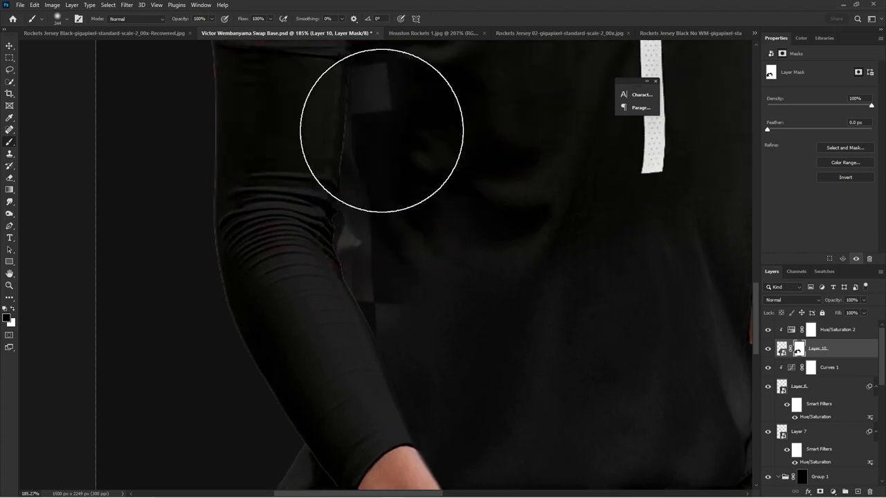
# Step: Shrink the brush to 56 px and mask the patch over the side panel's lower square beside the sleeve
pyautogui.scroll(-4, 403, 120)
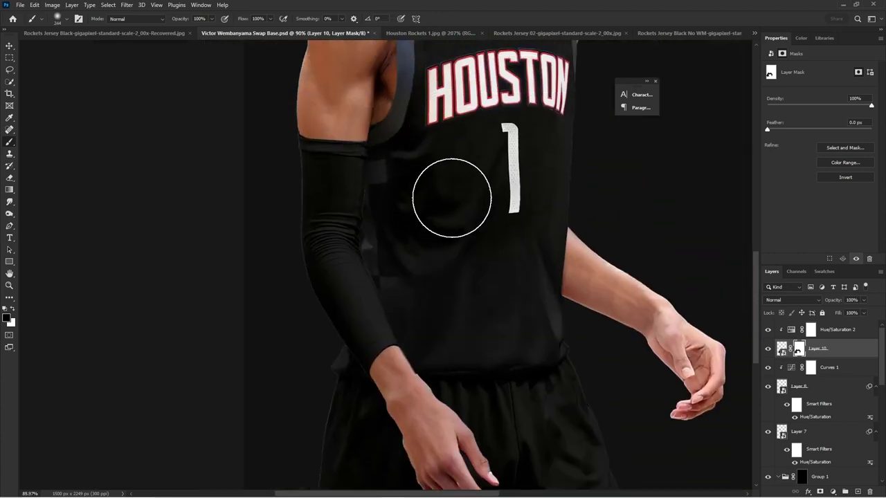
pyautogui.press('[')
pyautogui.press('[')
pyautogui.press('[')
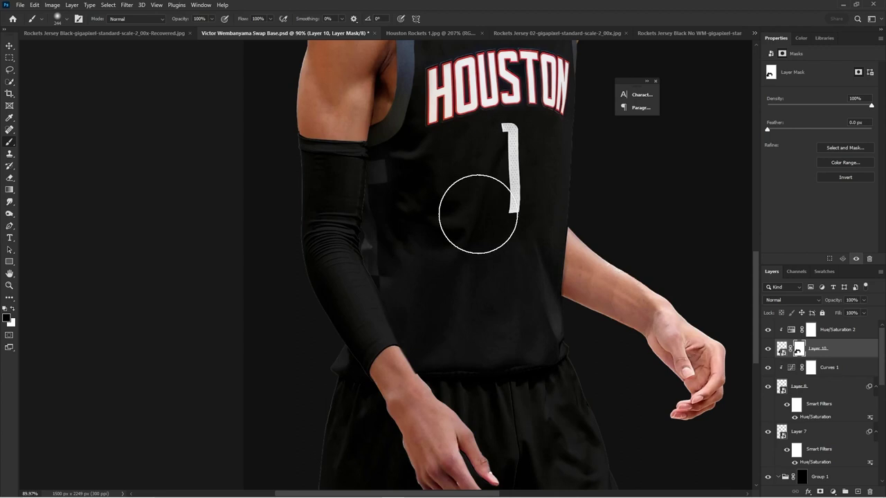
pyautogui.scroll(3, 384, 294)
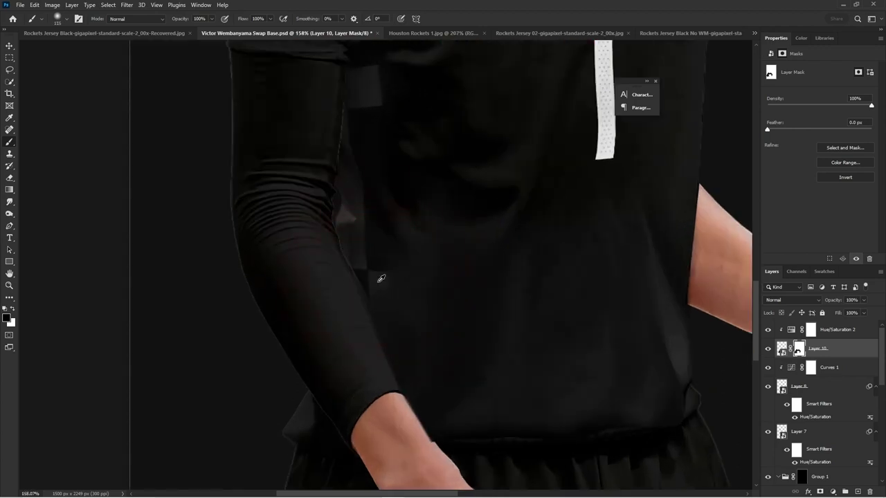
pyautogui.moveTo(371, 283)
pyautogui.mouseDown()
pyautogui.moveTo(354, 282)
pyautogui.moveTo(388, 285)
pyautogui.moveTo(387, 301)
pyautogui.mouseUp()
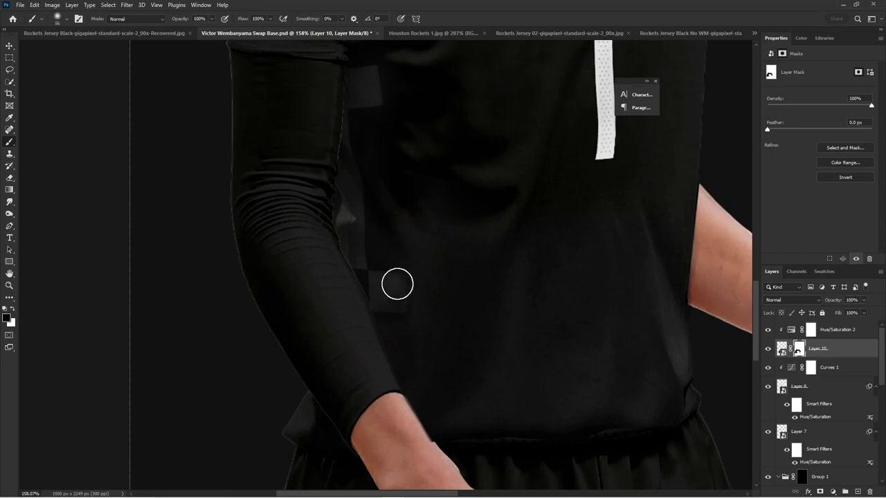
# Step: Examine how the Layer 10 patch blends into the jersey, comparing it hidden and shown at different magnifications
pyautogui.scroll(-5, 427, 242)
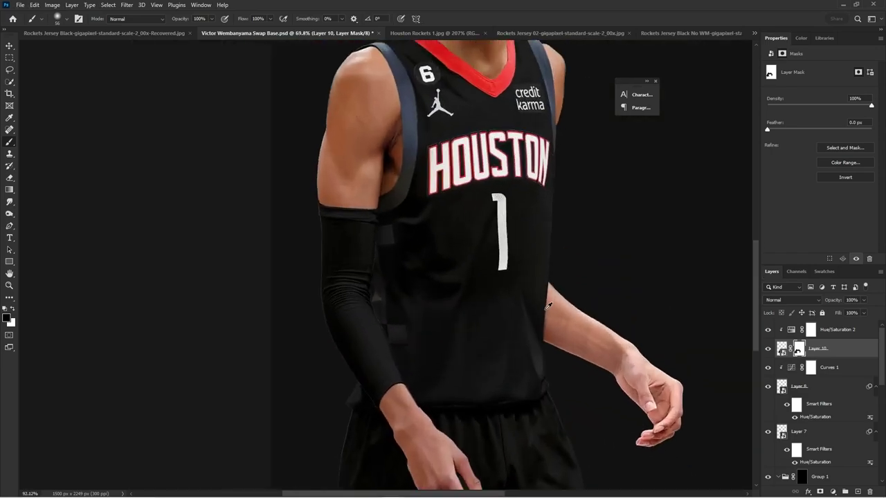
pyautogui.scroll(2, 548, 305)
pyautogui.scroll(-5, 573, 305)
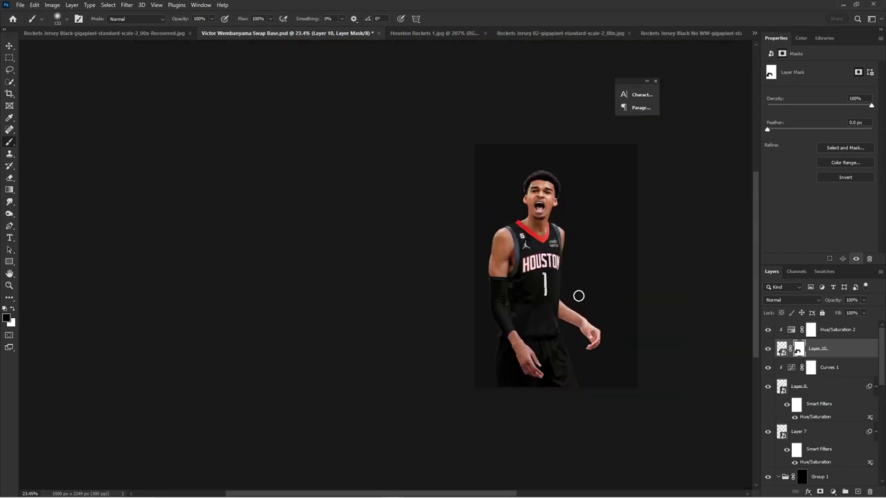
pyautogui.scroll(5, 606, 317)
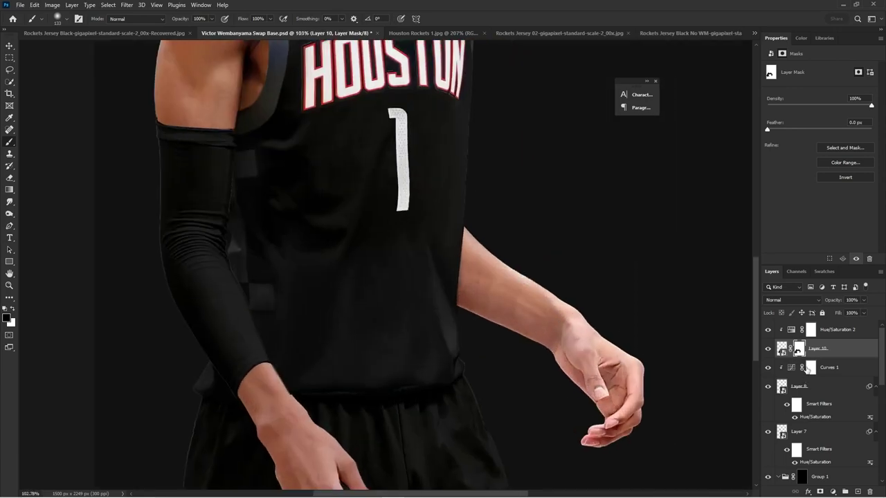
pyautogui.click(767, 350)
pyautogui.click(766, 350)
pyautogui.click(781, 349)
pyautogui.scroll(3, 303, 231)
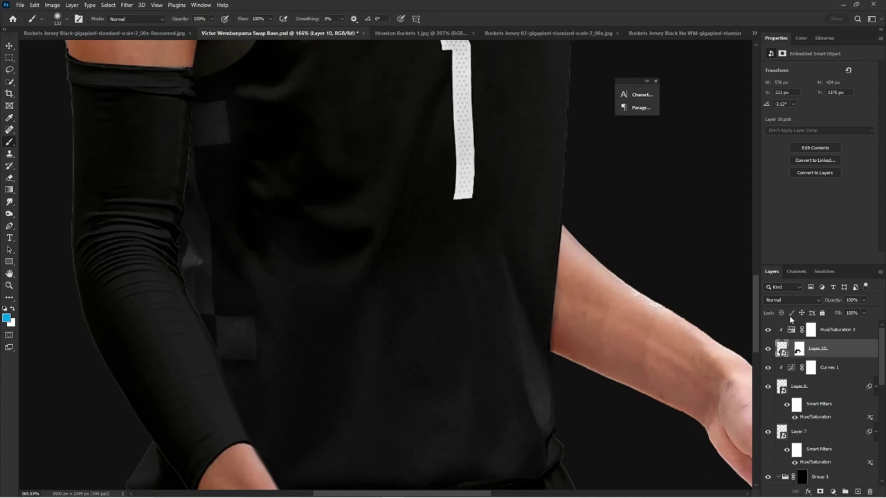
pyautogui.click(797, 351)
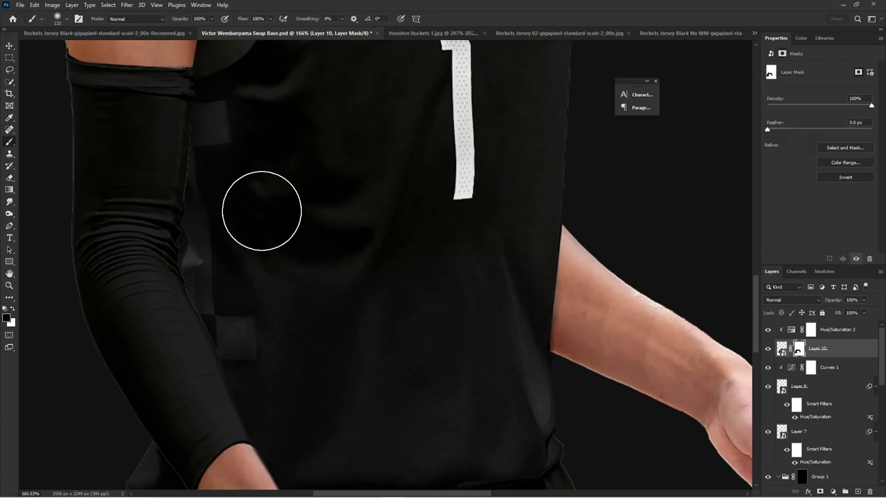
pyautogui.scroll(-8, 453, 210)
pyautogui.scroll(3, 506, 230)
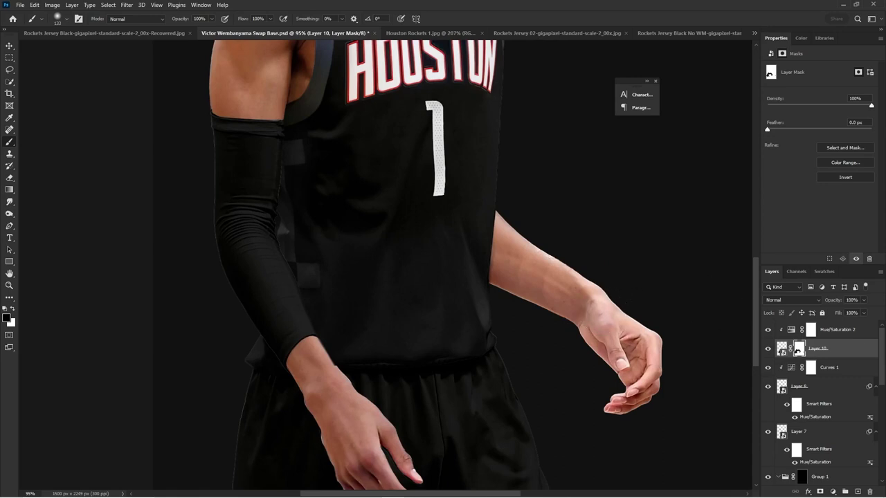
# Step: Add a Curves adjustment clipped to Layer 10 and darken the patch, pulling the highlights point to input 197, output 162
pyautogui.click(828, 351)
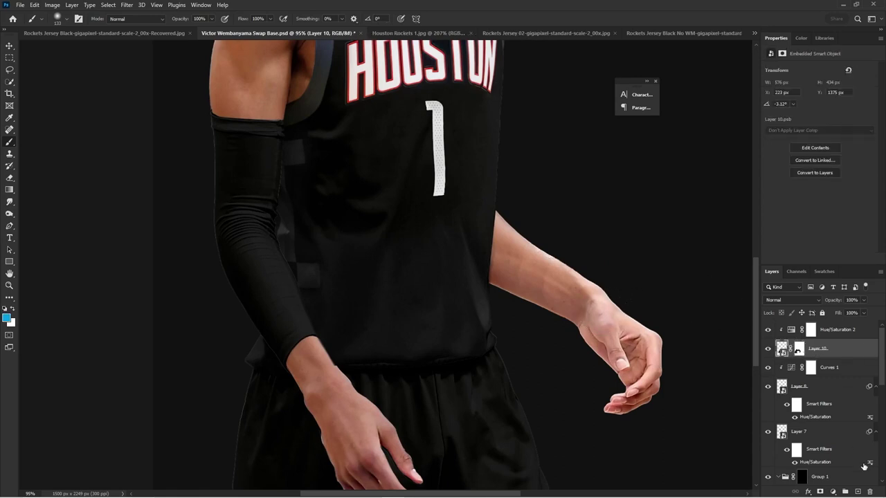
pyautogui.click(837, 493)
pyautogui.click(820, 375)
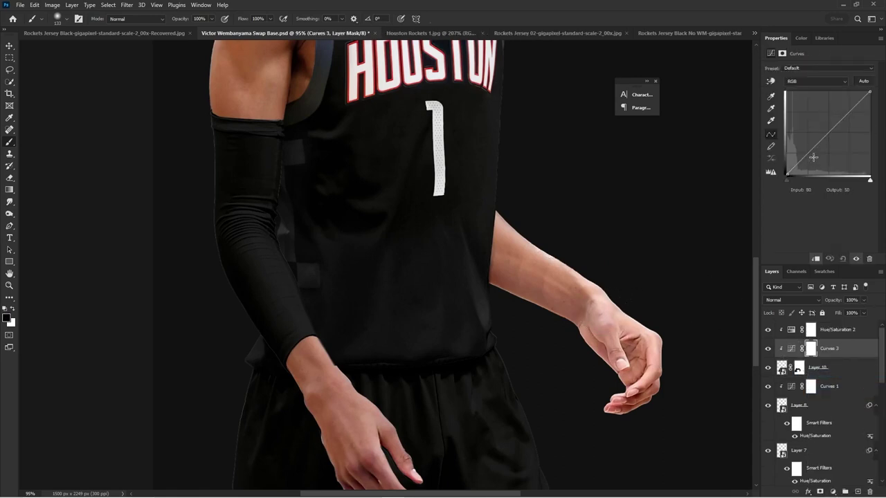
pyautogui.moveTo(813, 157); pyautogui.dragTo(815, 160)
pyautogui.moveTo(841, 116); pyautogui.dragTo(854, 126)
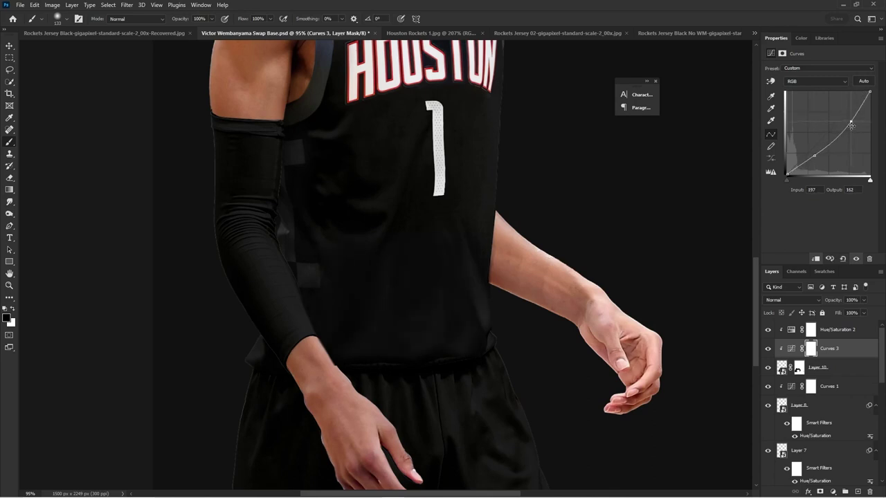
pyautogui.click(837, 354)
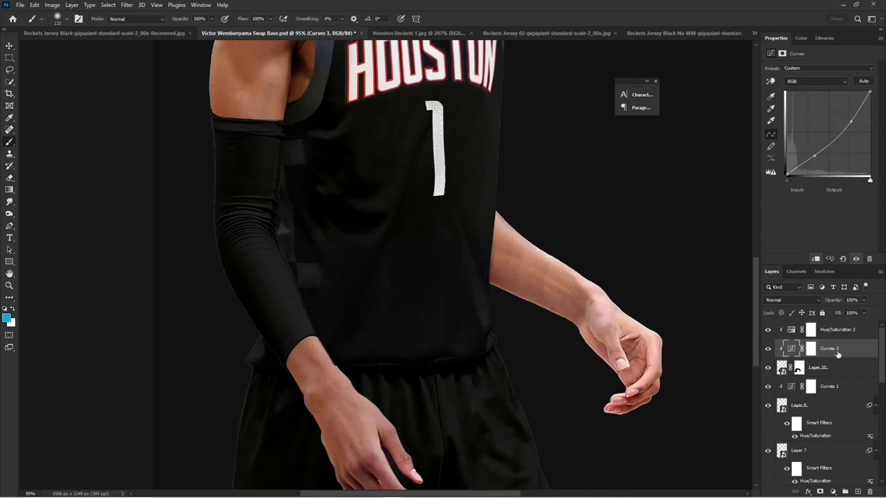
# Step: Add a clipped Brightness/Contrast adjustment at brightness -88 above Curves 3, invert its mask and prepare white for brushing shading onto the lower jersey
pyautogui.click(833, 491)
pyautogui.click(834, 356)
pyautogui.moveTo(819, 95); pyautogui.dragTo(793, 94)
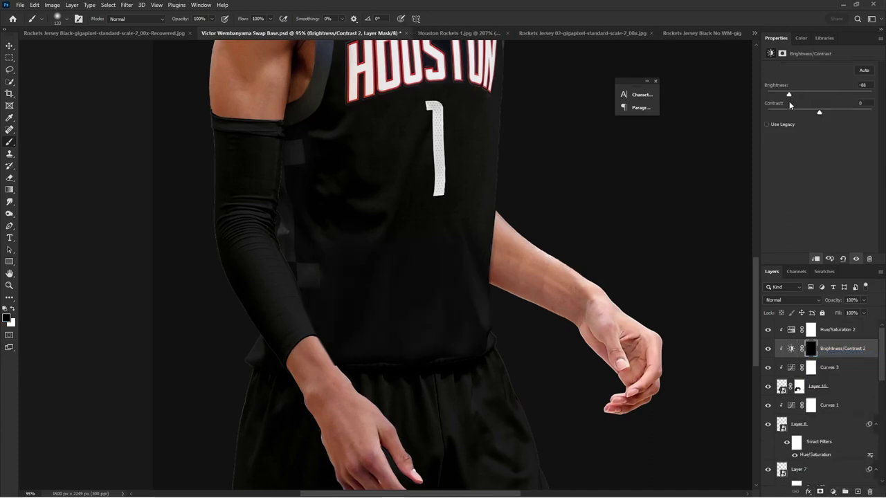
pyautogui.scroll(4, 560, 287)
pyautogui.press('x')
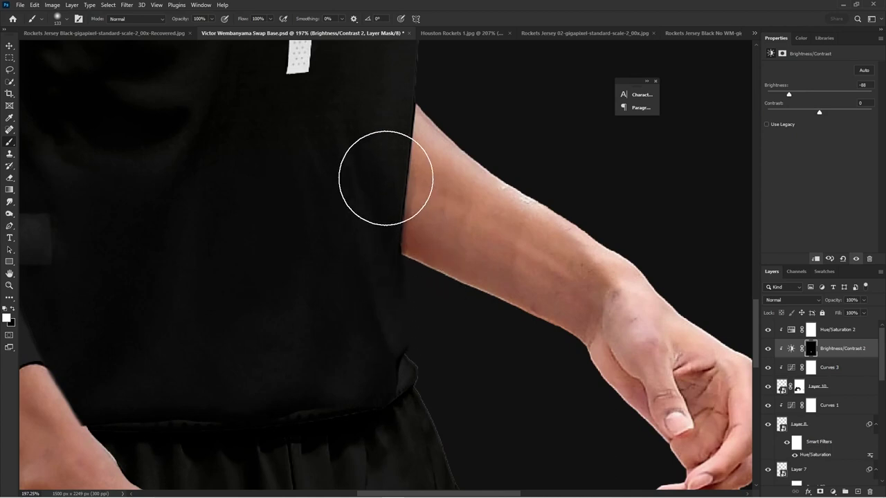
# Step: Refine the Layer 10 mask around the jersey's lower corner beside the shorts, resizing the brush and blending the fabric along the hem
pyautogui.click(796, 389)
pyautogui.press('x')
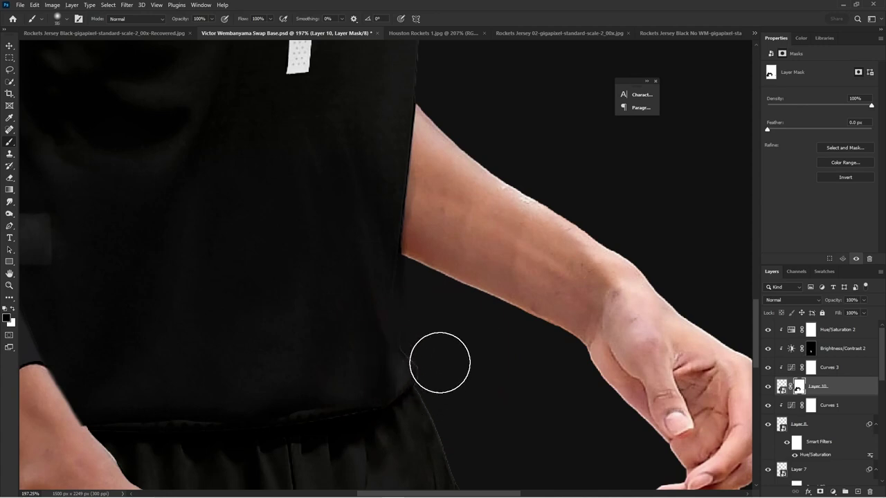
pyautogui.hotkey('ctrl', 'z')
pyautogui.keyDown('alt'); pyautogui.rightClick(379, 372); pyautogui.keyUp('alt')
pyautogui.press('x')
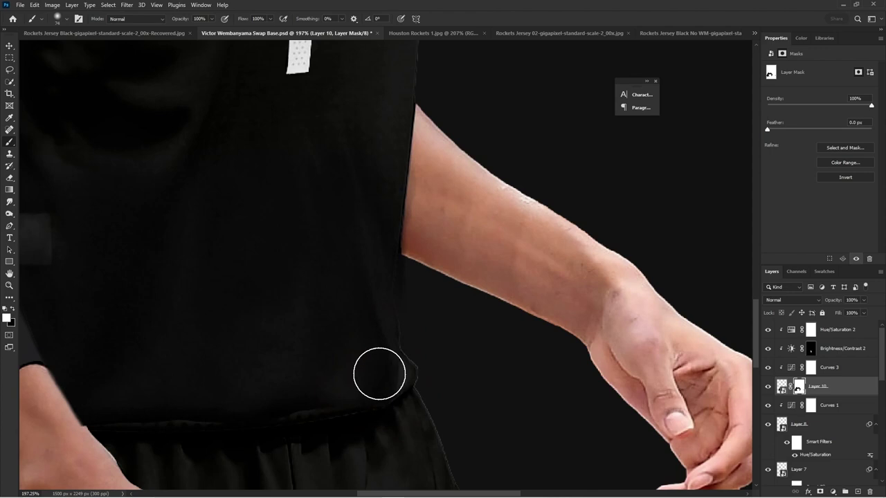
pyautogui.keyDown('alt'); pyautogui.rightClick(357, 369); pyautogui.keyUp('alt')
pyautogui.moveTo(386, 375); pyautogui.dragTo(306, 378)
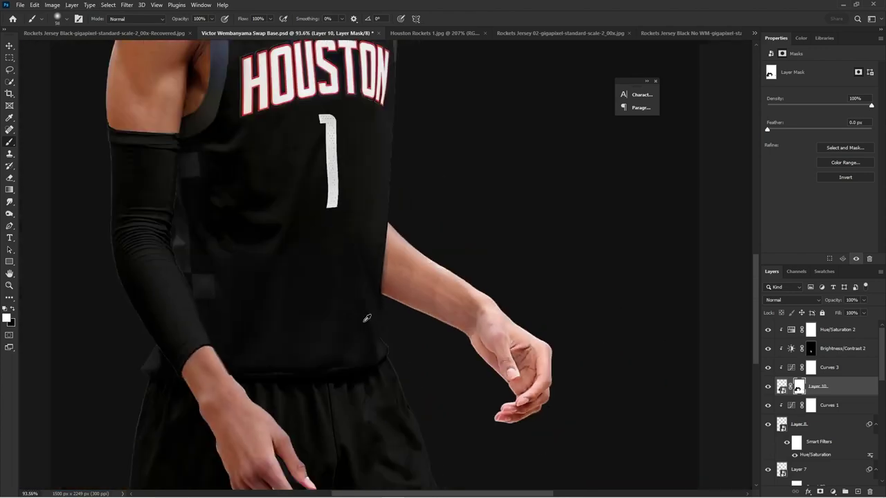
# Step: Ready the Clone Stamp at about 21 px on the Clear Jersey Mask layer and sample black fabric below the HOUSTON lettering
pyautogui.scroll(1, 278, 223)
pyautogui.scroll(2, 284, 225)
pyautogui.press('v')
pyautogui.click(296, 228)
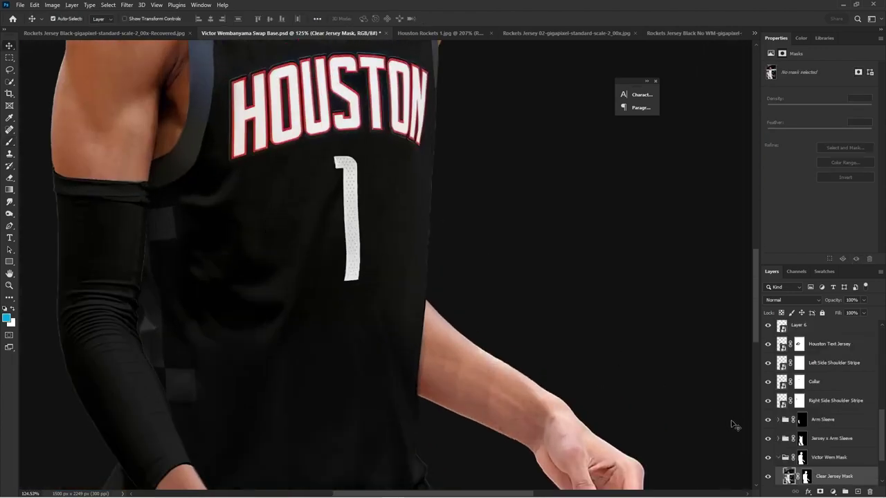
pyautogui.click(11, 154)
pyautogui.scroll(2, 331, 288)
pyautogui.keyDown('alt'); pyautogui.rightClick(348, 320); pyautogui.keyUp('alt')
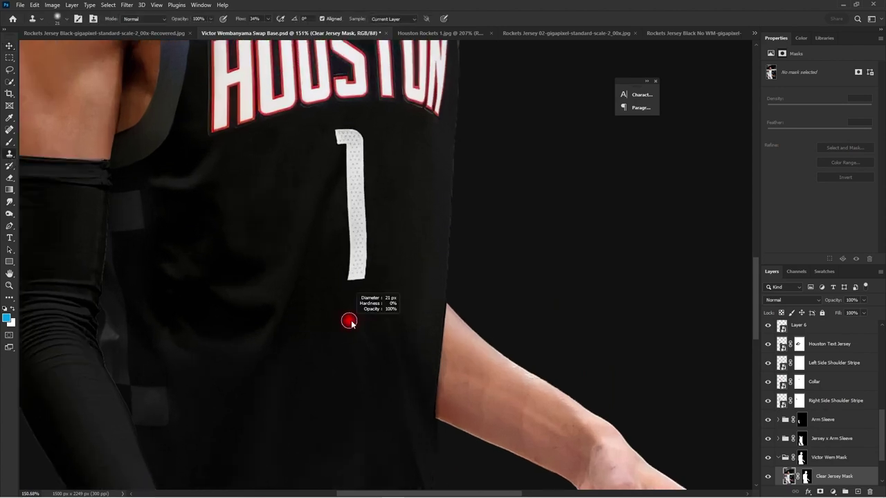
pyautogui.keyDown('alt'); pyautogui.click(271, 185); pyautogui.keyUp('alt')
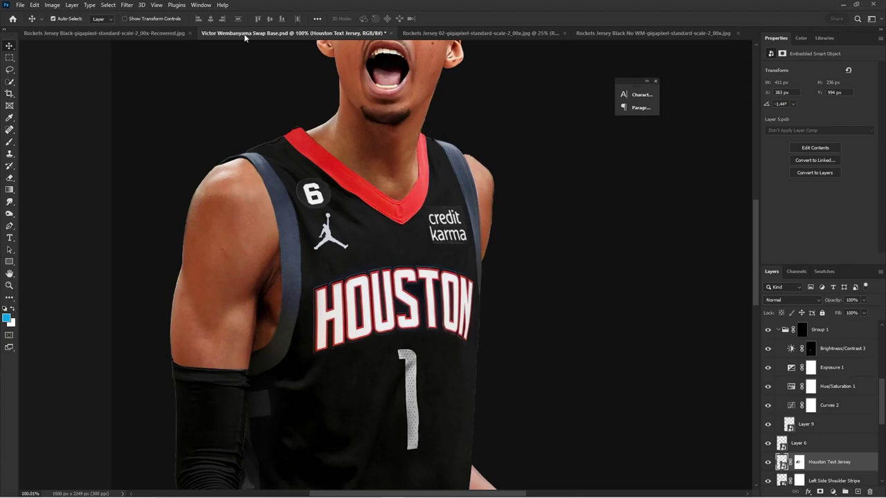
# Step: Add a Brightness/Contrast adjustment above Layer 7, the number 6 patch on the chest
pyautogui.scroll(-4, 373, 221)
pyautogui.scroll(6, 359, 189)
pyautogui.scroll(-2, 380, 142)
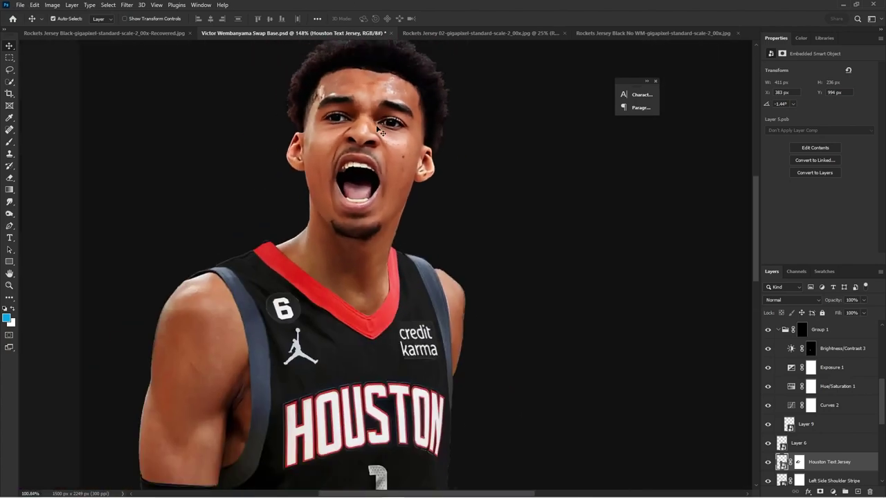
pyautogui.scroll(1, 384, 137)
pyautogui.scroll(1, 388, 138)
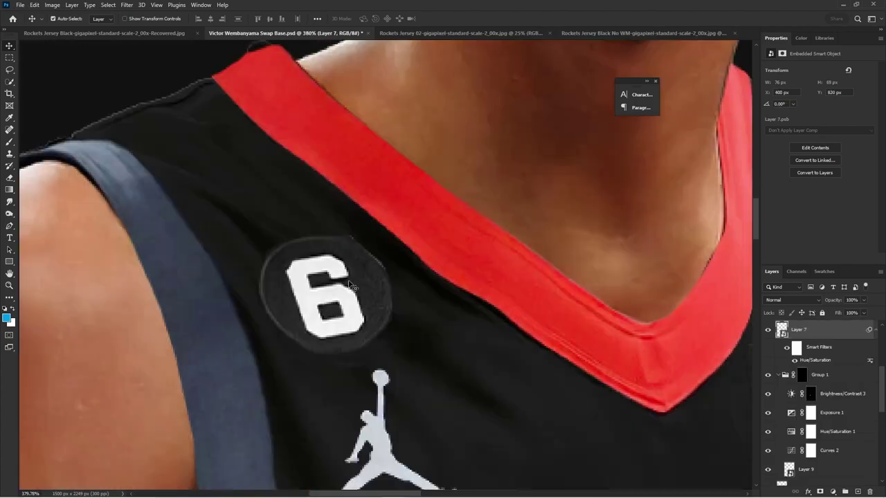
pyautogui.click(833, 488)
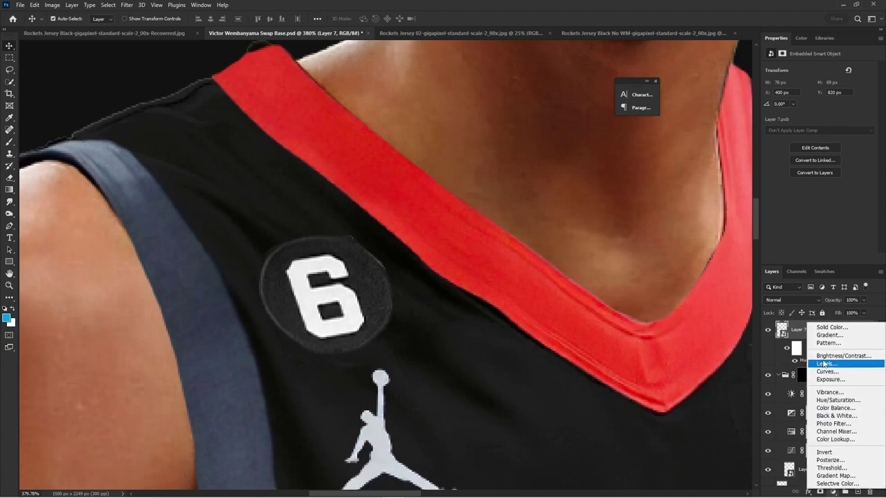
pyautogui.click(809, 367)
# Step: Load the number 6 patch's outline as a selection and create a new layer group masked to it
pyautogui.keyDown('ctrl'); pyautogui.click(782, 350); pyautogui.keyUp('ctrl')
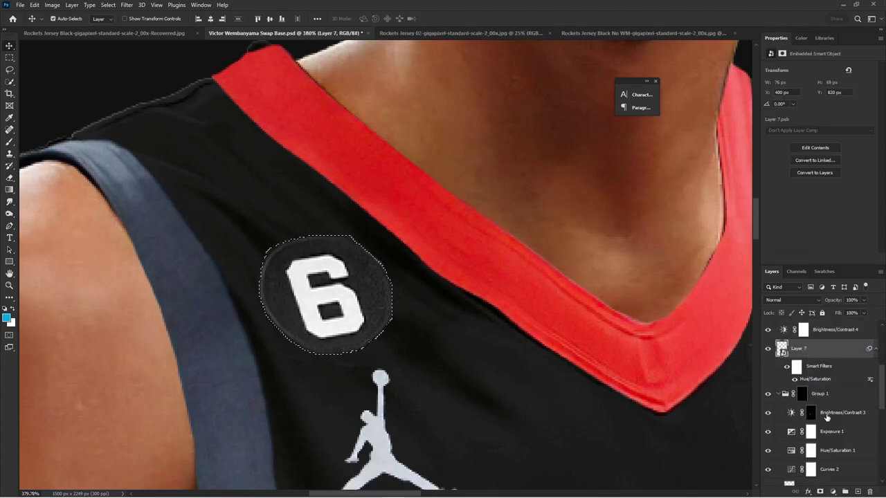
pyautogui.scroll(2, 842, 476)
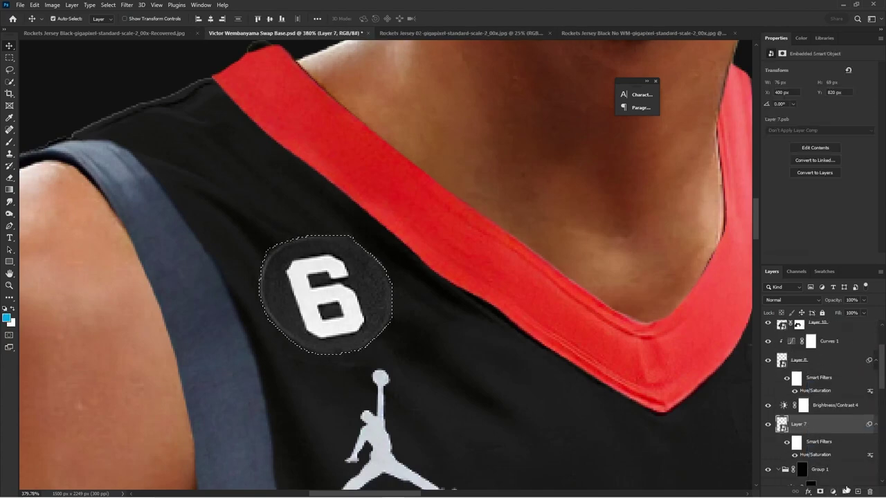
pyautogui.click(844, 491)
pyautogui.click(820, 490)
# Step: Put Layer 7 and its Brightness/Contrast adjustment into Group 2 and try a brightness of -84
pyautogui.click(815, 442)
pyautogui.moveTo(817, 407); pyautogui.dragTo(835, 407)
pyautogui.click(816, 446)
pyautogui.keyDown('shift'); pyautogui.click(833, 426); pyautogui.keyUp('shift')
pyautogui.click(833, 424)
pyautogui.moveTo(818, 93); pyautogui.dragTo(790, 97)
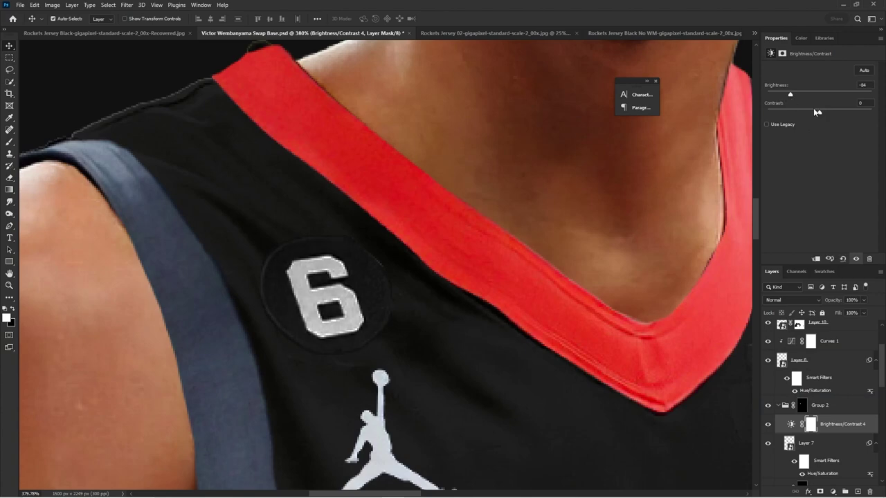
# Step: Try an Exposure adjustment of -2.77 above the number 6 patch and invert its mask
pyautogui.click(832, 491)
pyautogui.click(841, 375)
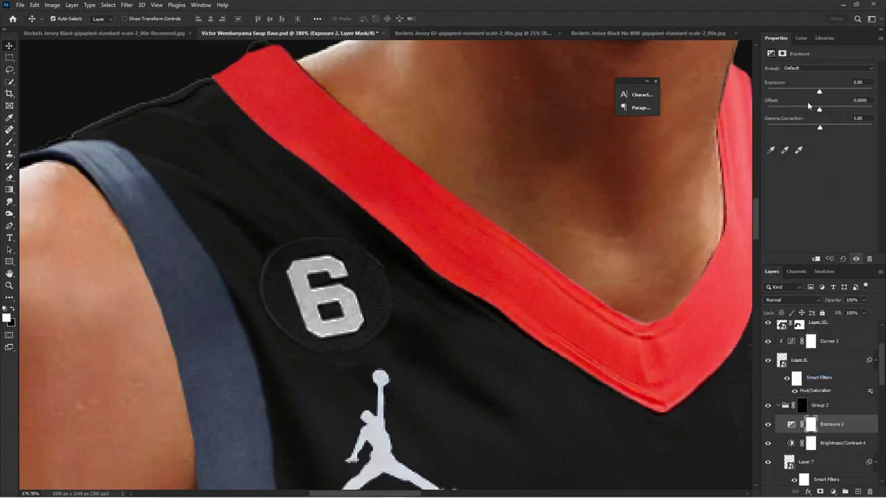
pyautogui.moveTo(819, 92); pyautogui.dragTo(797, 94)
pyautogui.hotkey('ctrl', 'i')
pyautogui.press('b')
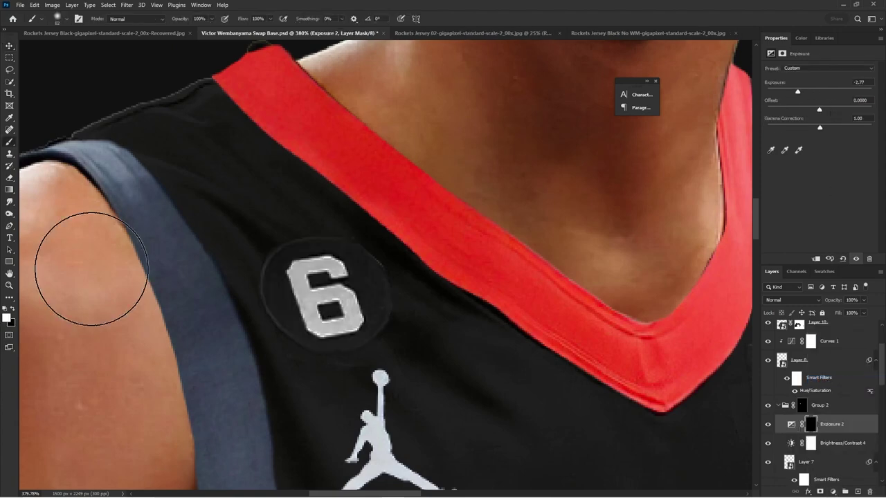
# Step: Try brushing shading over the number 6 patch on the Exposure mask, undoing unwanted strokes and changing the brush size
pyautogui.moveTo(261, 237); pyautogui.dragTo(325, 317)
pyautogui.hotkey('ctrl', 'z')
pyautogui.keyDown('alt'); pyautogui.rightClick(269, 251); pyautogui.keyUp('alt')
pyautogui.moveTo(269, 251); pyautogui.dragTo(456, 442)
pyautogui.press('x')
pyautogui.hotkey('ctrl', 'z')
pyautogui.moveTo(332, 291); pyautogui.dragTo(310, 250)
pyautogui.hotkey('ctrl', 'z')
pyautogui.moveTo(274, 306); pyautogui.dragTo(387, 371)
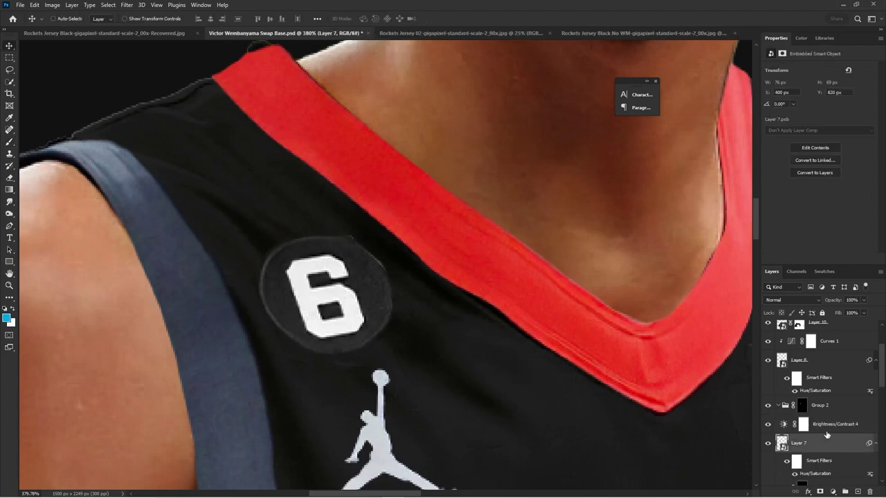
# Step: Move Layer 7 and its Brightness/Contrast adjustment into Group 2, setting brightness to -84 and contrast to -27
pyautogui.keyDown('shift'); pyautogui.click(830, 428); pyautogui.keyUp('shift')
pyautogui.moveTo(830, 426); pyautogui.dragTo(833, 407)
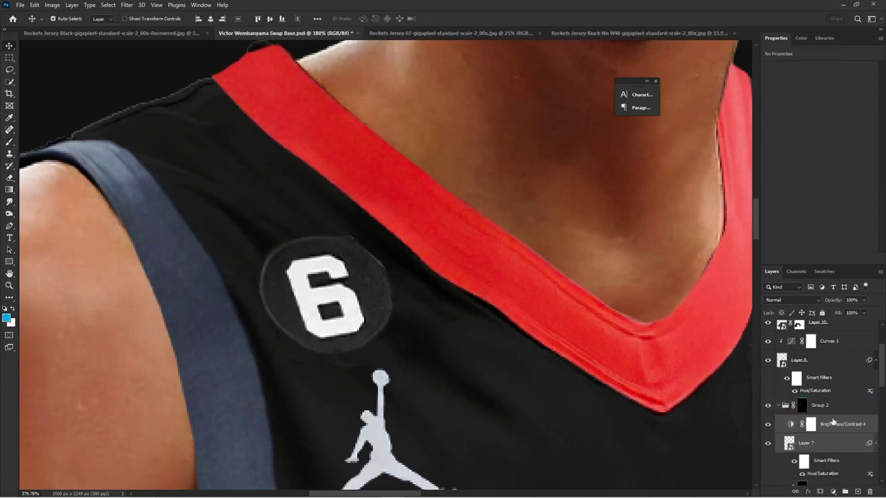
pyautogui.moveTo(808, 89); pyautogui.dragTo(790, 97)
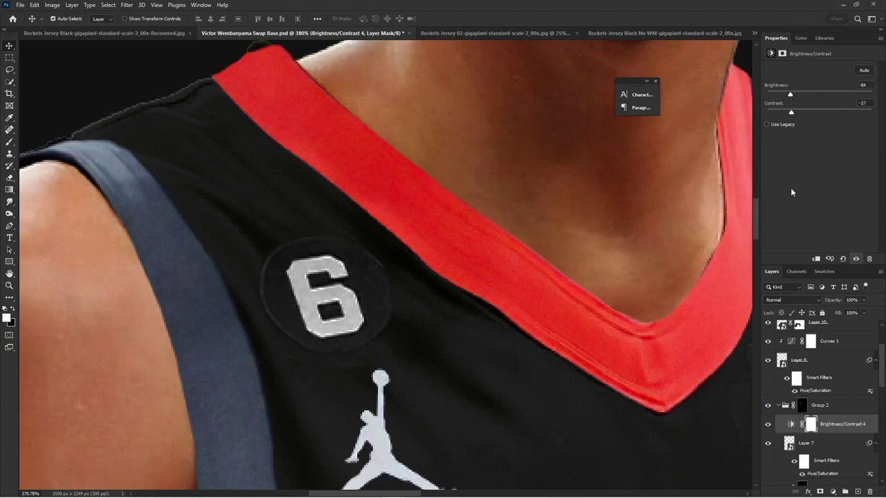
# Step: Add an Exposure adjustment of -2.77 above Brightness/Contrast 4, invert its mask and ready the brush
pyautogui.click(791, 424)
pyautogui.click(833, 492)
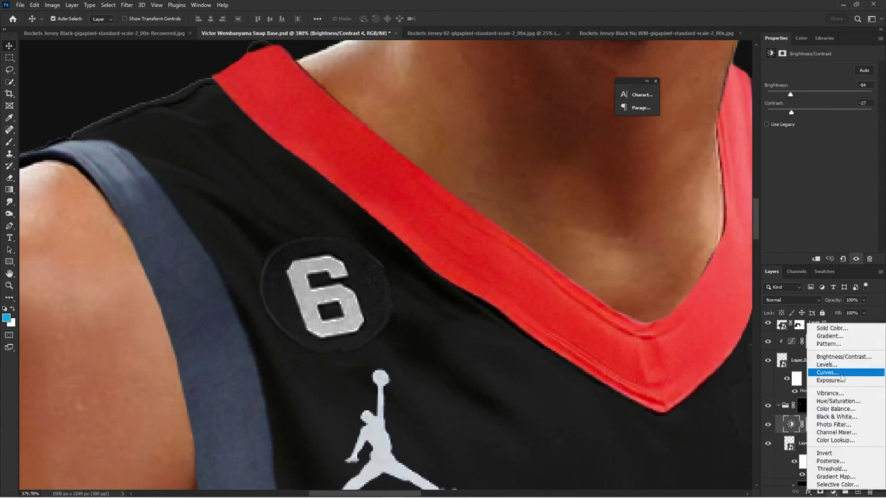
pyautogui.click(837, 382)
pyautogui.moveTo(819, 92); pyautogui.dragTo(798, 95)
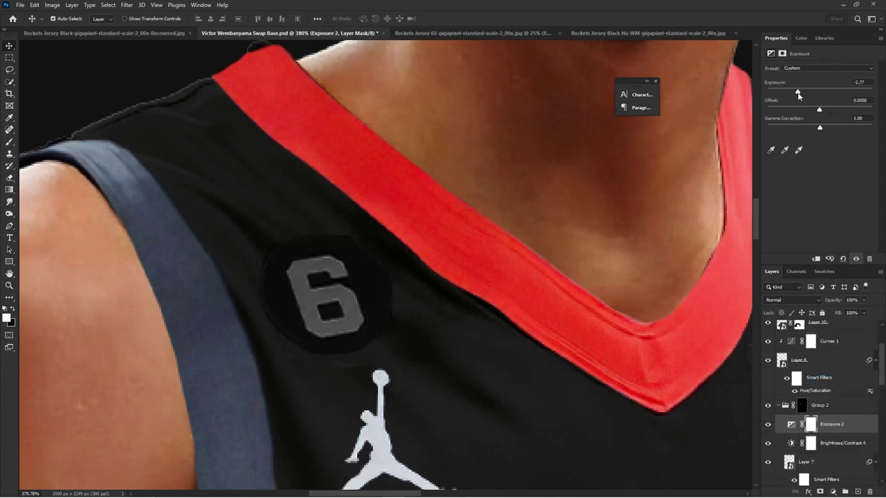
pyautogui.hotkey('ctrl', 'i')
pyautogui.press('b')
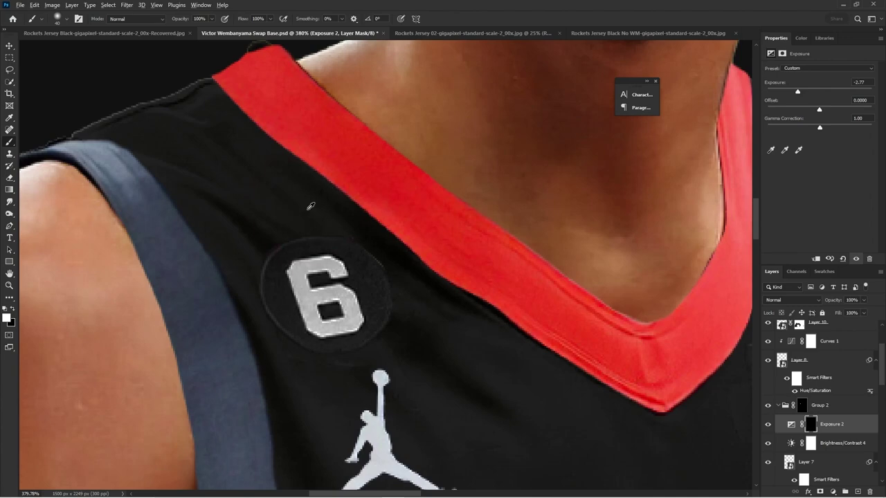
# Step: Shade parts of the number 6 patch on the Exposure mask with a soft brush of about 26 px, restoring overdarkened areas
pyautogui.moveTo(280, 253); pyautogui.dragTo(323, 316)
pyautogui.hotkey('ctrl', 'z')
pyautogui.keyDown('alt'); pyautogui.rightClick(277, 277); pyautogui.keyUp('alt')
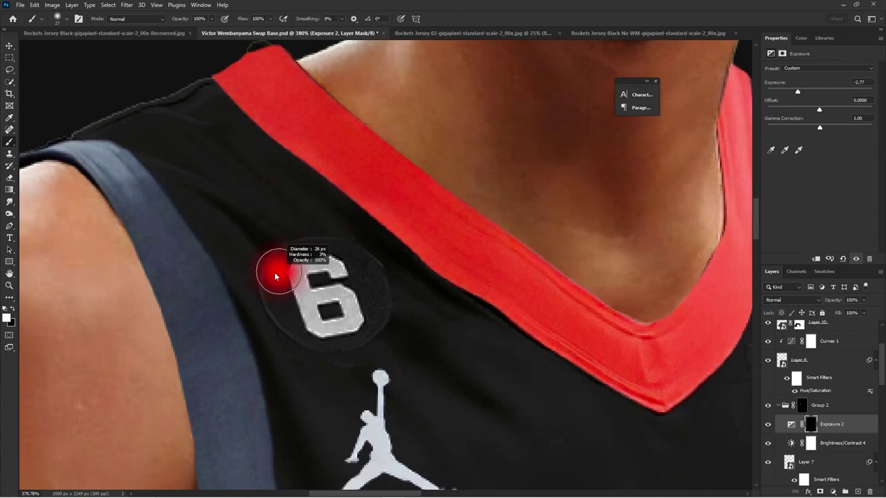
pyautogui.moveTo(282, 254); pyautogui.dragTo(364, 336)
pyautogui.press('x')
pyautogui.moveTo(353, 326)
pyautogui.mouseDown()
pyautogui.moveTo(319, 261)
pyautogui.moveTo(322, 269)
pyautogui.moveTo(309, 259)
pyautogui.mouseUp()
pyautogui.hotkey('ctrl', 'z')
pyautogui.hotkey('ctrl', 'z')
pyautogui.moveTo(353, 335)
pyautogui.mouseDown()
pyautogui.moveTo(341, 351)
pyautogui.moveTo(287, 323)
pyautogui.mouseUp()
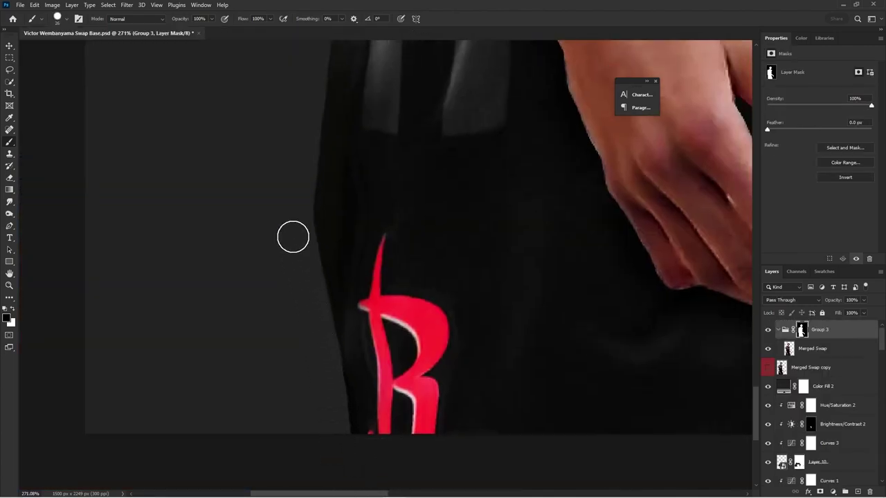
# Step: Mask away the rough outer edges of the shorts on the Group 3 mask with a 26 px black brush
pyautogui.scroll(-5, 298, 236)
pyautogui.scroll(6, 588, 232)
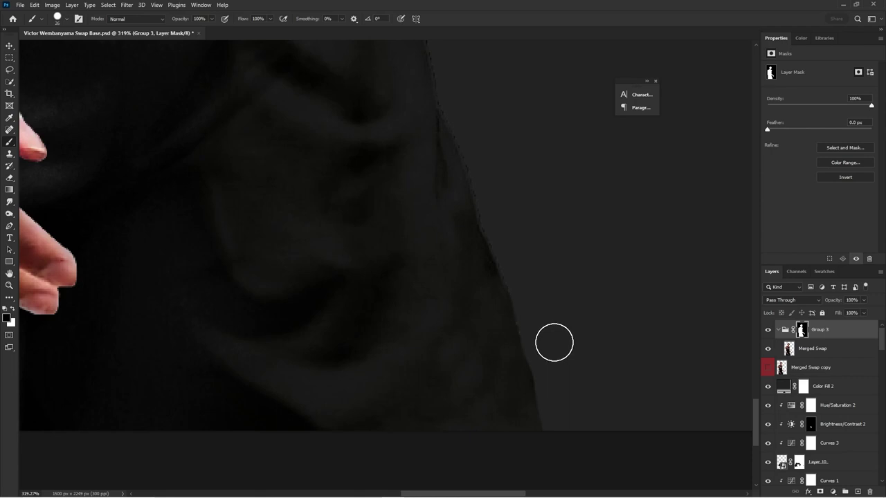
pyautogui.scroll(2, 442, 172)
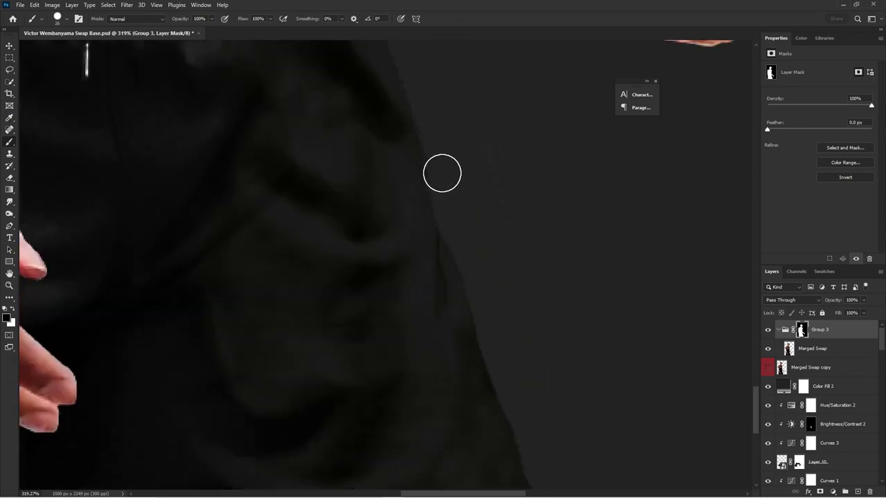
pyautogui.scroll(1, 431, 159)
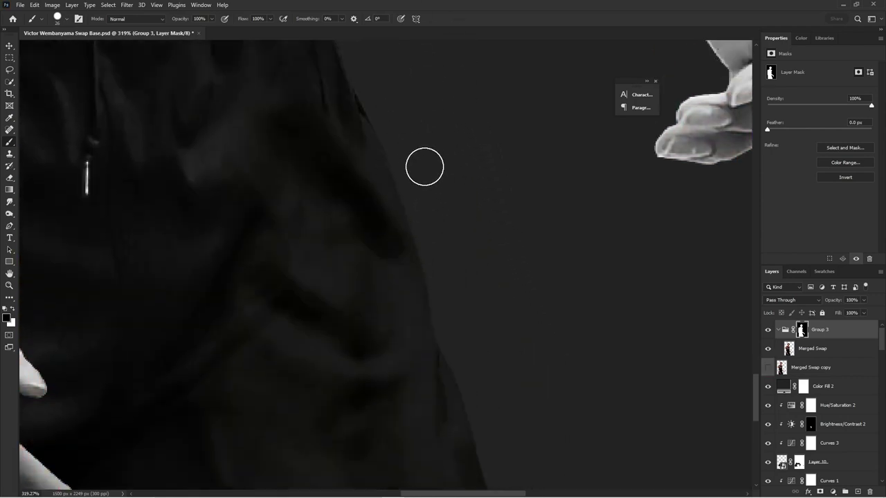
# Step: Clean the Group 3 mask along the jersey's hem and side with a 13 px brush, and turn off the greyscale display filter
pyautogui.scroll(-5, 366, 71)
pyautogui.scroll(5, 330, 133)
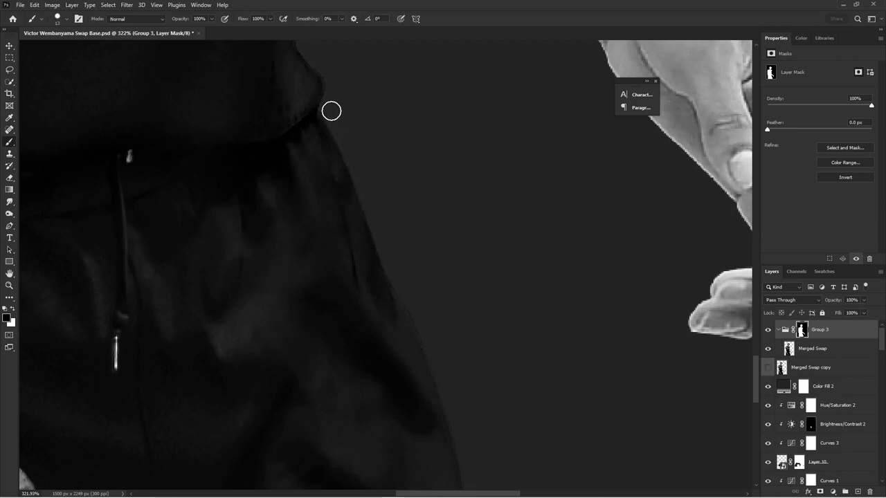
pyautogui.scroll(2, 331, 111)
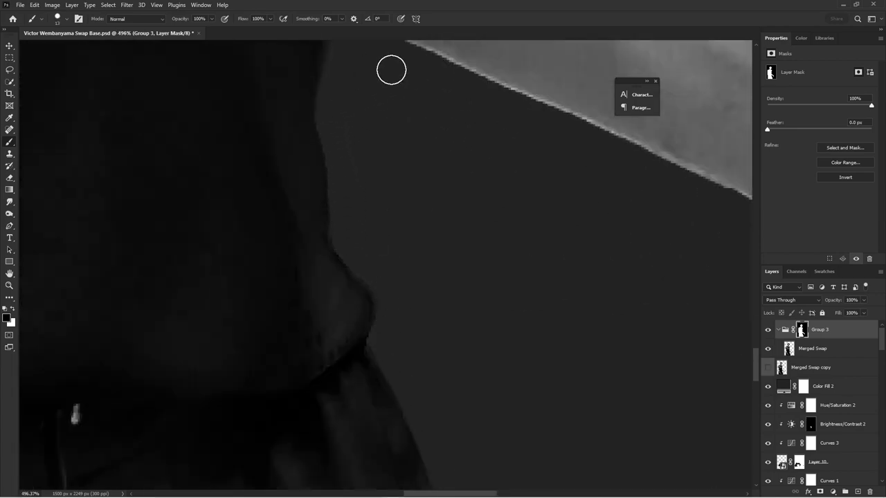
pyautogui.scroll(-2, 366, 242)
pyautogui.scroll(1, 536, 325)
pyautogui.press('ctrl+super+c')
pyautogui.scroll(-3, 265, 204)
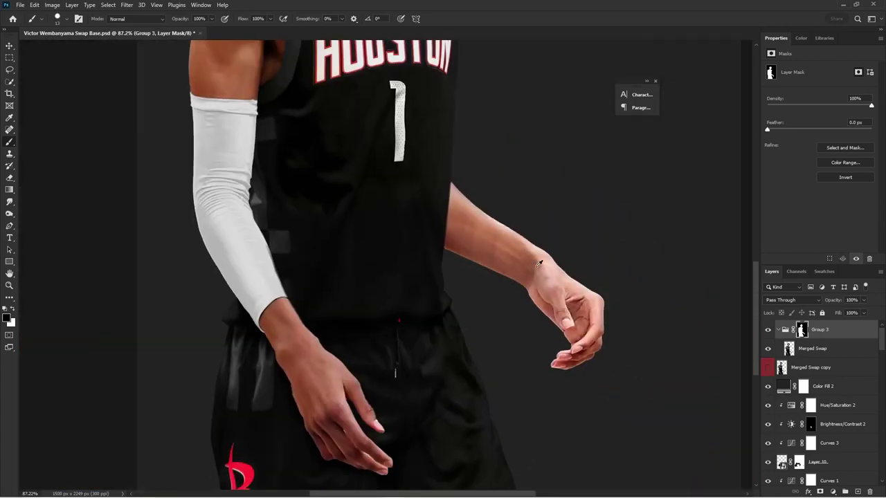
# Step: Clean up the Group 3 mask along the player's shoulder edge and check the outline around the head
pyautogui.scroll(4, 187, 198)
pyautogui.scroll(-1, 260, 147)
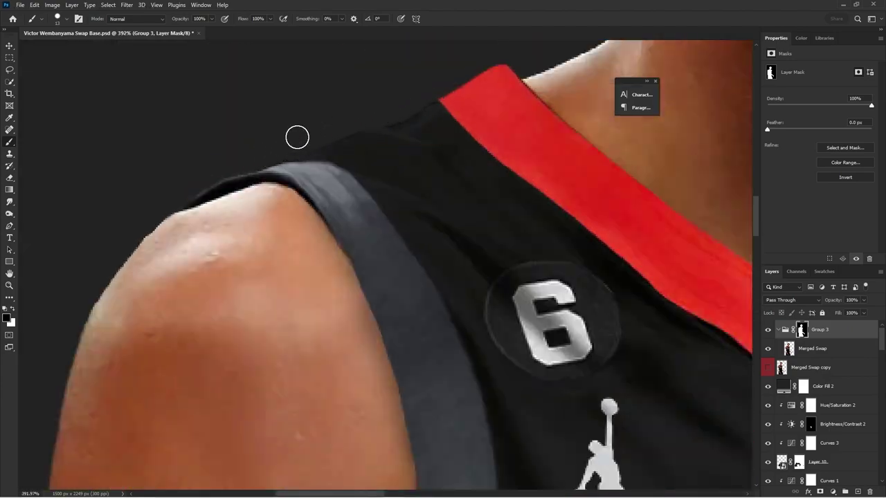
pyautogui.scroll(-4, 333, 126)
pyautogui.scroll(3, 575, 265)
pyautogui.scroll(3, 453, 183)
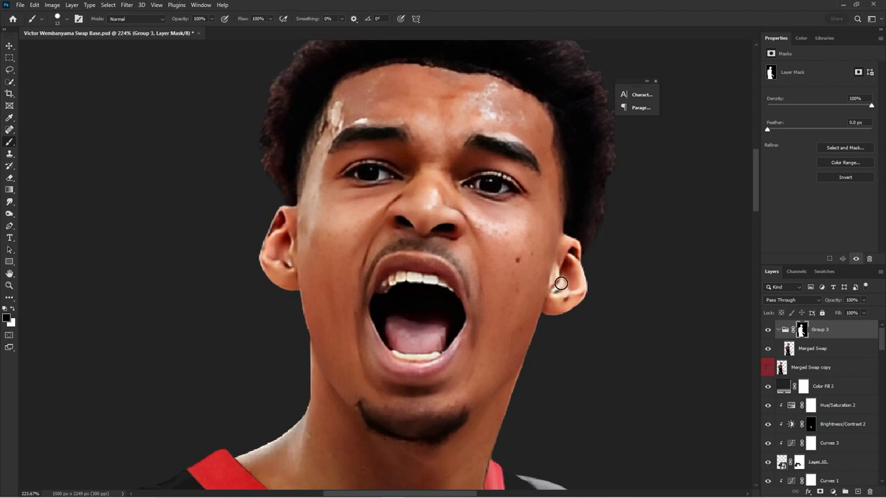
pyautogui.scroll(-6, 567, 282)
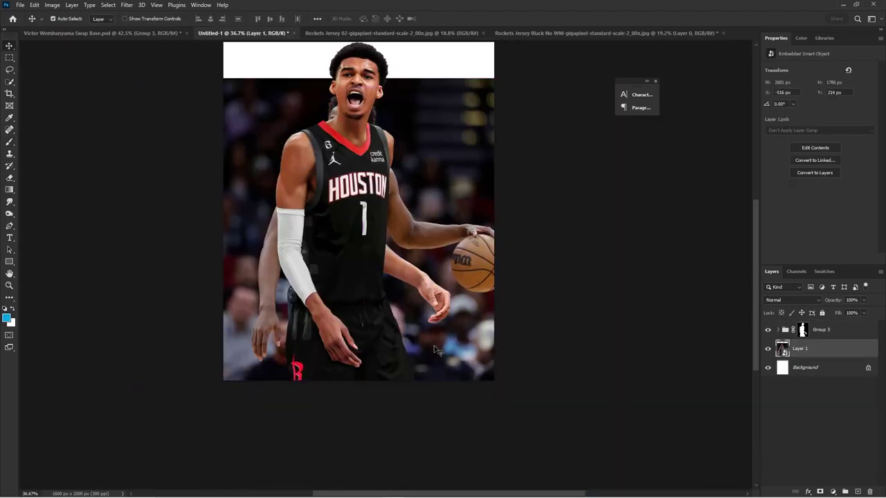
pyautogui.scroll(2, 404, 302)
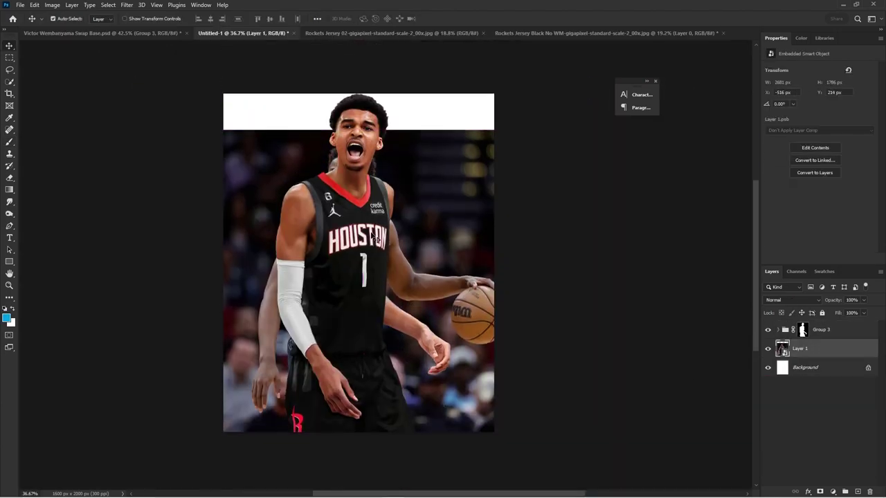
pyautogui.scroll(3, 340, 176)
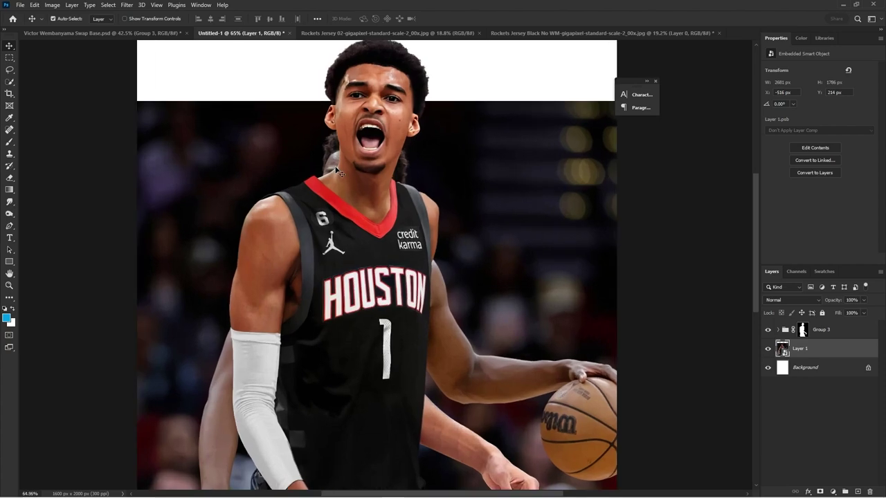
# Step: Compare the new composition with the open Rockets reference photos and the jersey swap document
pyautogui.scroll(-2, 360, 193)
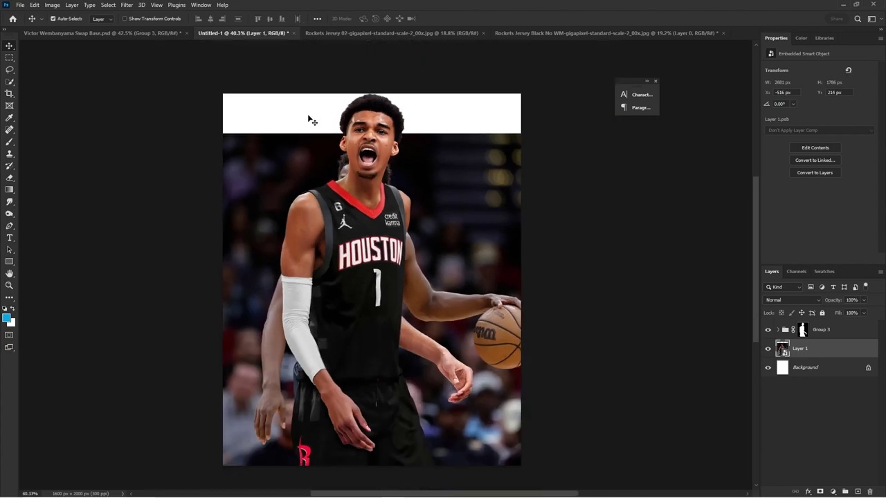
pyautogui.click(352, 32)
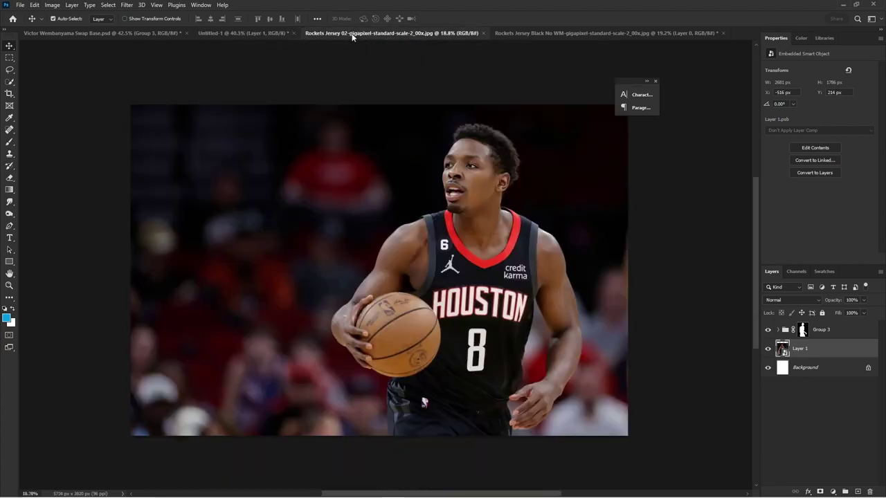
pyautogui.click(554, 34)
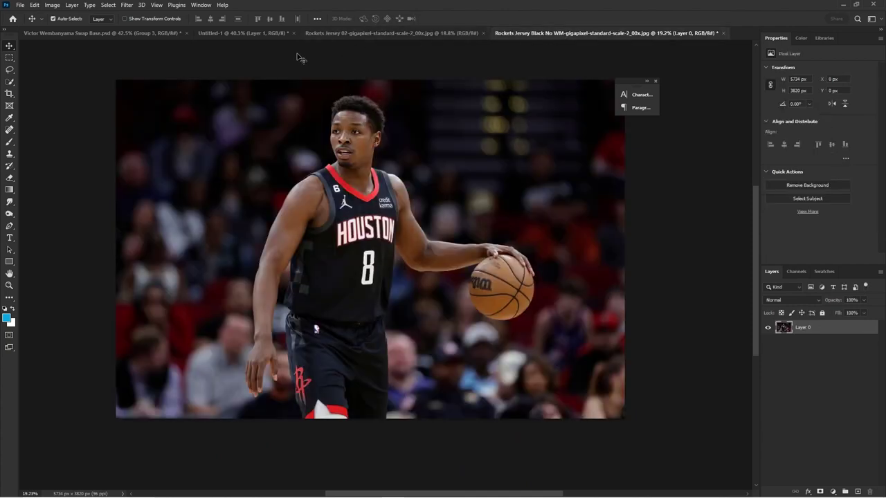
pyautogui.click(127, 33)
pyautogui.click(263, 32)
pyautogui.click(364, 33)
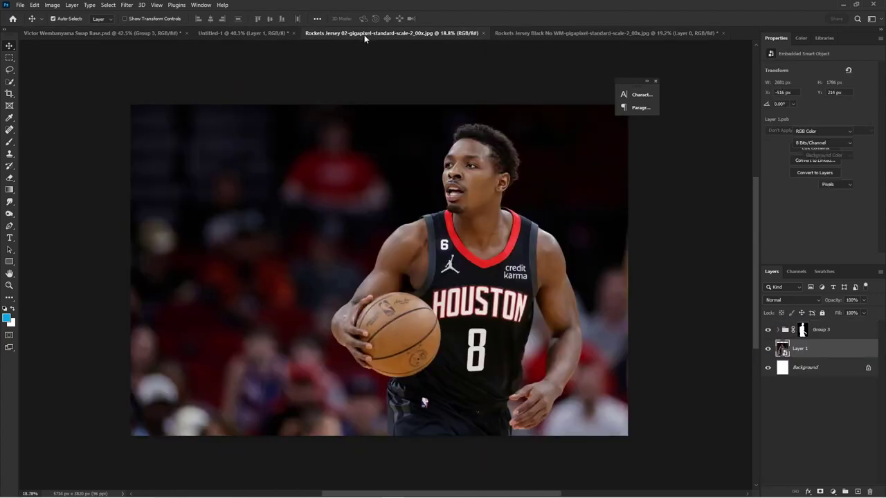
pyautogui.click(235, 33)
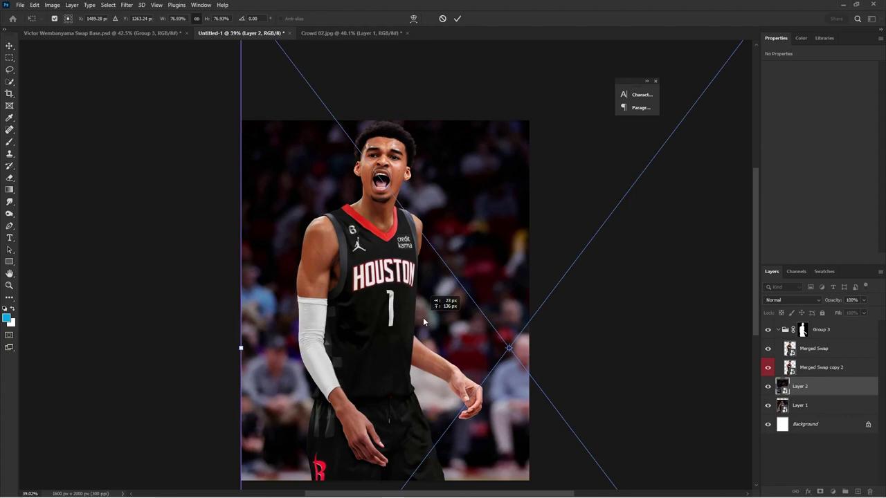
# Step: Position the scaled crowd image behind the player so it fills the canvas, and commit the transform
pyautogui.moveTo(423, 317); pyautogui.dragTo(480, 324)
pyautogui.press('Return')
pyautogui.scroll(3, 405, 211)
pyautogui.scroll(-3, 408, 208)
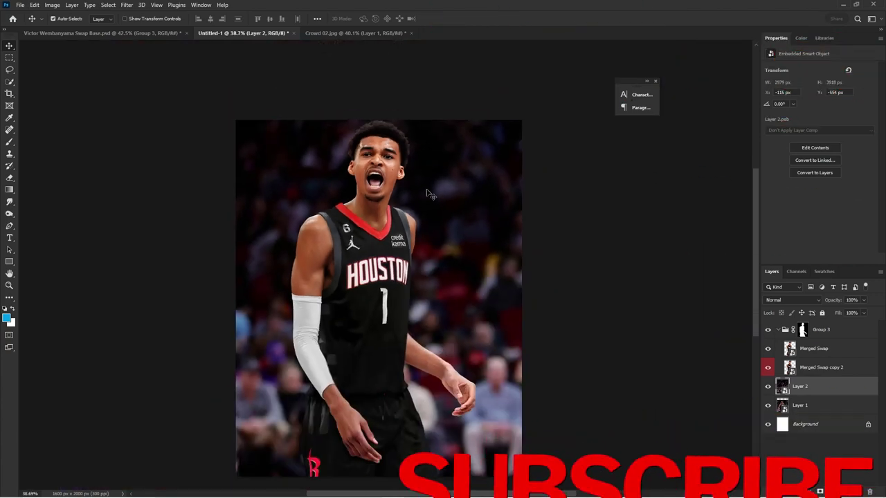
pyautogui.scroll(-2, 443, 149)
pyautogui.scroll(2, 443, 146)
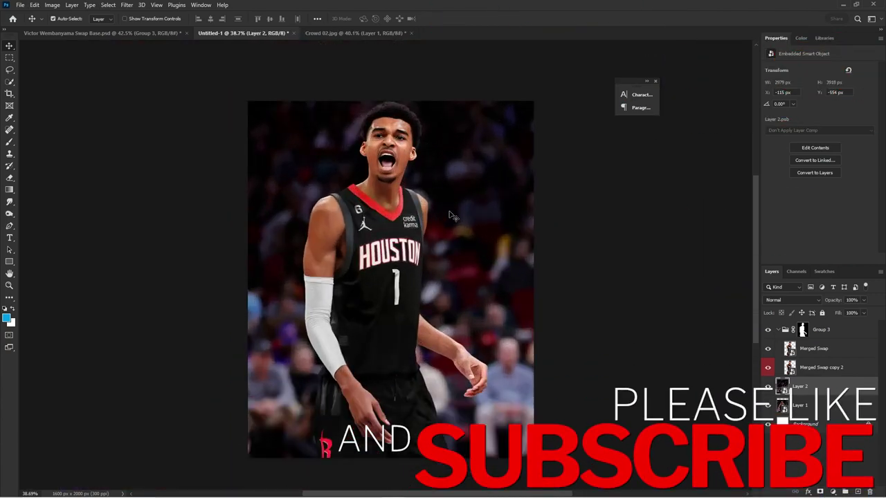
pyautogui.moveTo(313, 185); pyautogui.dragTo(532, 181)
pyautogui.hotkey('ctrl', 'z')
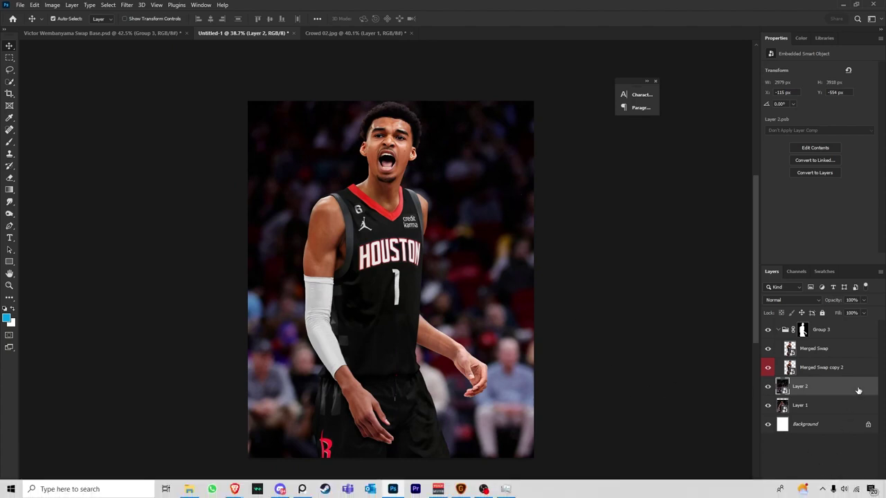
# Step: Add a new layer above the collapsed Group 3 and fill it with 50% Gray
pyautogui.click(843, 333)
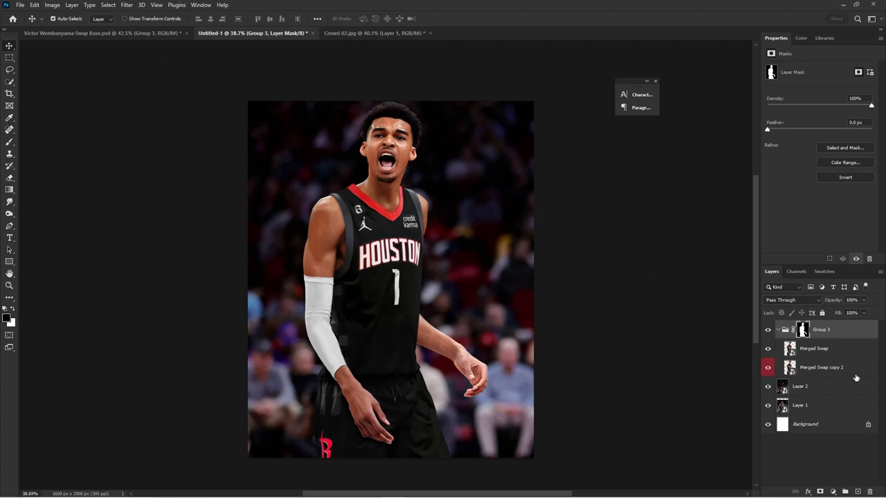
pyautogui.click(790, 434)
pyautogui.click(785, 330)
pyautogui.click(778, 330)
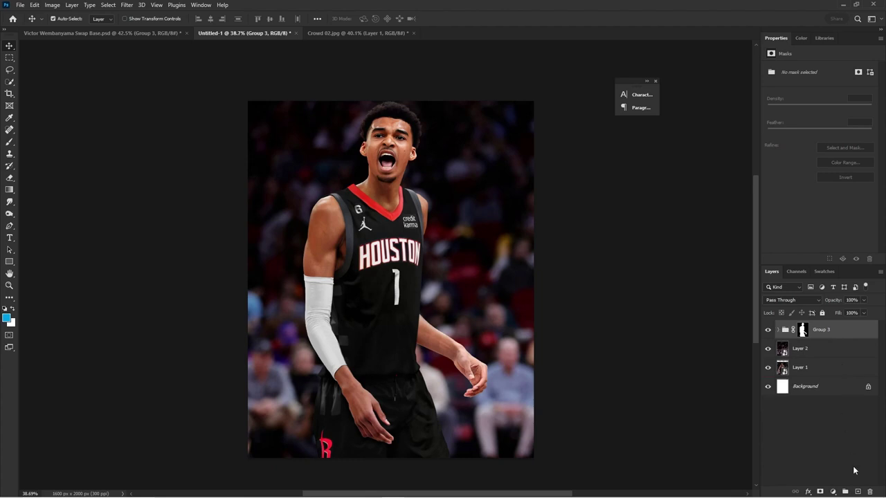
pyautogui.click(857, 491)
pyautogui.hotkey('shift', 'F5')
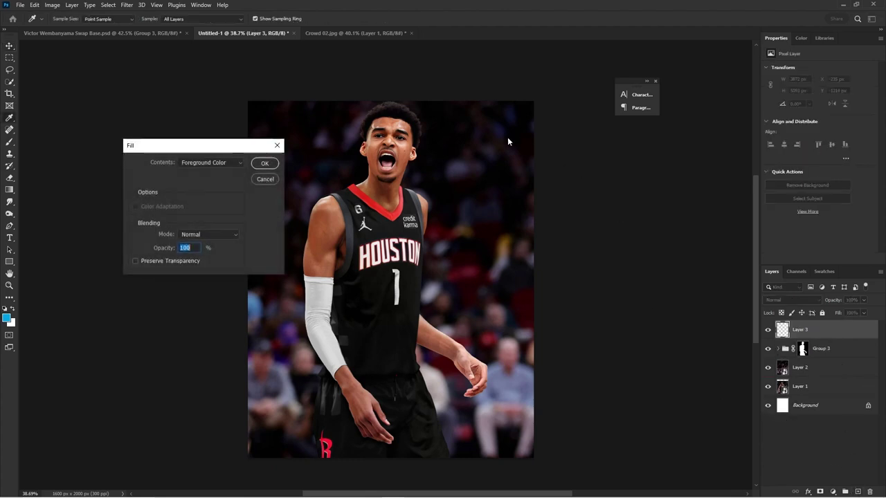
pyautogui.click(192, 163)
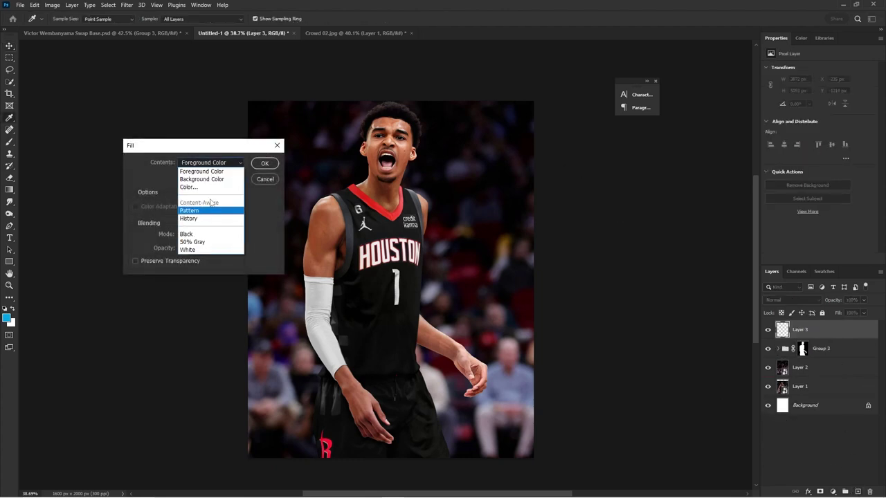
pyautogui.click(192, 242)
pyautogui.click(264, 163)
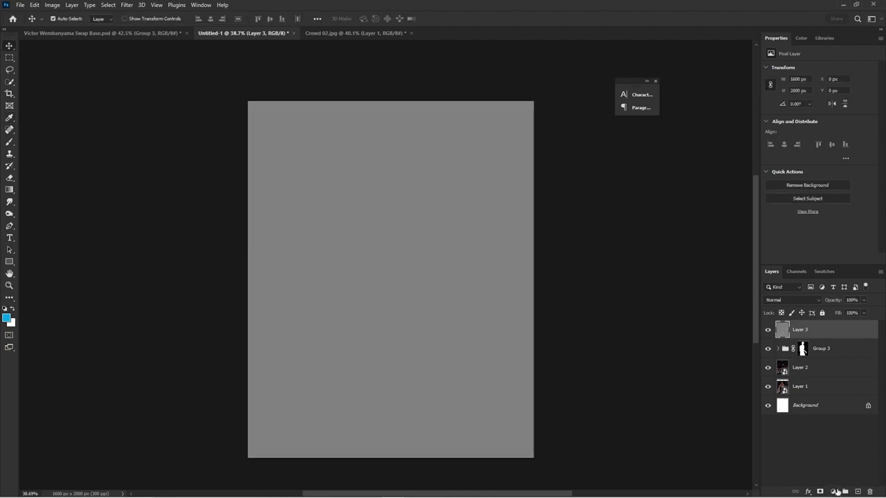
# Step: Add a Hue/Saturation adjustment with saturation +100 above the gray layer and set the gray layer's blend mode to Luminosity
pyautogui.click(833, 491)
pyautogui.click(839, 398)
pyautogui.moveTo(819, 122); pyautogui.dragTo(872, 122)
pyautogui.click(801, 346)
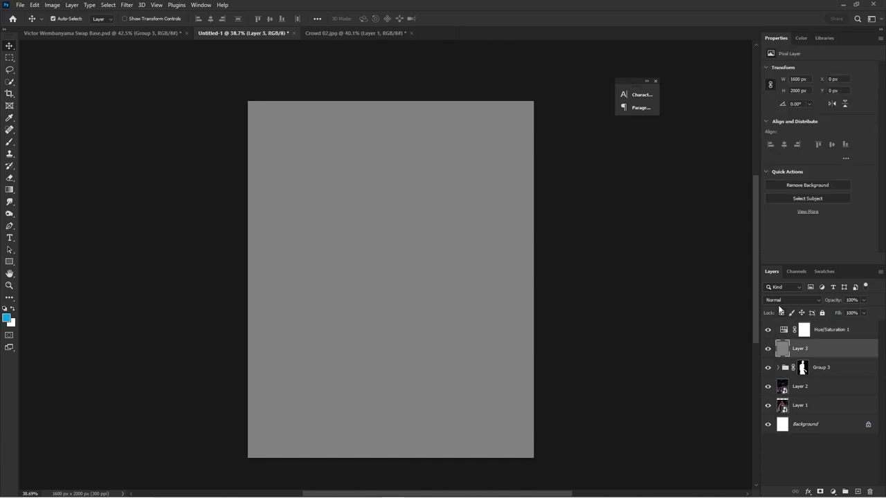
pyautogui.click(781, 301)
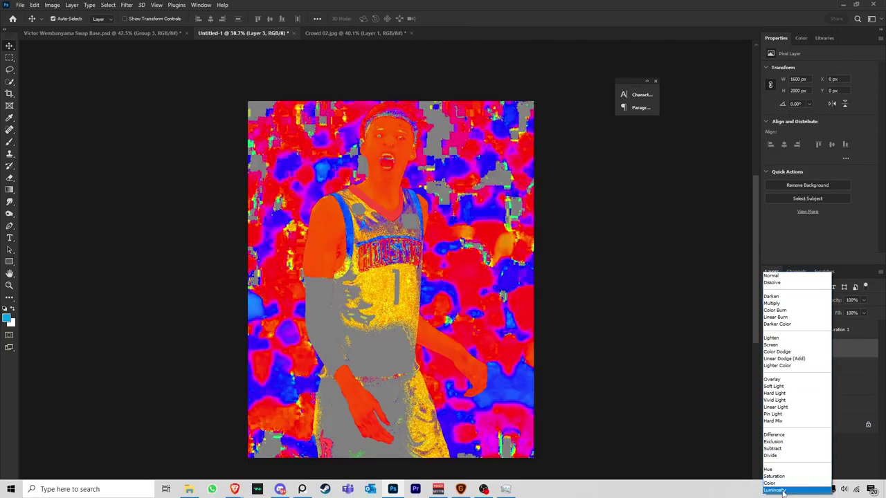
pyautogui.click(783, 491)
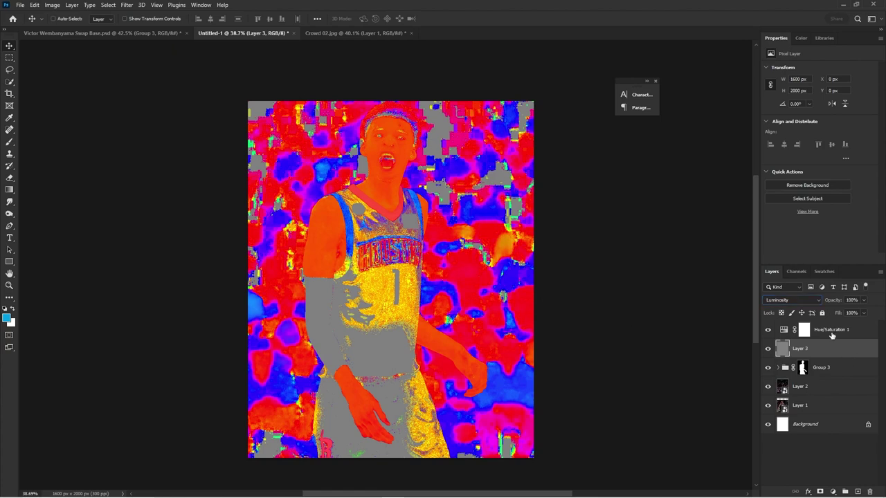
# Step: Group the gray layer with the Hue/Saturation adjustment and name the group Color Check
pyautogui.keyDown('shift'); pyautogui.click(828, 332); pyautogui.keyUp('shift')
pyautogui.hotkey('ctrl', 'g')
pyautogui.doubleClick(804, 326)
pyautogui.write('Color Check')
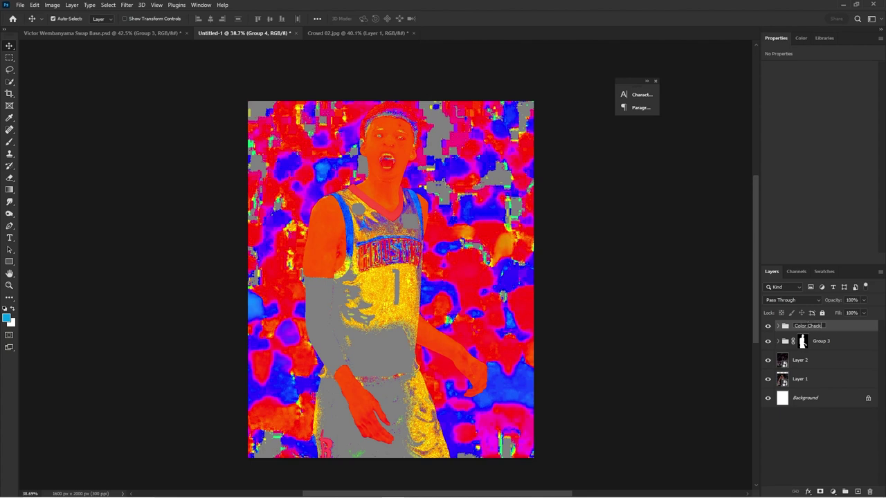
pyautogui.press('Return')
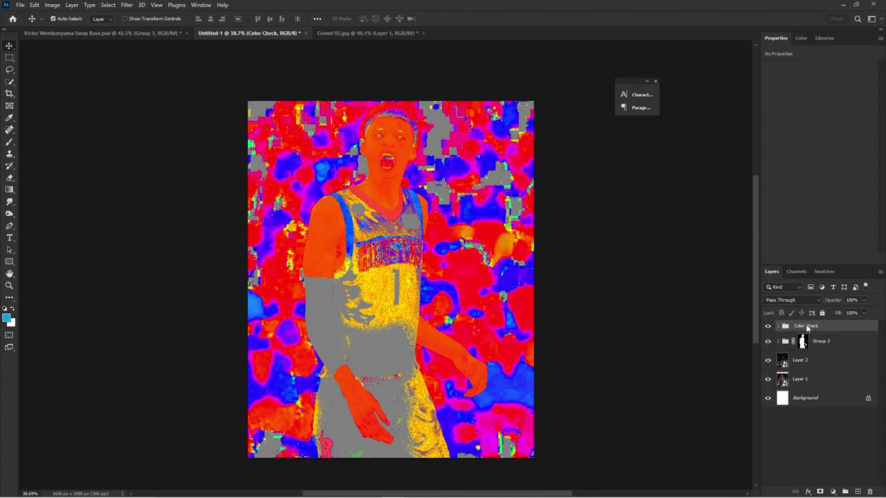
# Step: Add a Color Balance adjustment above Layer 2 with midtones at Cyan-Red +25 and Yellow-Blue -27
pyautogui.click(778, 326)
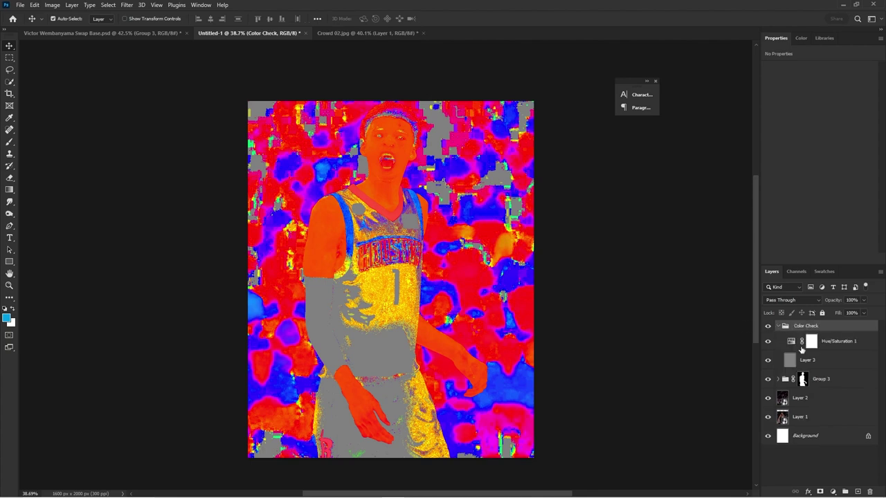
pyautogui.click(840, 346)
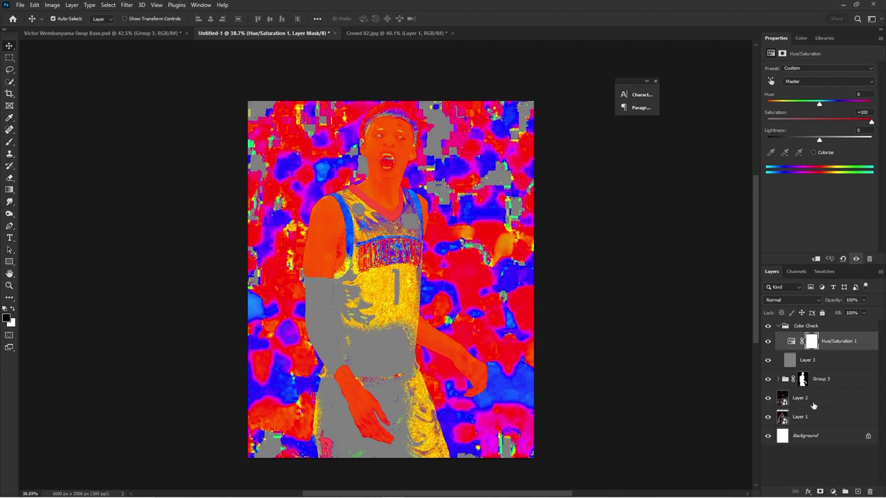
pyautogui.click(813, 404)
pyautogui.click(831, 490)
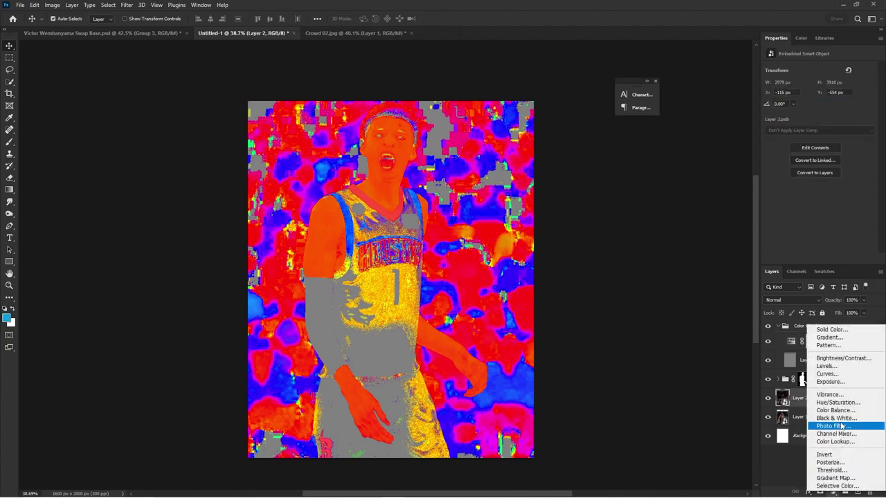
pyautogui.click(831, 410)
pyautogui.moveTo(808, 89); pyautogui.dragTo(816, 92)
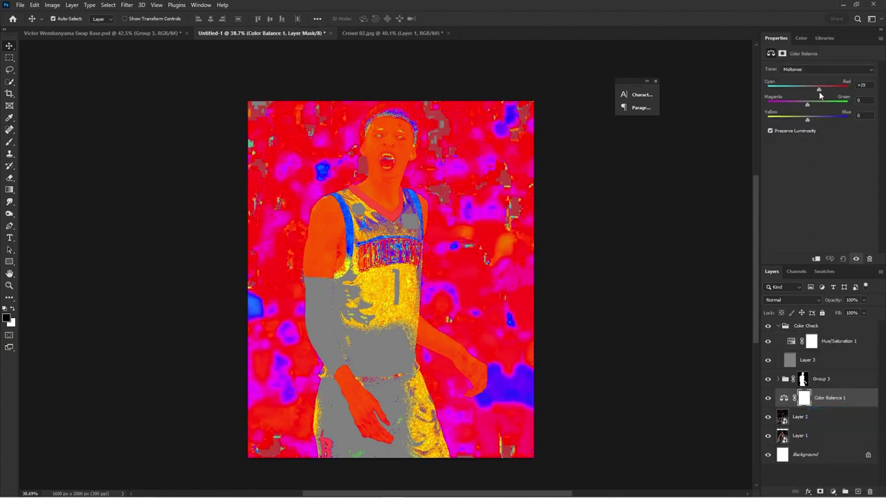
pyautogui.moveTo(802, 121); pyautogui.dragTo(797, 123)
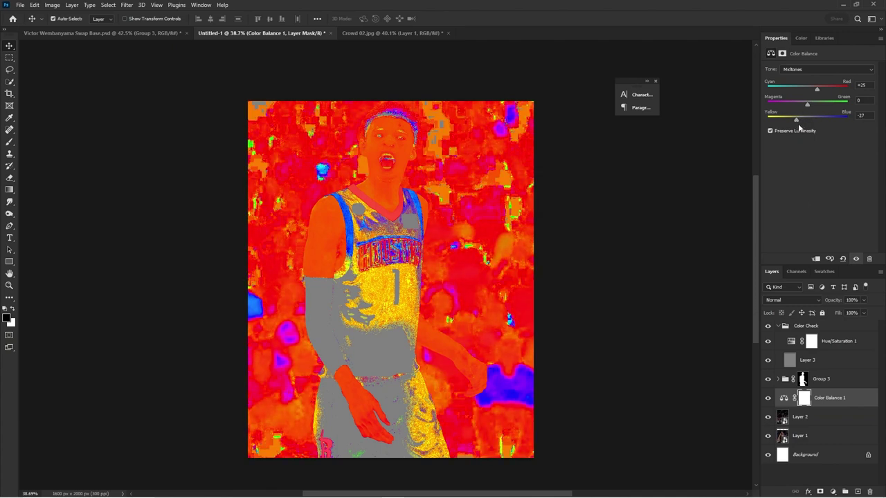
# Step: Compare the background with and without the Color Balance adjustment while the Color Check group is hidden, and show the group again
pyautogui.click(767, 326)
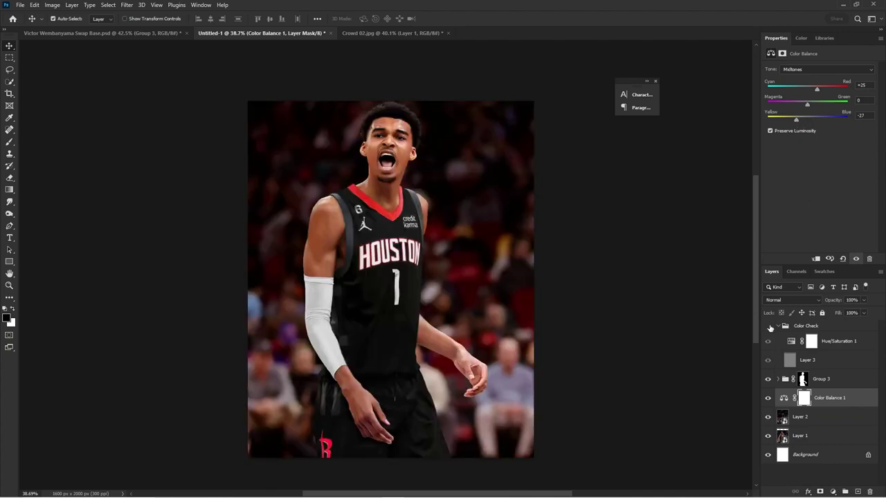
pyautogui.click(766, 399)
pyautogui.click(767, 398)
pyautogui.click(766, 399)
pyautogui.click(767, 398)
pyautogui.click(766, 398)
pyautogui.click(767, 398)
pyautogui.click(767, 398)
pyautogui.click(766, 399)
pyautogui.click(803, 360)
pyautogui.click(782, 326)
pyautogui.click(768, 326)
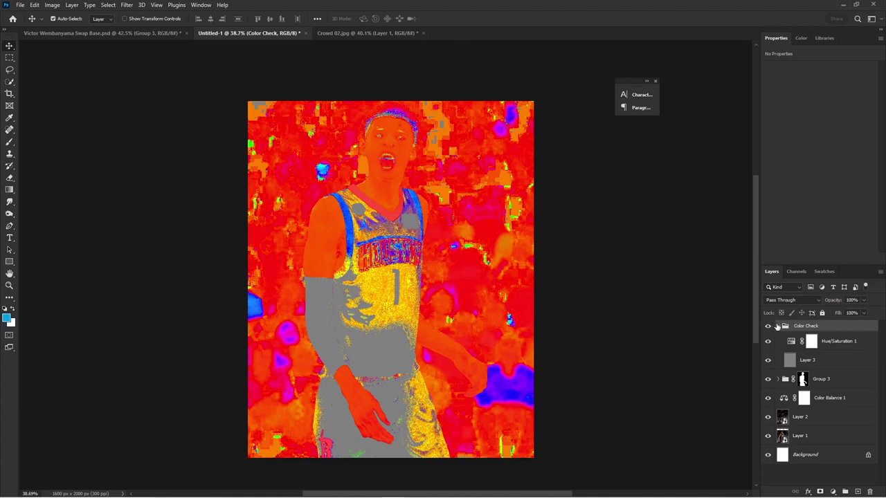
# Step: Collapse the Color Check group and create a new group named Value Check above it
pyautogui.click(777, 326)
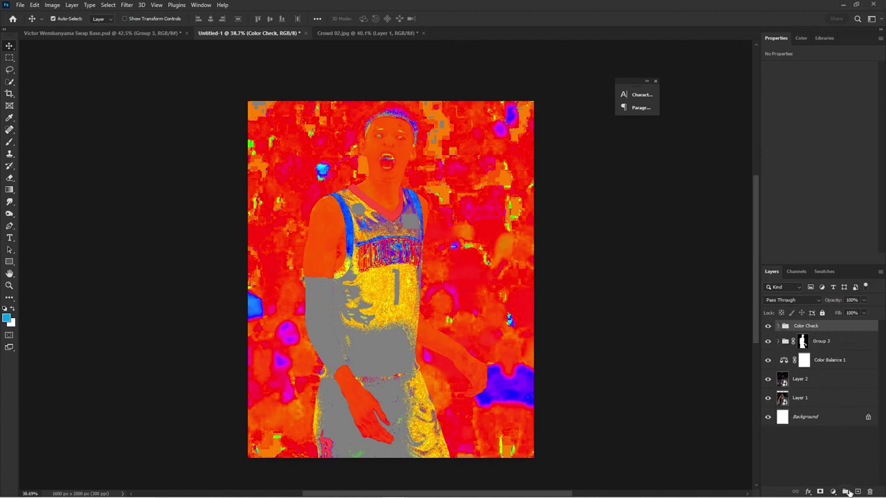
pyautogui.click(846, 491)
pyautogui.doubleClick(803, 326)
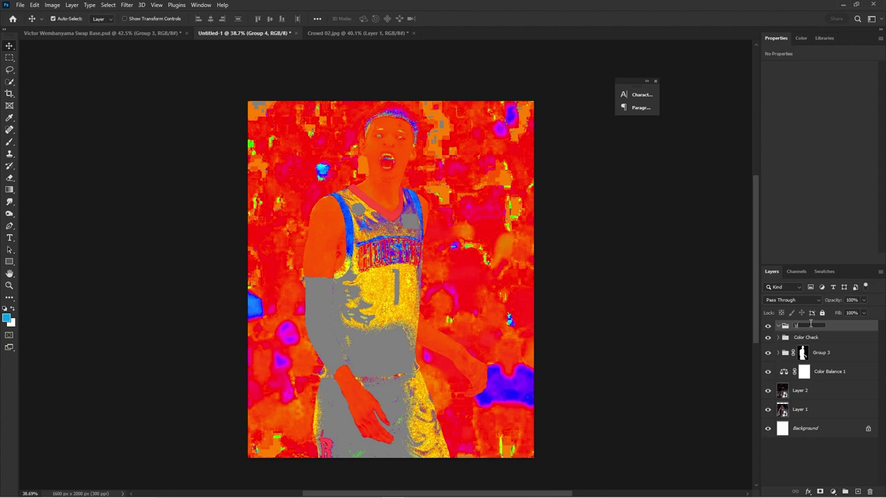
pyautogui.write('Value Check')
pyautogui.press('Return')
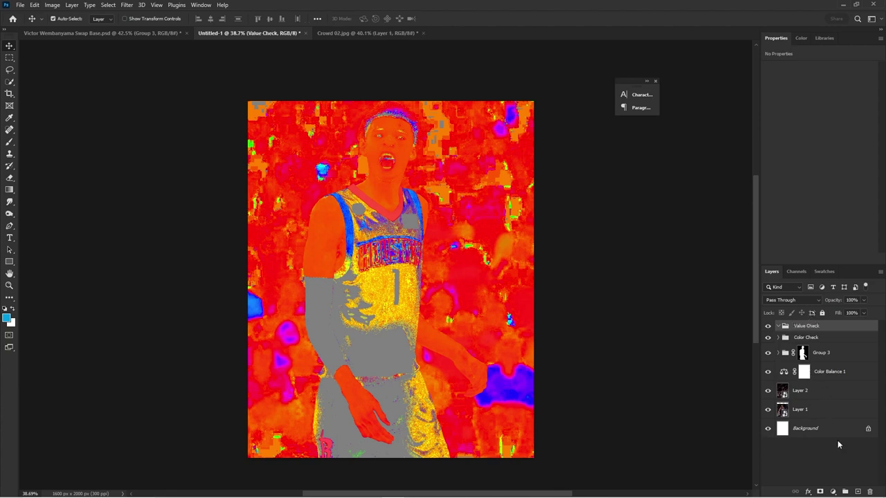
# Step: Add a layer filled with 50% Gray inside the Value Check group and set its blend mode to Color
pyautogui.click(857, 492)
pyautogui.hotkey('shift', 'F5')
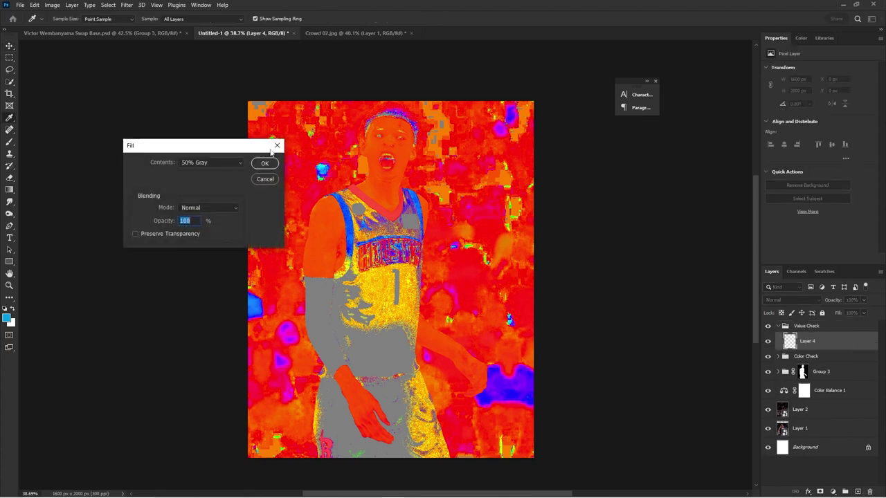
pyautogui.click(263, 163)
pyautogui.click(781, 302)
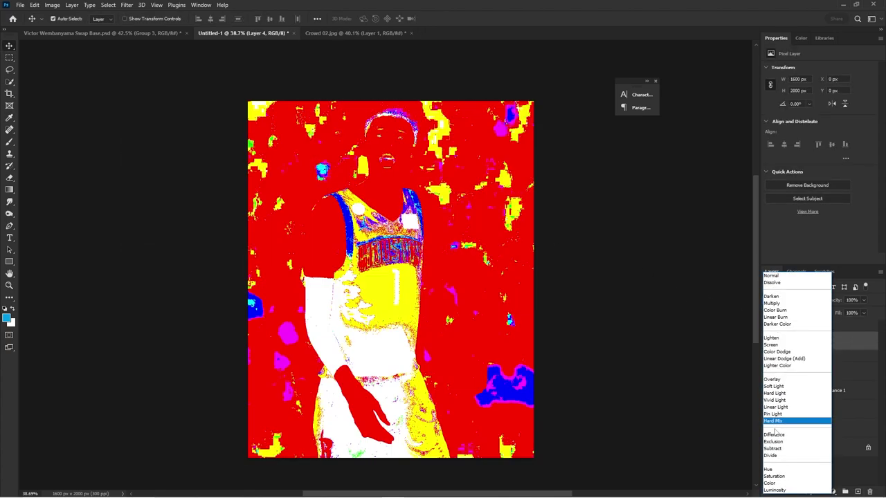
pyautogui.click(773, 483)
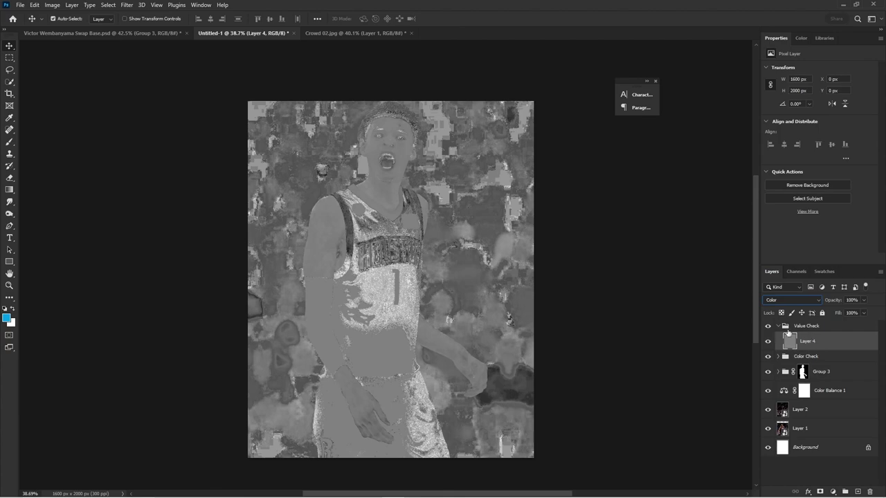
# Step: Hide the Color Check group and view the composition in grayscale through the Value Check group
pyautogui.click(768, 326)
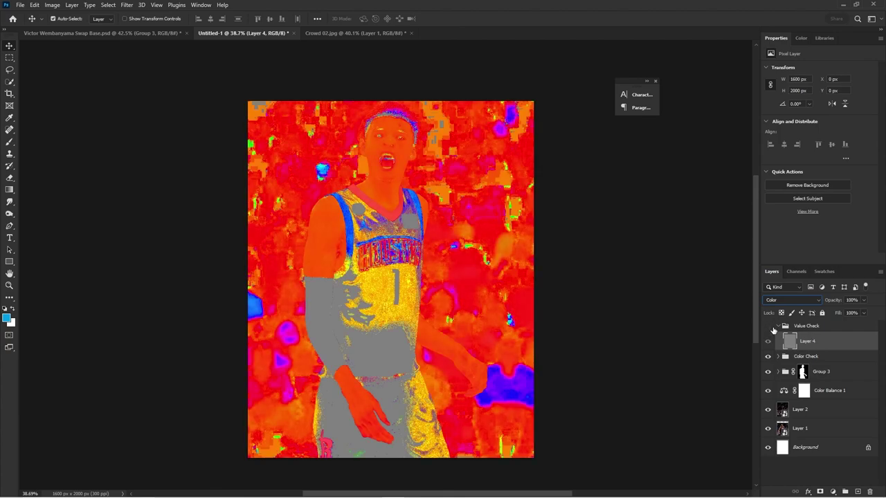
pyautogui.click(767, 326)
pyautogui.click(778, 327)
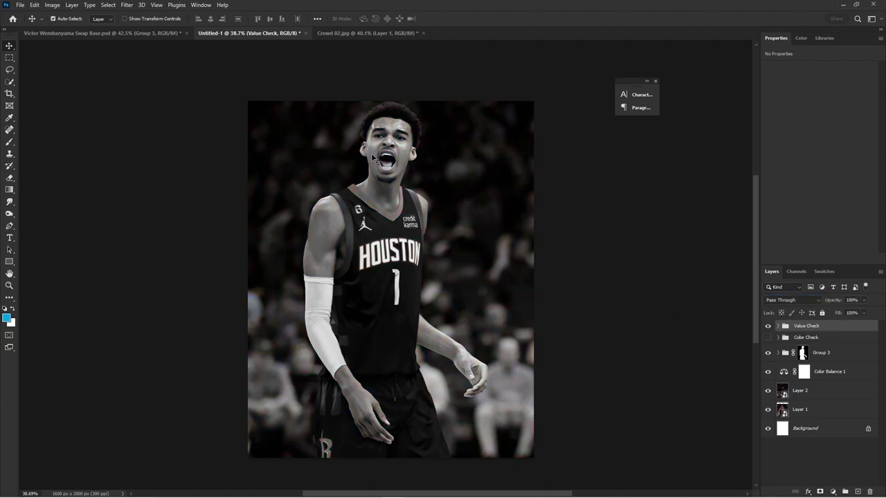
# Step: Fully lock the gray layer in the Value Check group and expand Group 3
pyautogui.click(777, 326)
pyautogui.click(789, 341)
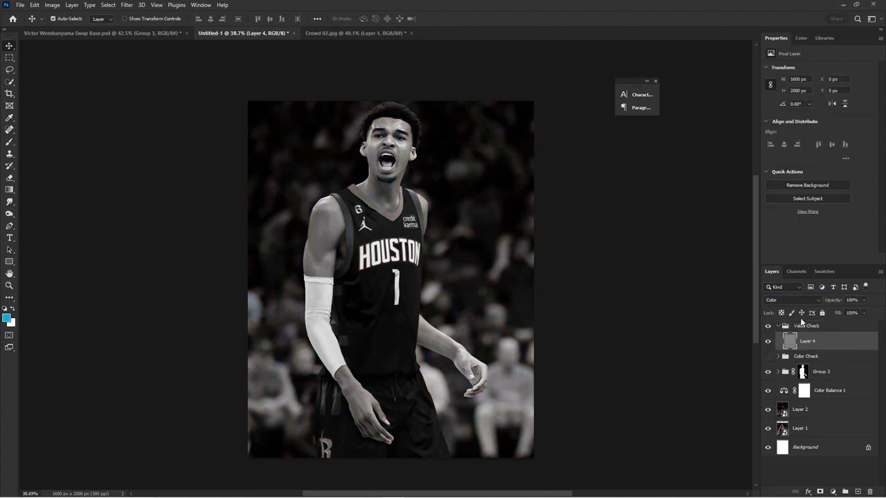
pyautogui.click(823, 313)
pyautogui.click(779, 372)
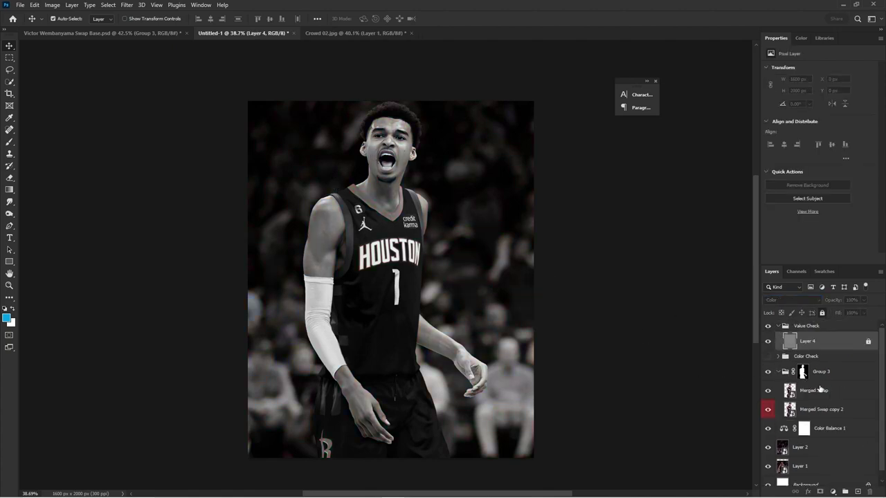
# Step: Add a Brightness/Contrast adjustment layer above Merged Swap in Group 3 with brightness -48 and contrast 28
pyautogui.click(826, 395)
pyautogui.click(830, 490)
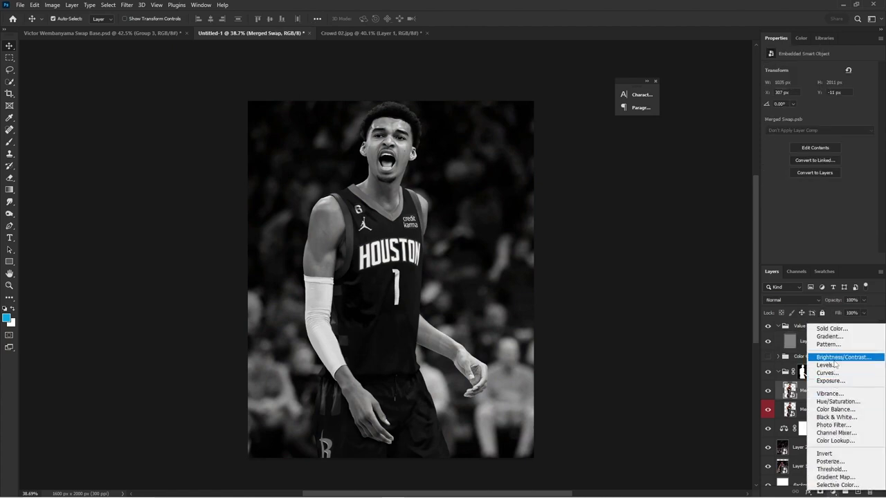
pyautogui.click(837, 360)
pyautogui.moveTo(820, 95); pyautogui.dragTo(803, 99)
# Step: Paint black on the Brightness/Contrast mask over the player's shoulder and head, lowering the brush flow to 56% for the face
pyautogui.press('b')
pyautogui.moveTo(295, 195)
pyautogui.mouseDown()
pyautogui.moveTo(297, 222)
pyautogui.moveTo(285, 242)
pyautogui.mouseUp()
pyautogui.moveTo(336, 148)
pyautogui.mouseDown()
pyautogui.moveTo(362, 158)
pyautogui.moveTo(350, 136)
pyautogui.mouseUp()
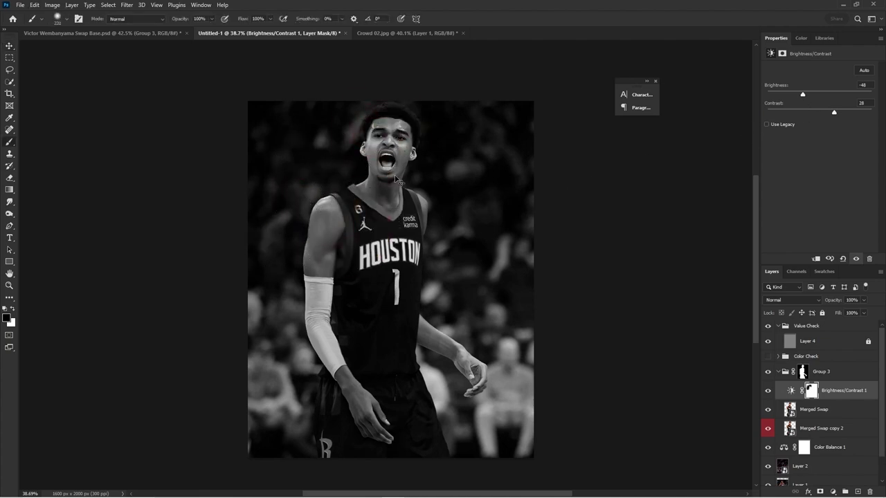
pyautogui.moveTo(274, 19); pyautogui.dragTo(252, 29)
pyautogui.moveTo(397, 157); pyautogui.dragTo(400, 144)
# Step: Paint out the Brightness/Contrast effect over the player's bare forearm and around the opposite wrist, resizing the soft brush to fit
pyautogui.keyDown('alt'); pyautogui.rightClick(426, 216); pyautogui.keyUp('alt')
pyautogui.moveTo(431, 297)
pyautogui.mouseDown()
pyautogui.moveTo(432, 311)
pyautogui.moveTo(463, 330)
pyautogui.mouseUp()
pyautogui.keyDown('alt'); pyautogui.rightClick(407, 352); pyautogui.keyUp('alt')
pyautogui.keyDown('alt'); pyautogui.rightClick(361, 385); pyautogui.keyUp('alt')
pyautogui.moveTo(356, 396)
pyautogui.mouseDown()
pyautogui.moveTo(383, 424)
pyautogui.moveTo(340, 365)
pyautogui.mouseUp()
pyautogui.keyDown('alt'); pyautogui.rightClick(368, 404); pyautogui.keyUp('alt')
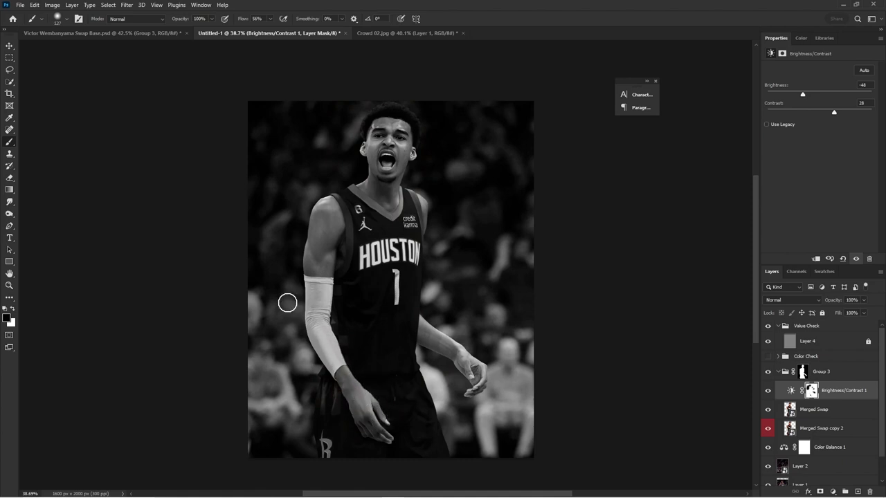
# Step: Mask the darkening in black over the lower hand and along both sides of the shorts
pyautogui.press('x')
pyautogui.press('x')
pyautogui.keyDown('alt'); pyautogui.rightClick(313, 389); pyautogui.keyUp('alt')
pyautogui.moveTo(368, 413)
pyautogui.mouseDown()
pyautogui.moveTo(366, 396)
pyautogui.moveTo(310, 419)
pyautogui.mouseUp()
pyautogui.keyDown('alt'); pyautogui.rightClick(315, 387); pyautogui.keyUp('alt')
pyautogui.moveTo(420, 391); pyautogui.dragTo(410, 375)
pyautogui.keyDown('alt'); pyautogui.rightClick(368, 269); pyautogui.keyUp('alt')
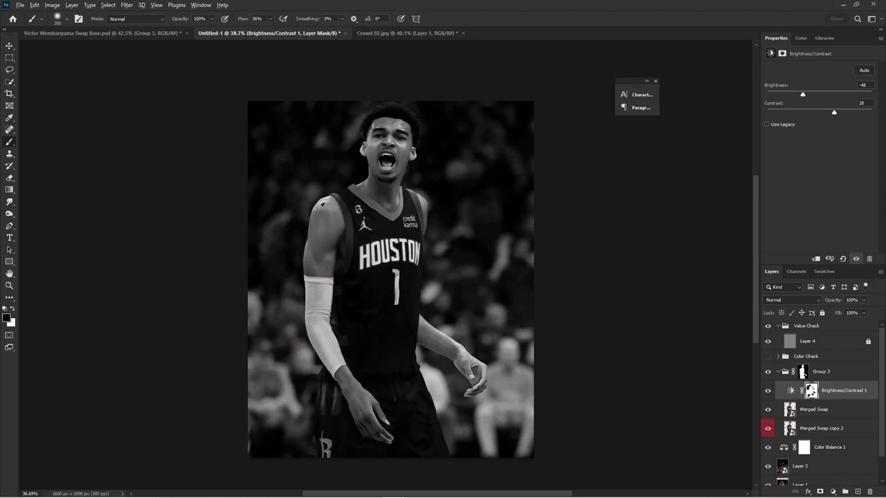
# Step: Paint black on the adjustment mask with a small brush along the neck, collar and face edges
pyautogui.scroll(3, 320, 206)
pyautogui.keyDown('alt'); pyautogui.rightClick(355, 200); pyautogui.keyUp('alt')
pyautogui.moveTo(354, 194)
pyautogui.mouseDown()
pyautogui.moveTo(352, 236)
pyautogui.moveTo(343, 237)
pyautogui.moveTo(363, 193)
pyautogui.moveTo(341, 184)
pyautogui.moveTo(382, 162)
pyautogui.moveTo(414, 189)
pyautogui.moveTo(452, 193)
pyautogui.mouseUp()
pyautogui.scroll(2, 453, 193)
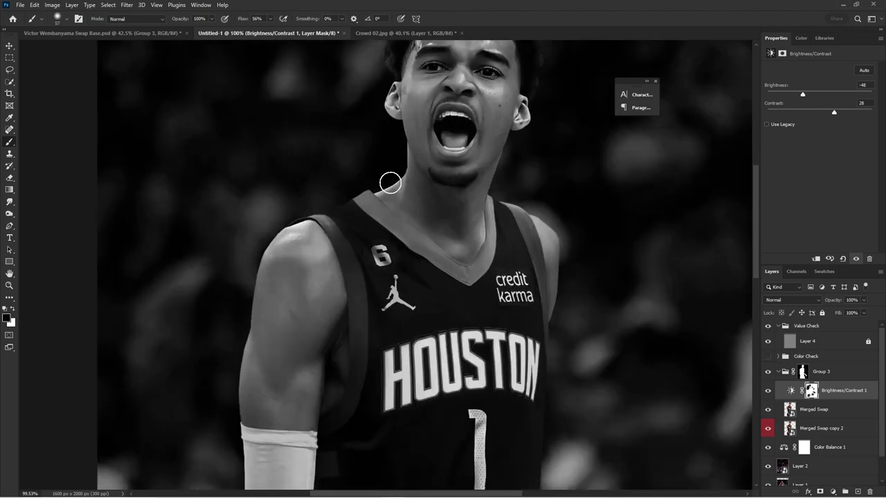
pyautogui.scroll(4, 411, 135)
pyautogui.moveTo(469, 132); pyautogui.dragTo(486, 141)
pyautogui.scroll(-9, 507, 135)
pyautogui.scroll(1, 656, 310)
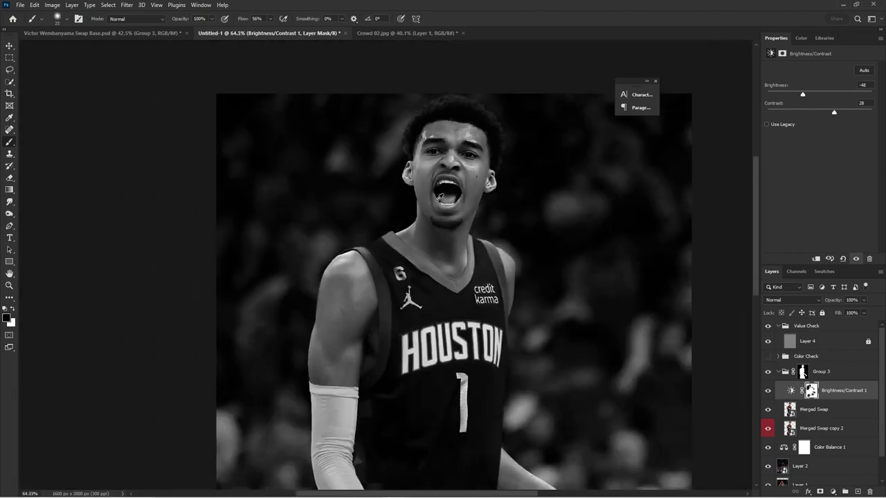
# Step: Hide the Value Check group and inspect the player's face and the whole composite in colour
pyautogui.click(768, 326)
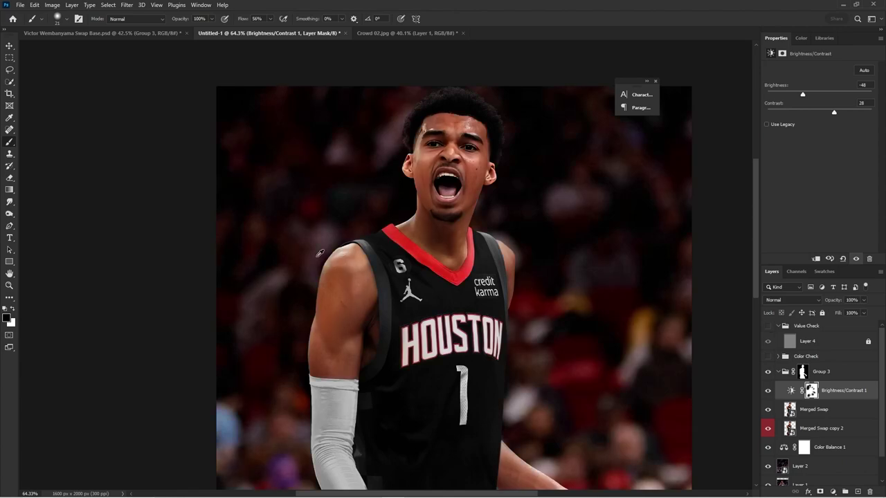
pyautogui.scroll(-3, 478, 172)
pyautogui.scroll(1, 477, 171)
pyautogui.press('v')
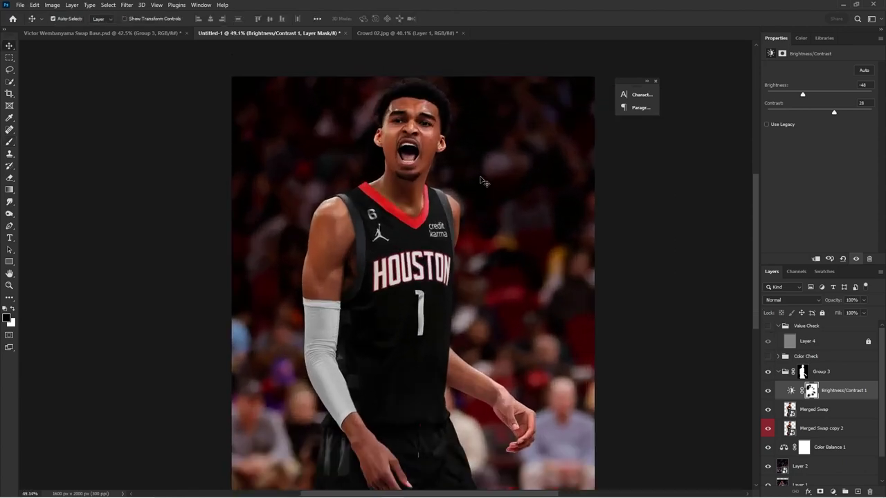
pyautogui.scroll(-4, 470, 173)
pyautogui.scroll(14, 409, 147)
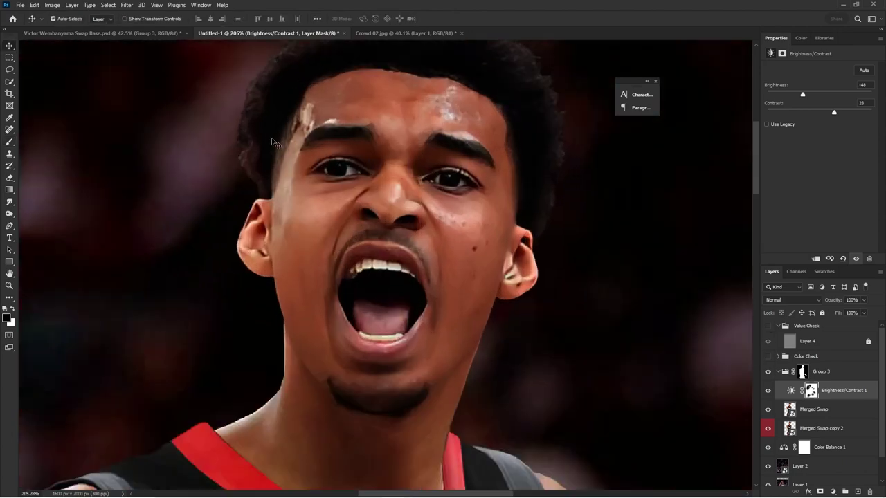
pyautogui.scroll(3, 274, 142)
pyautogui.scroll(2, 360, 133)
pyautogui.scroll(-12, 361, 136)
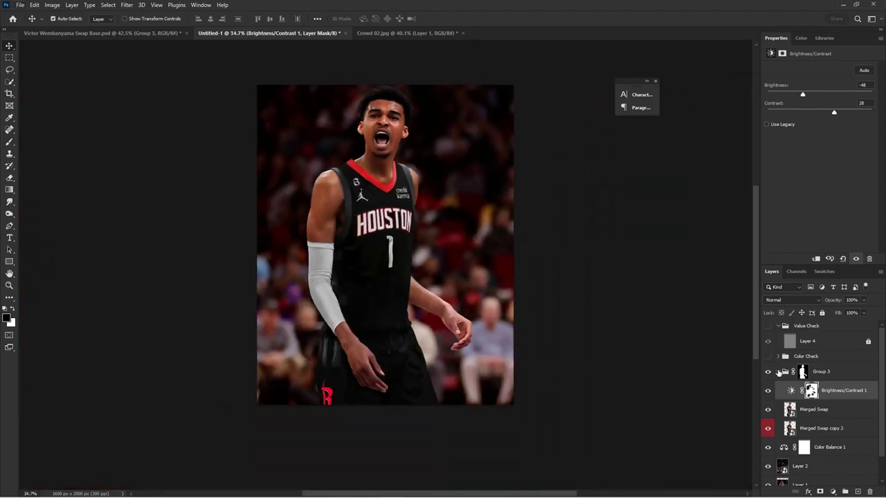
# Step: Select Group 3, Color Balance 1, Layer 2 and Layer 1 and scale them down slightly together
pyautogui.click(778, 371)
pyautogui.keyDown('shift'); pyautogui.click(813, 433); pyautogui.keyUp('shift')
pyautogui.hotkey('ctrl', 't')
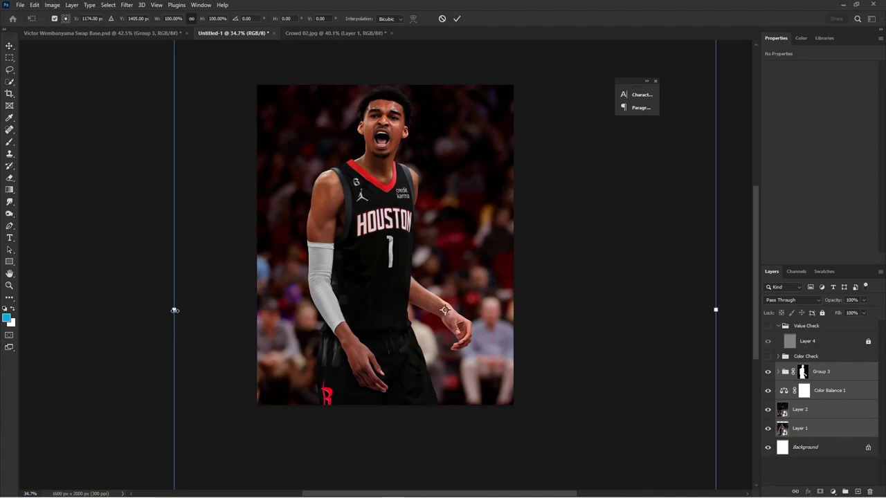
pyautogui.moveTo(174, 310); pyautogui.dragTo(183, 310)
pyautogui.moveTo(622, 306); pyautogui.dragTo(620, 305)
pyautogui.press('Return')
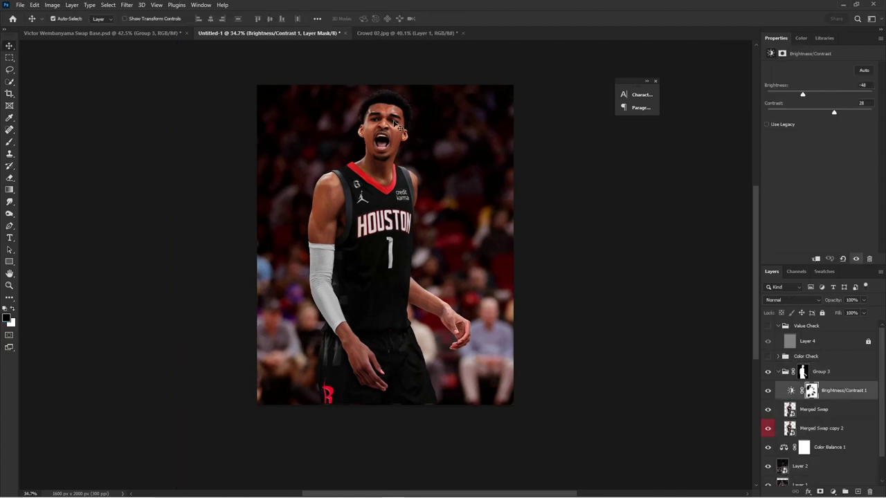
# Step: Compare the image with and without Brightness/Contrast 1, and paint black on its mask over the face
pyautogui.click(768, 391)
pyautogui.click(769, 391)
pyautogui.press('b')
pyautogui.moveTo(373, 146)
pyautogui.mouseDown()
pyautogui.moveTo(405, 153)
pyautogui.moveTo(410, 45)
pyautogui.moveTo(407, 133)
pyautogui.mouseUp()
pyautogui.click(396, 137)
# Step: Mask the adjustment along the shoulder with a smaller brush and down the arm sleeve at 22% flow
pyautogui.press('[')
pyautogui.press('[')
pyautogui.press('[')
pyautogui.press('[')
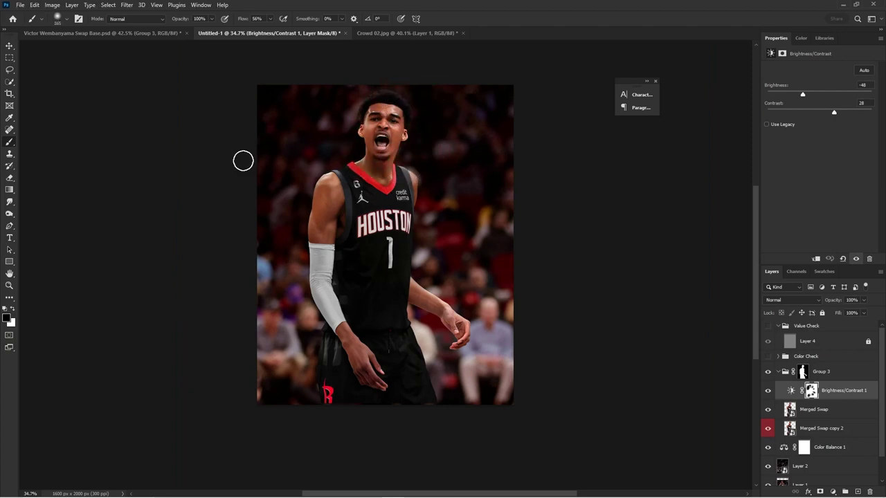
pyautogui.moveTo(310, 193)
pyautogui.mouseDown()
pyautogui.moveTo(326, 194)
pyautogui.moveTo(318, 206)
pyautogui.mouseUp()
pyautogui.click(270, 19)
pyautogui.click(256, 31)
pyautogui.moveTo(323, 266); pyautogui.dragTo(336, 328)
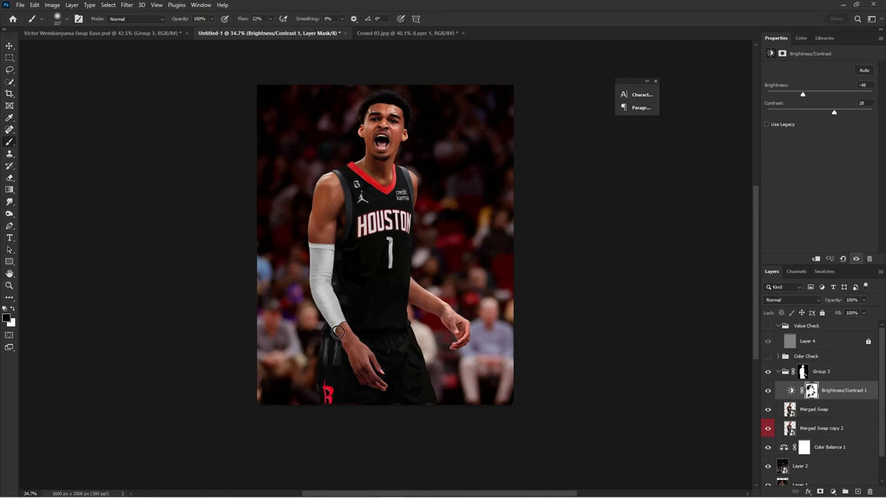
# Step: Collapse Group 3 and the Value Check group in the layer stack
pyautogui.scroll(-4, 455, 175)
pyautogui.scroll(3, 459, 186)
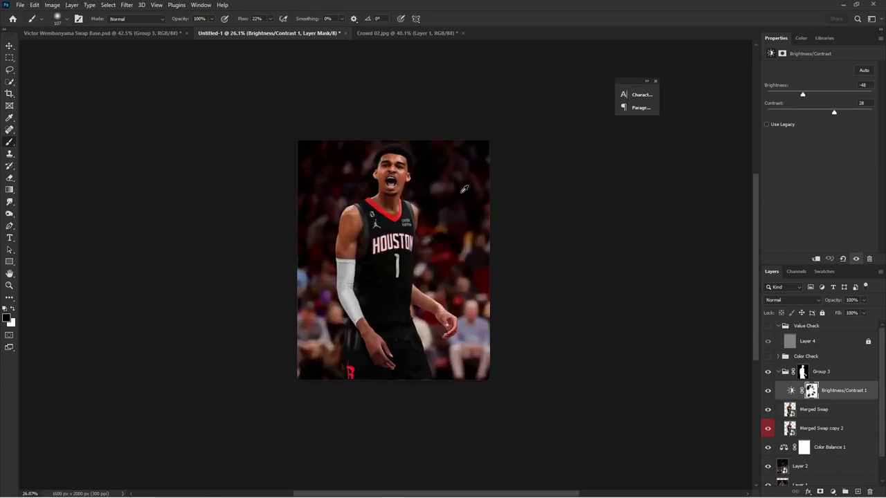
pyautogui.scroll(2, 459, 185)
pyautogui.click(832, 374)
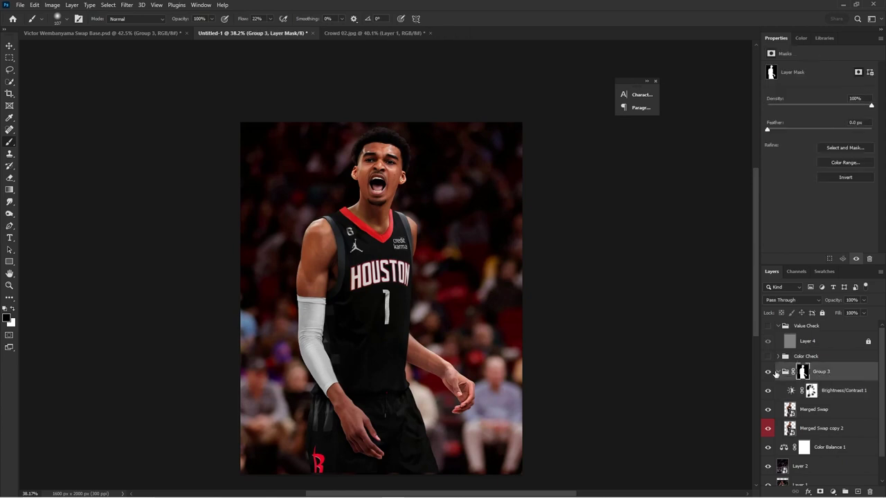
pyautogui.click(777, 372)
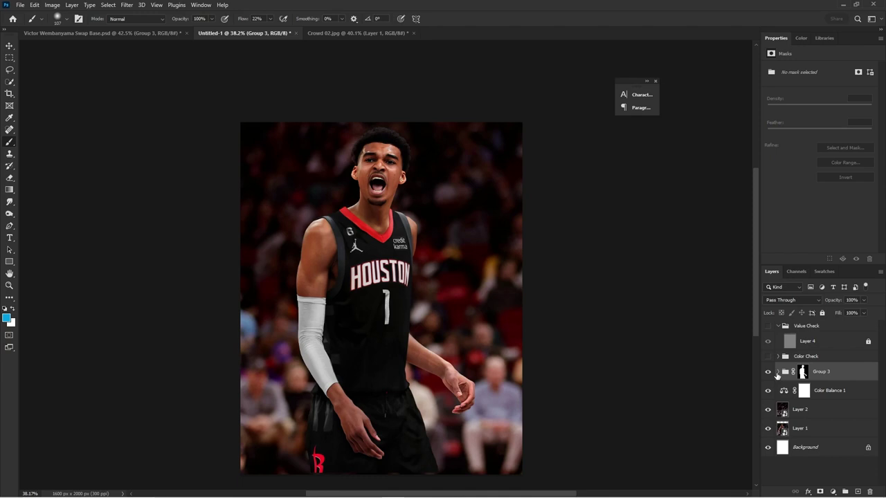
pyautogui.click(792, 339)
pyautogui.click(779, 327)
# Step: Preview the composite through the Value Check and Color Check groups in turn, leave both hidden, and select Group 3
pyautogui.click(768, 326)
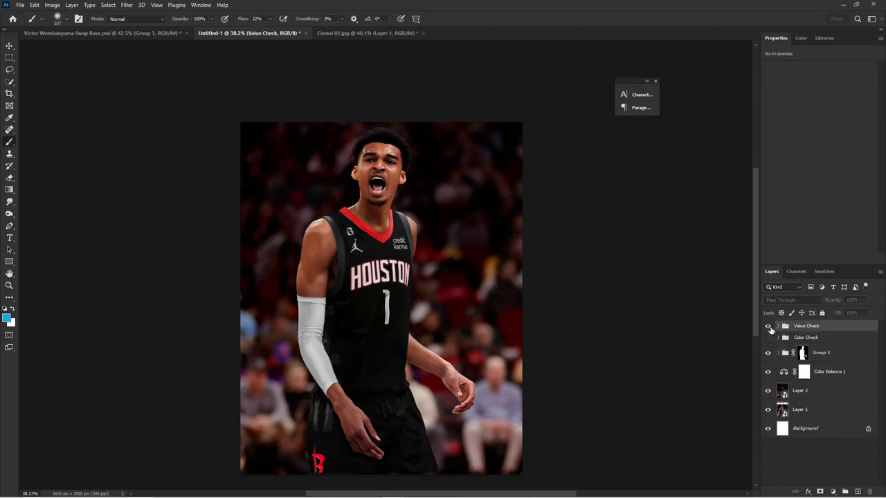
pyautogui.click(768, 326)
pyautogui.click(768, 337)
pyautogui.click(773, 338)
pyautogui.click(819, 353)
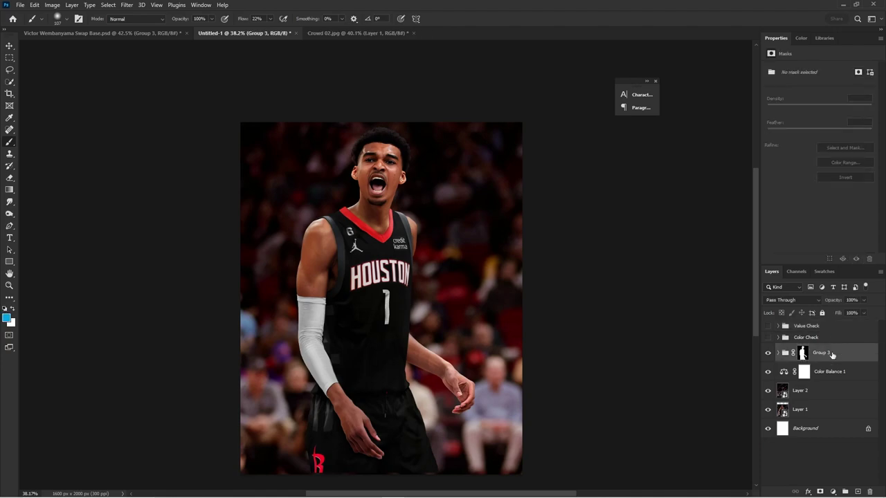